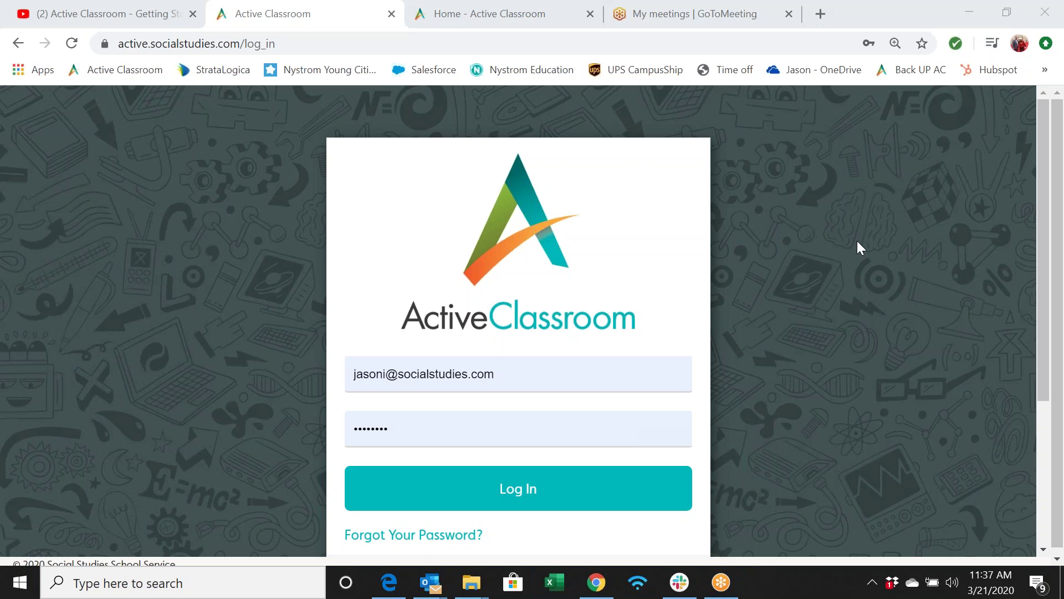
- Look over the login page's sign-in options, including Clever, ClassLink and Google
scroll(858, 242, down, 1)
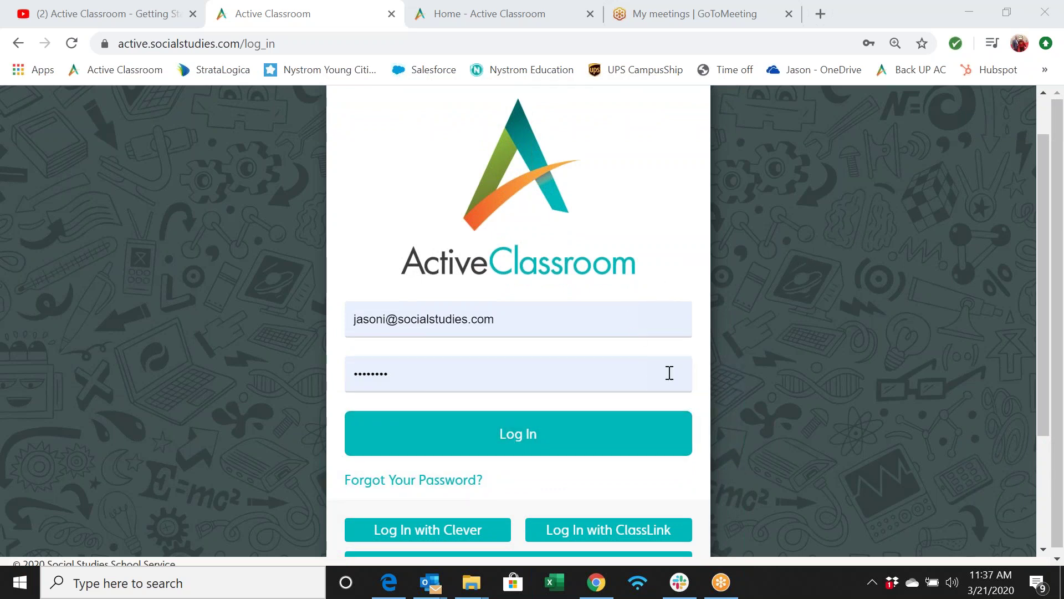
scroll(670, 372, down, 2)
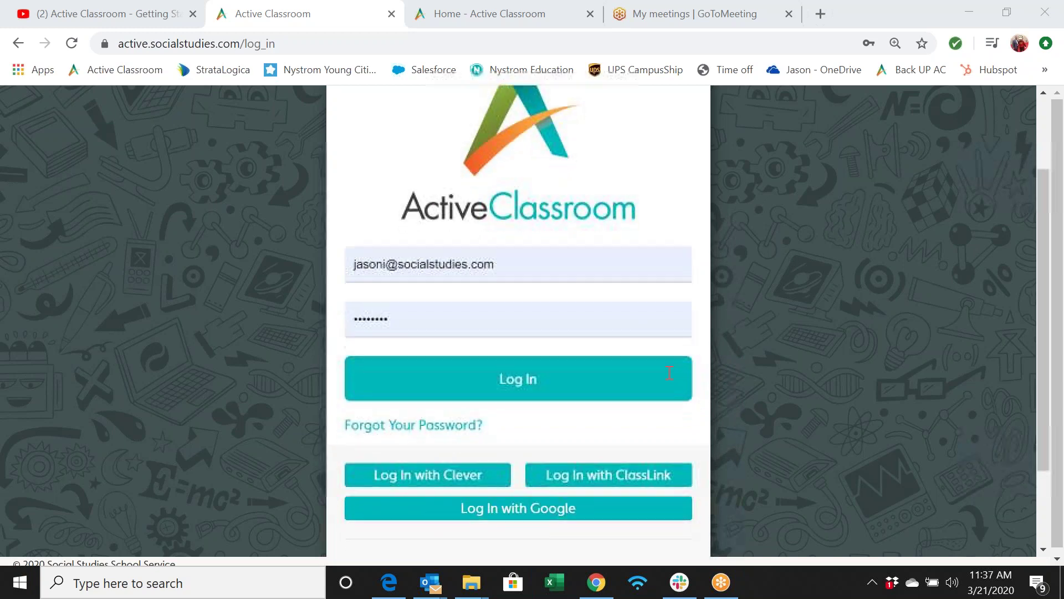
scroll(670, 372, up, 1)
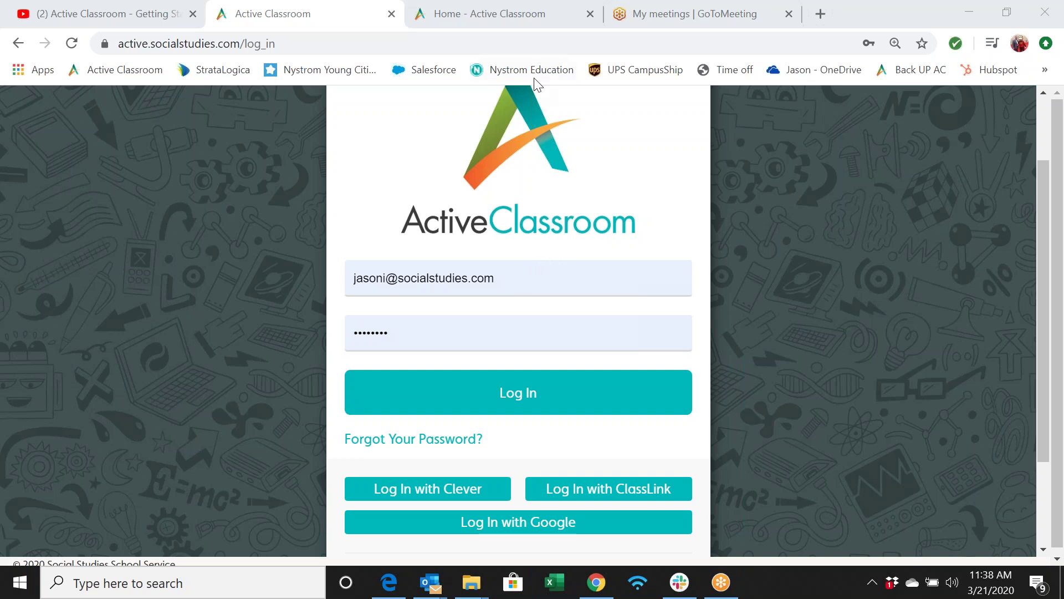
- Switch to the logged-in Active Classroom home page, look over its dashboard and open Manage Students
click(521, 21)
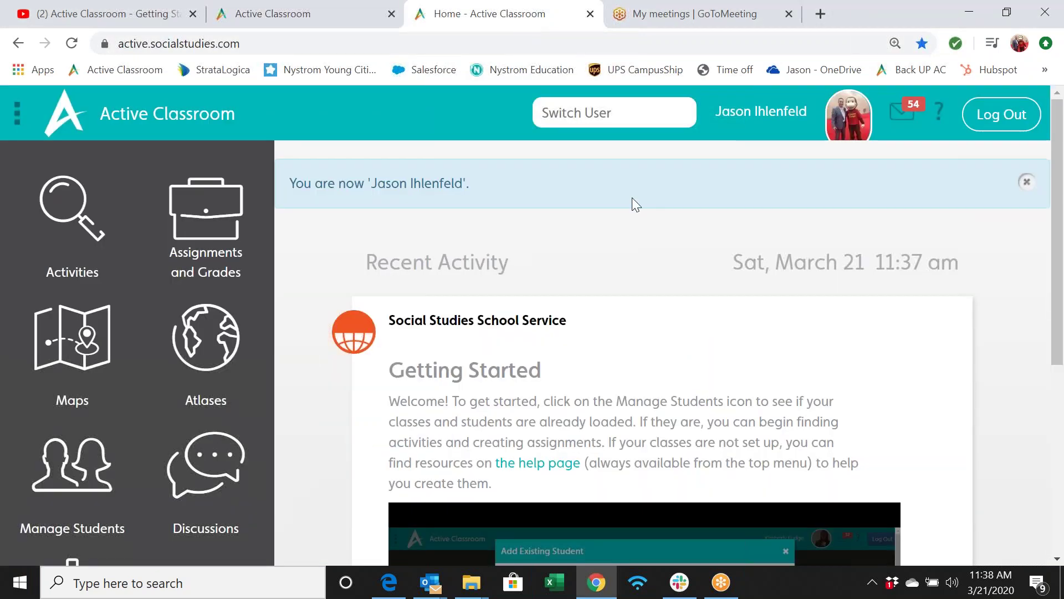
scroll(632, 198, down, 2)
scroll(632, 198, down, 1)
scroll(632, 197, up, 1)
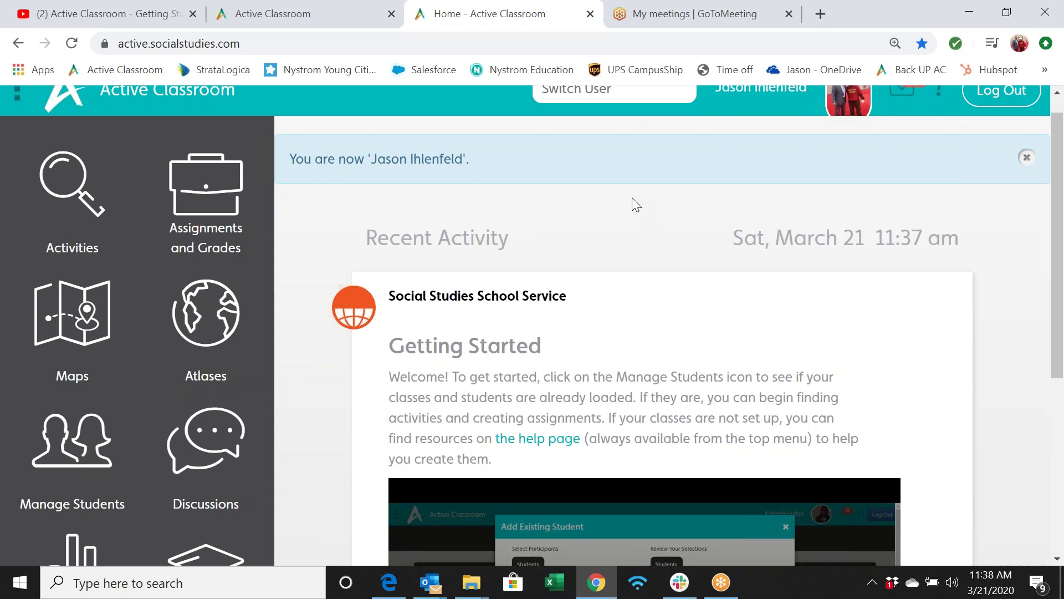
scroll(636, 205, down, 1)
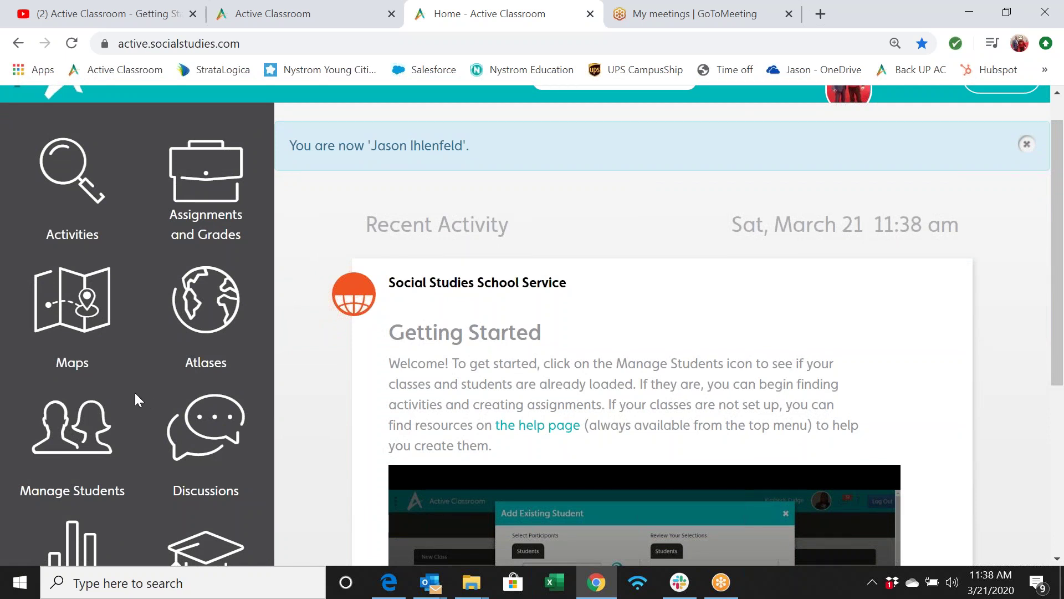
click(74, 438)
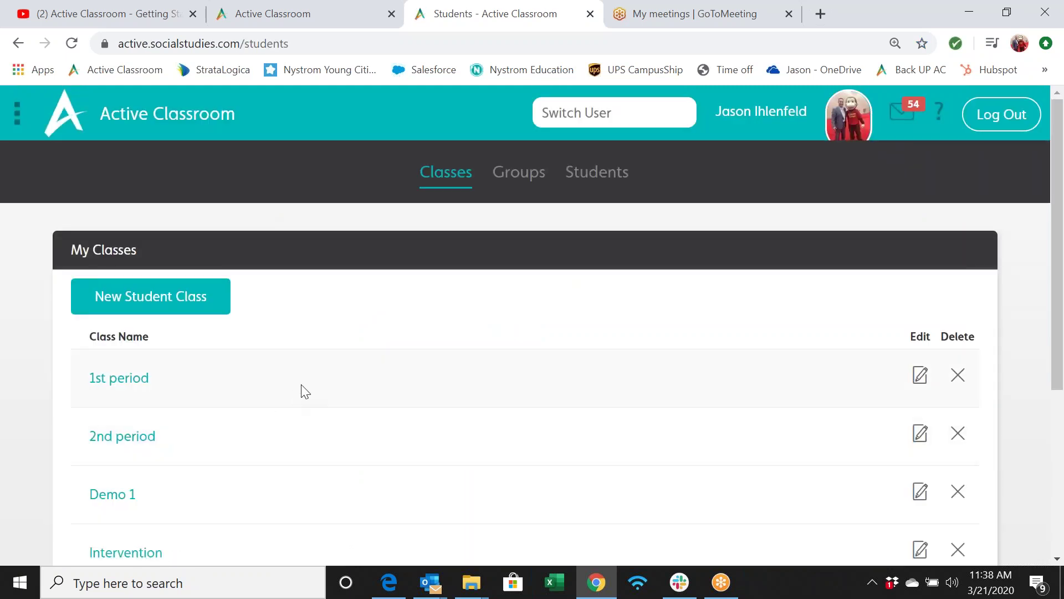
- View the new student class form with its options for adding students, and return to the class list
scroll(302, 391, down, 1)
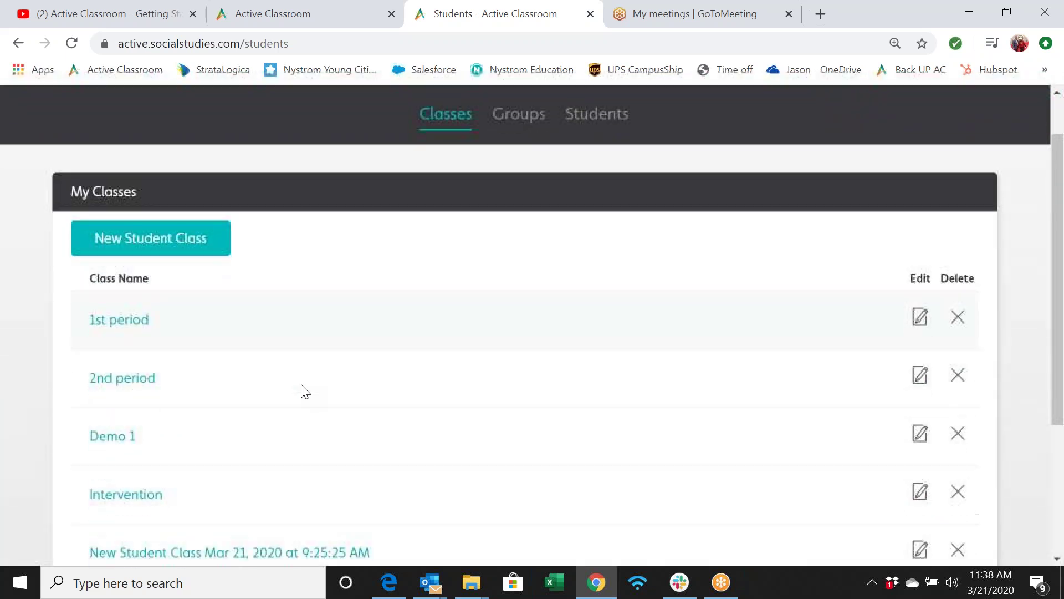
click(204, 241)
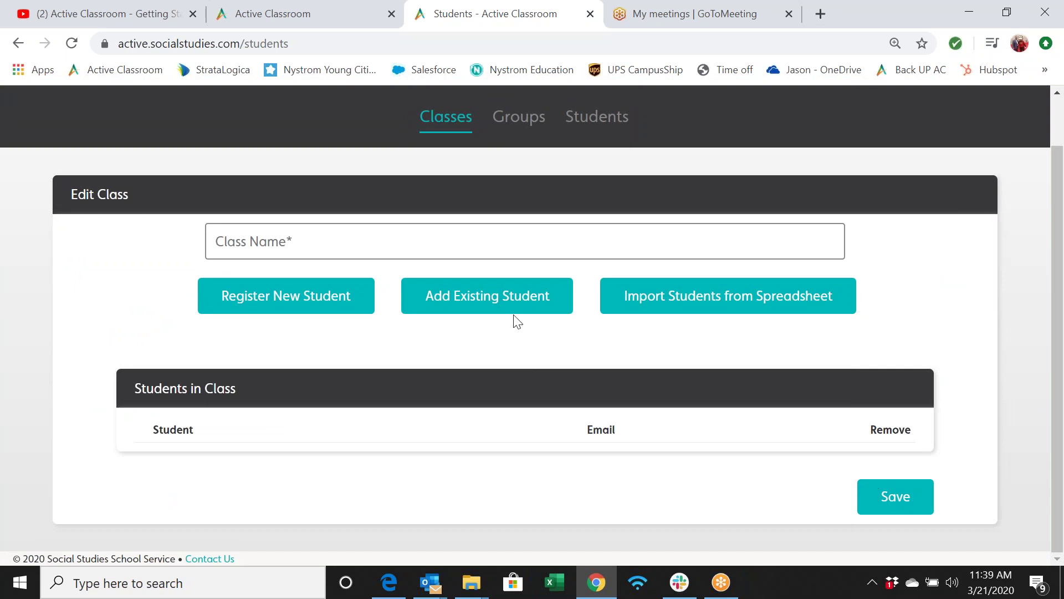
click(448, 116)
scroll(458, 270, down, 1)
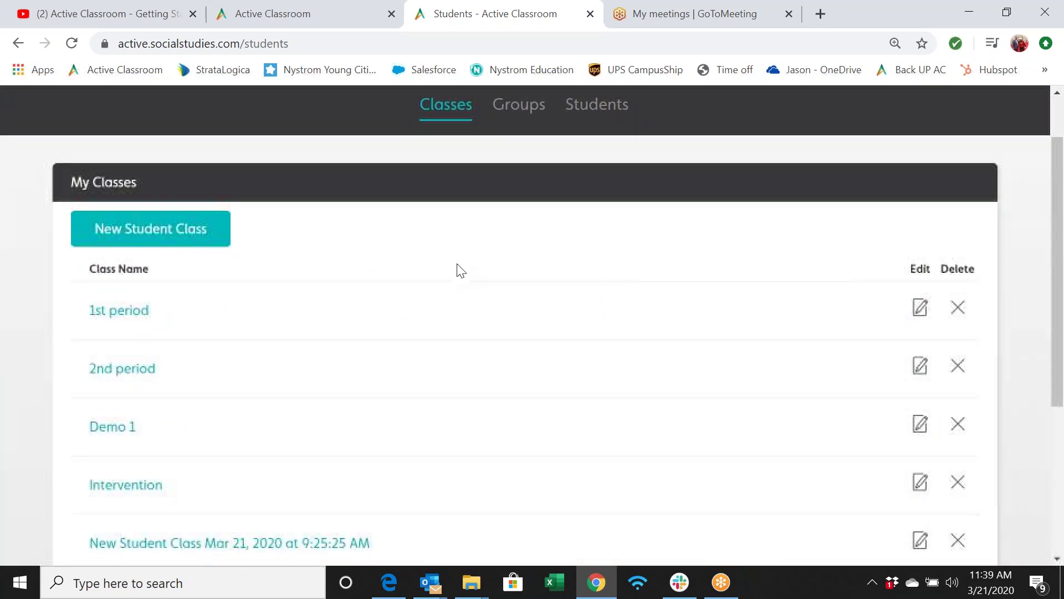
scroll(457, 271, up, 2)
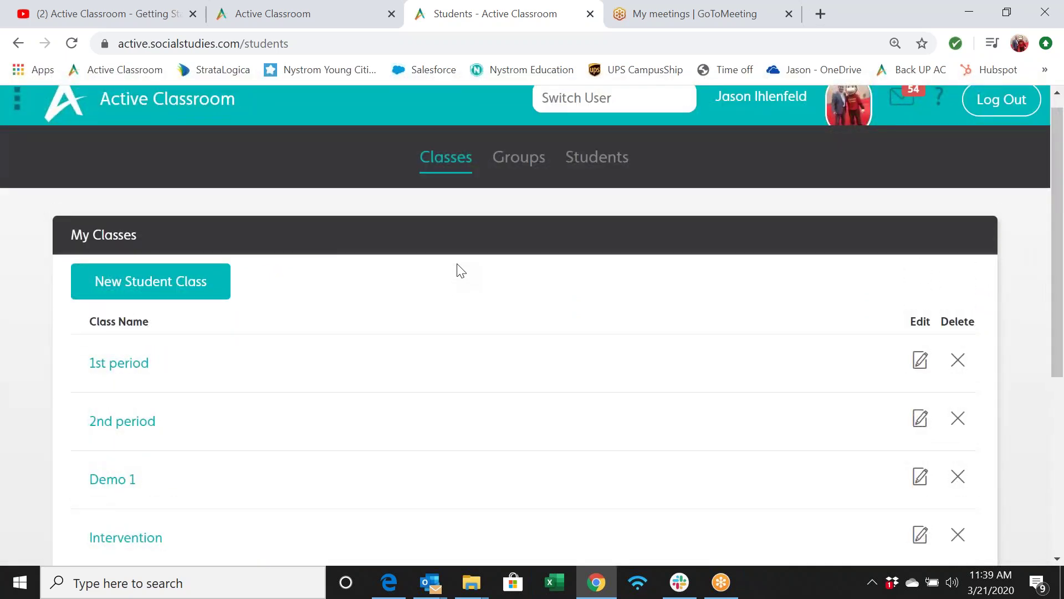
scroll(460, 271, down, 1)
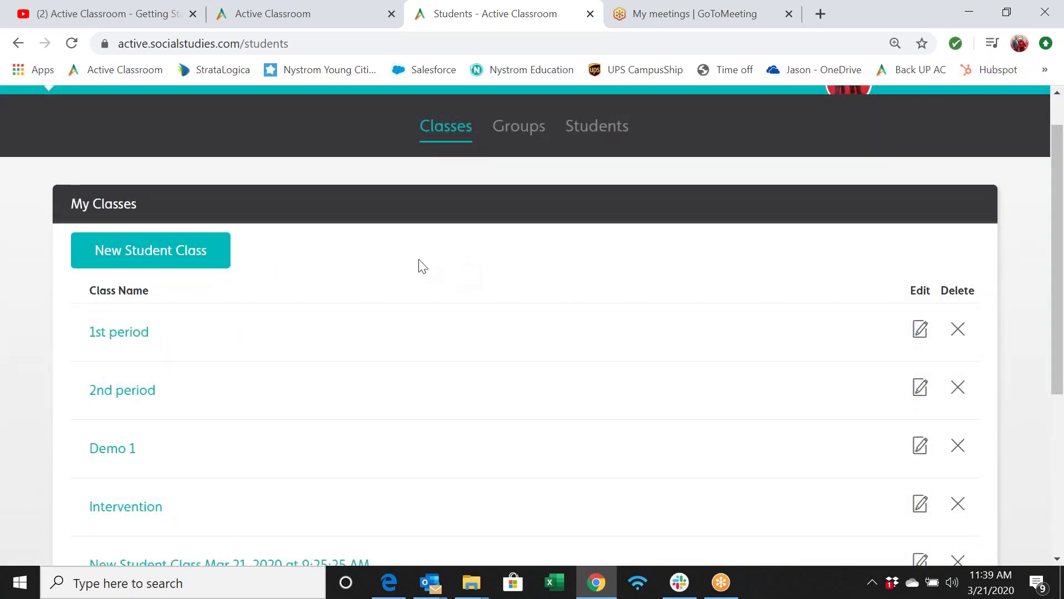
click(202, 264)
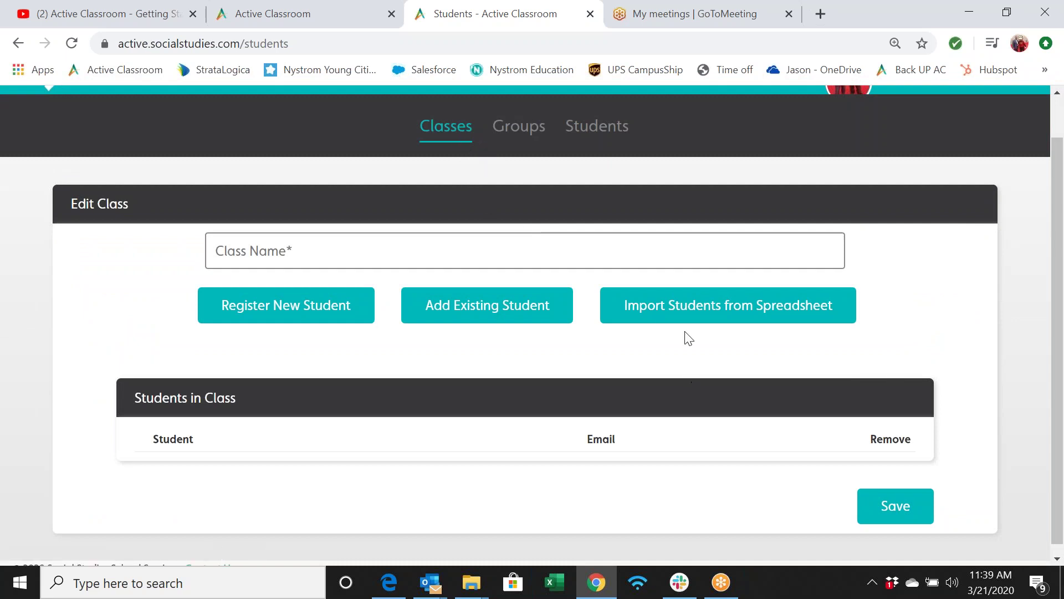
click(449, 135)
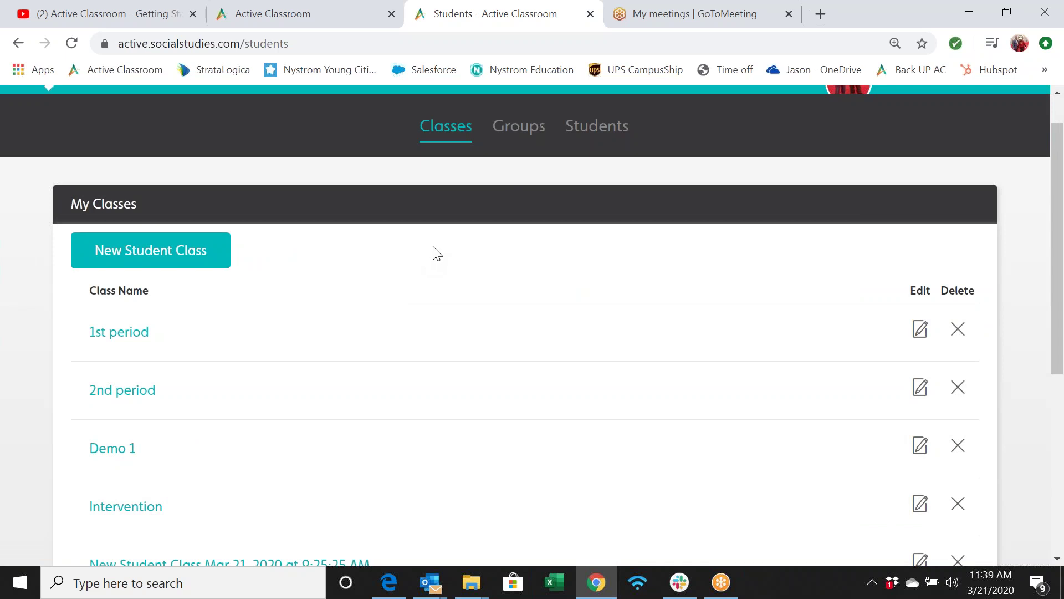
scroll(543, 239, up, 1)
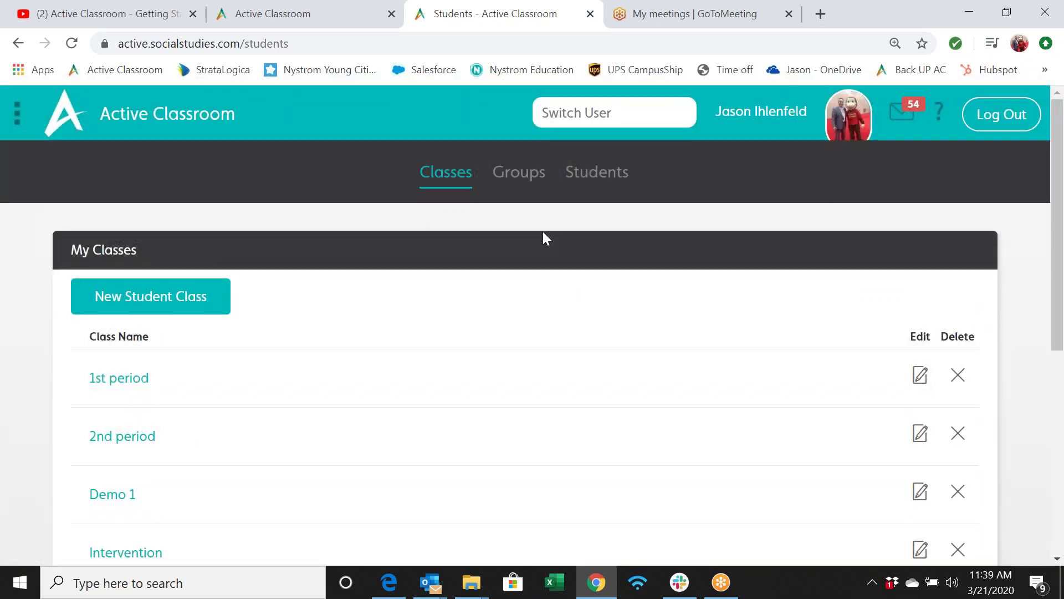
- Open the Students list and copy the URL that lets students register themselves
click(604, 179)
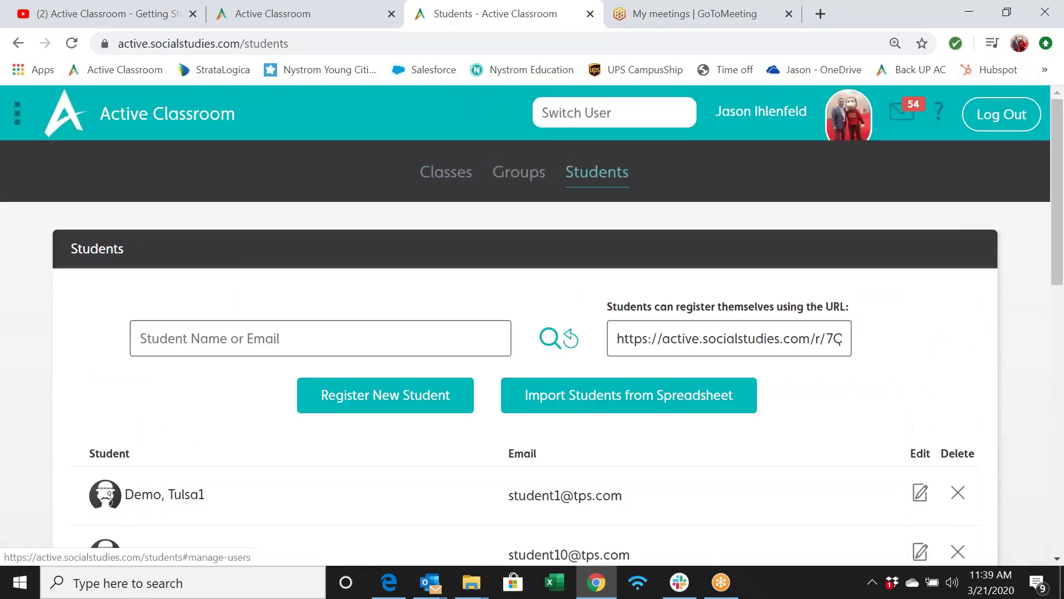
click(738, 339)
key(ctrl+c)
right_click(738, 340)
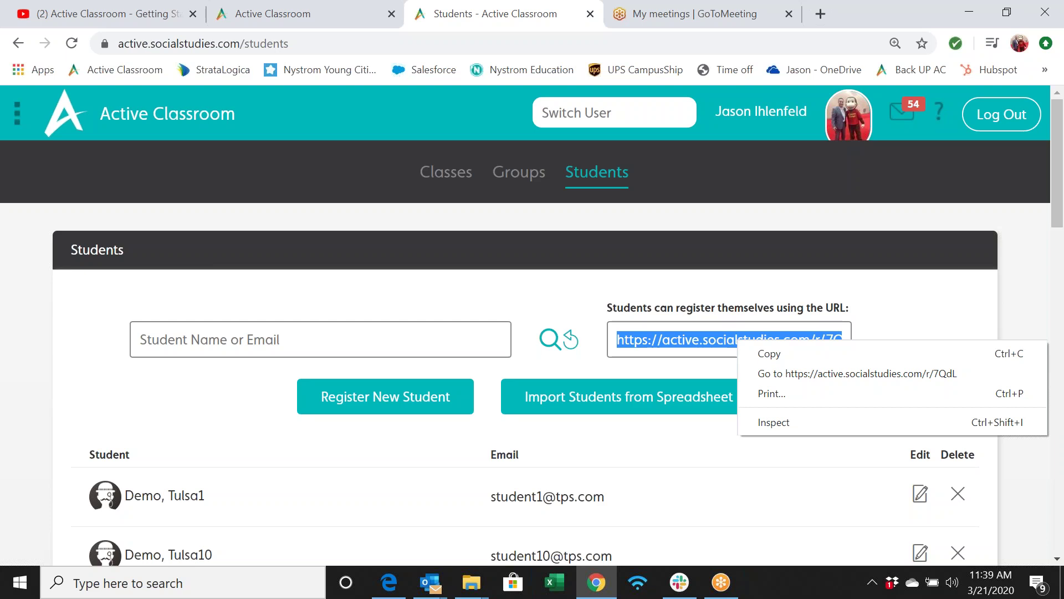
click(743, 266)
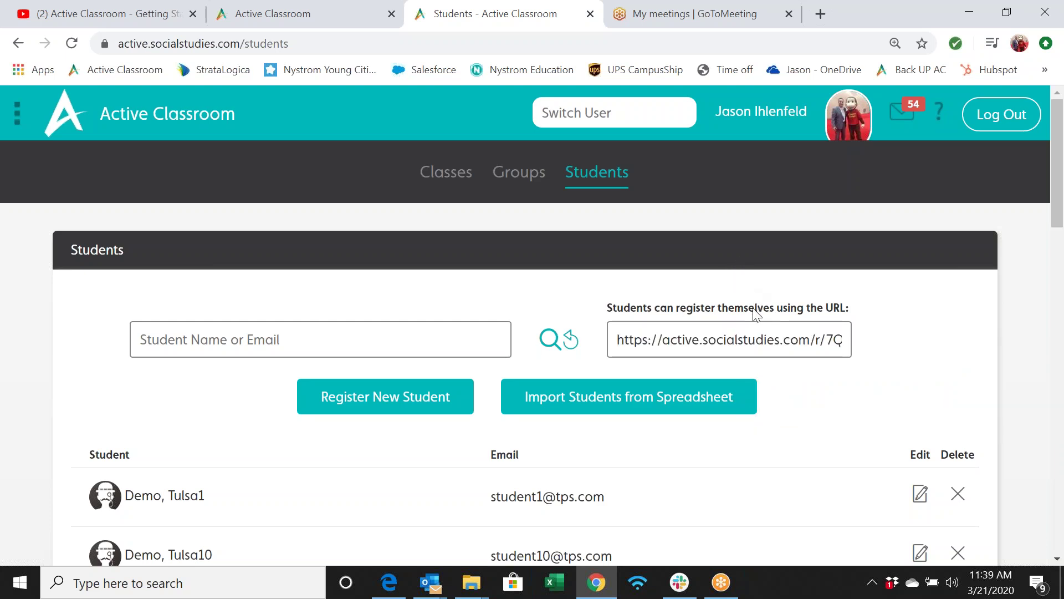
click(761, 336)
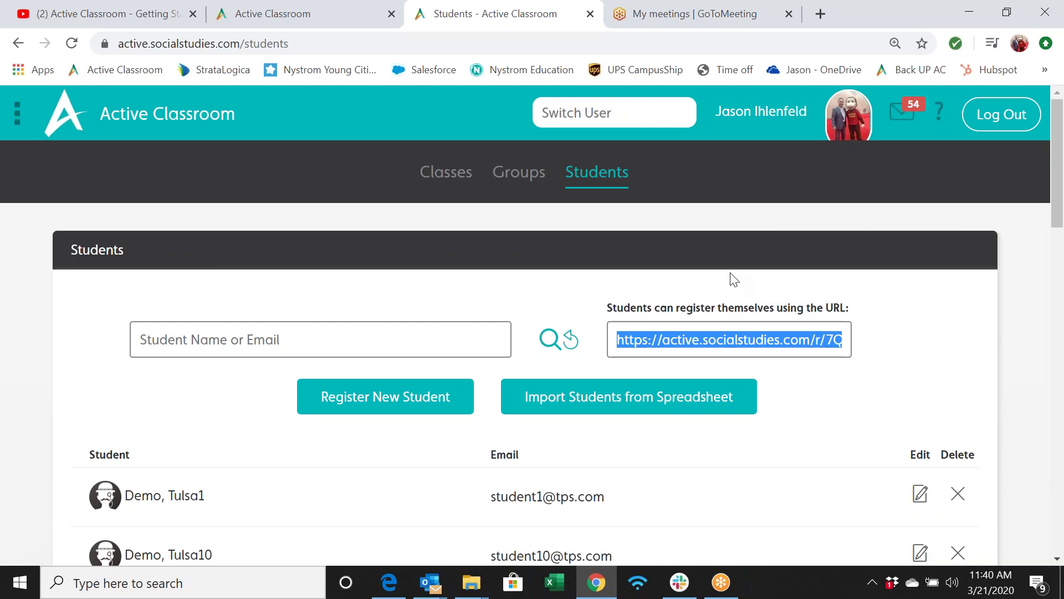
- Open the copied student self-registration URL in a new browser tab
click(726, 27)
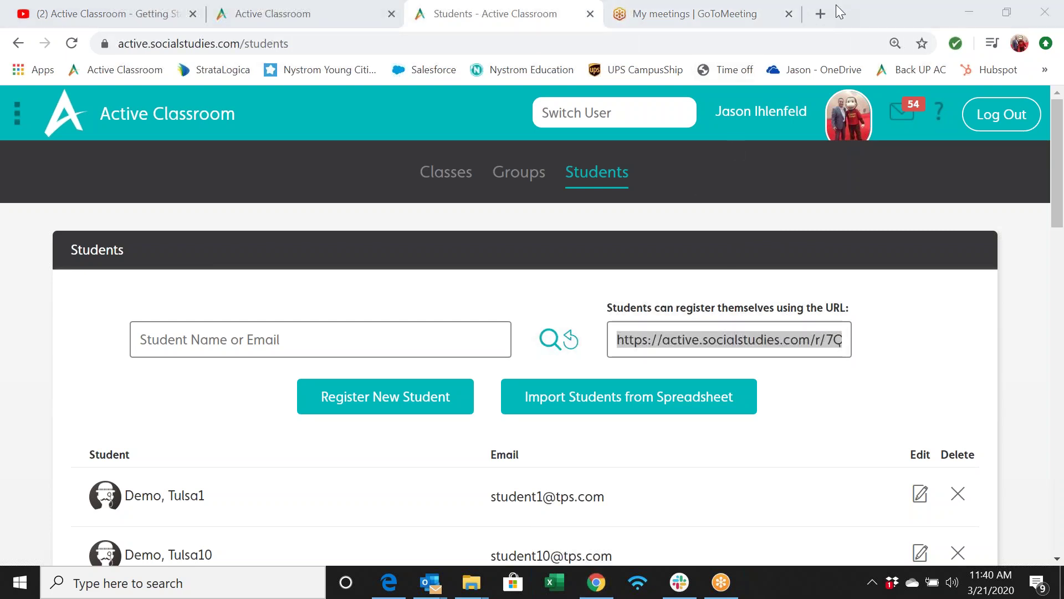
click(822, 14)
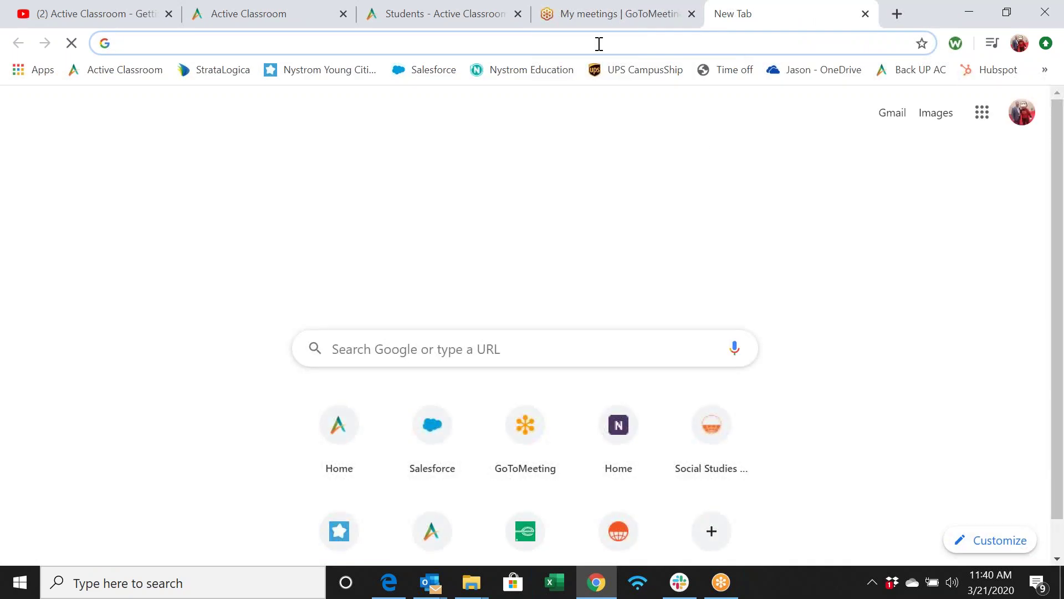
key(ctrl+v)
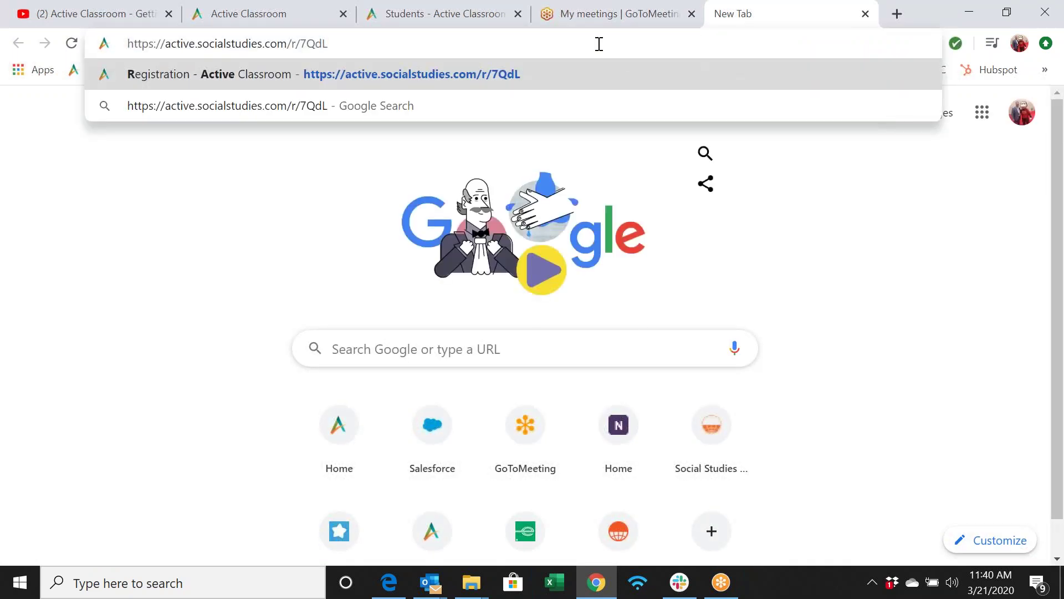
key(Return)
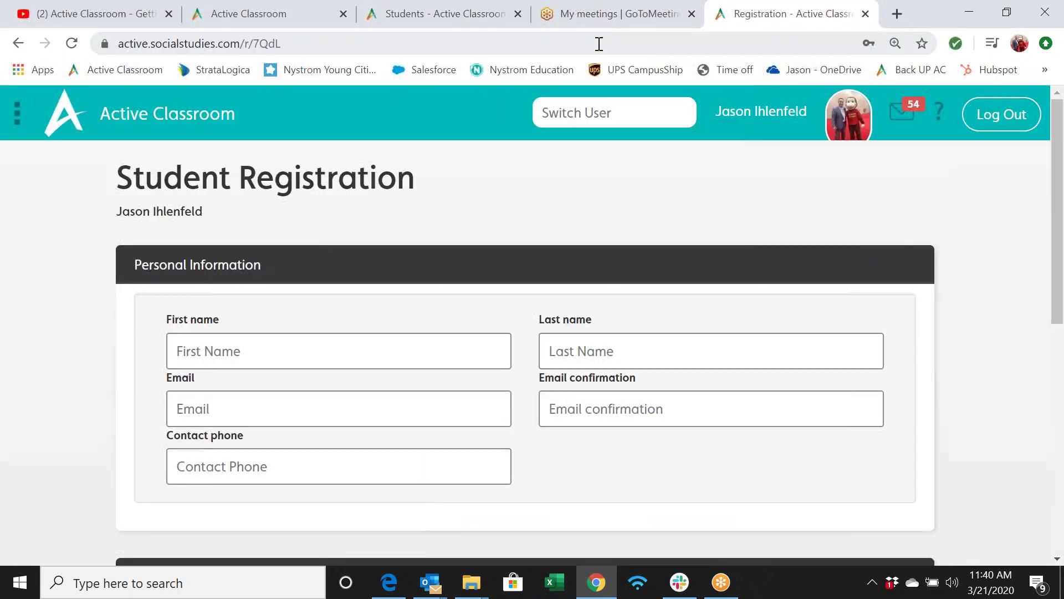
- Look through the registration form's personal information, account information and student class sections
scroll(500, 183, down, 1)
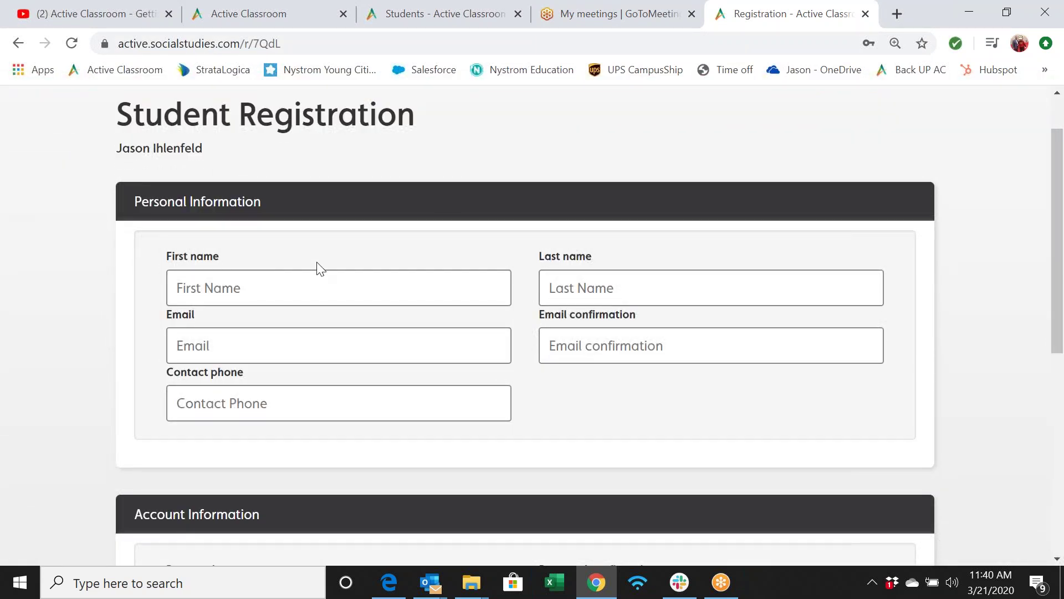
scroll(319, 268, down, 1)
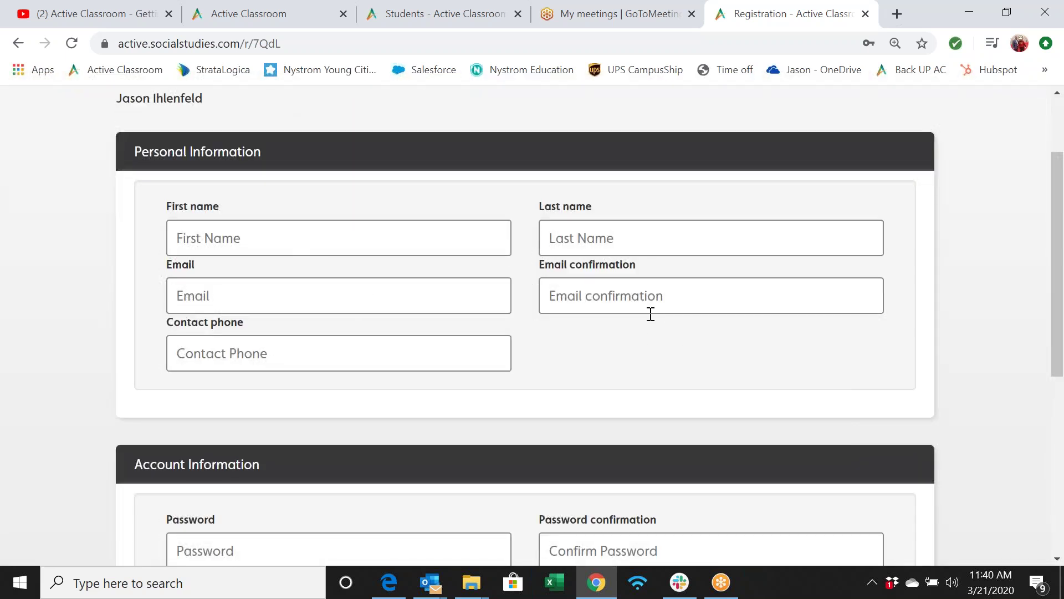
scroll(649, 333, down, 3)
scroll(649, 333, down, 2)
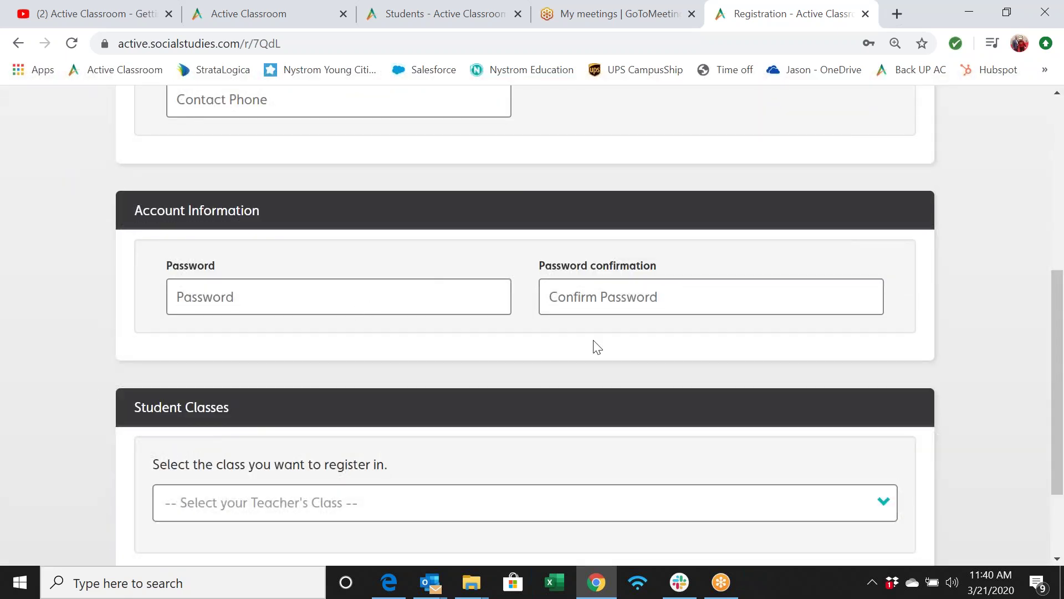
scroll(596, 344, down, 2)
- Display the teacher's class choices without selecting one, and agree to the terms of use on the registration form
click(739, 382)
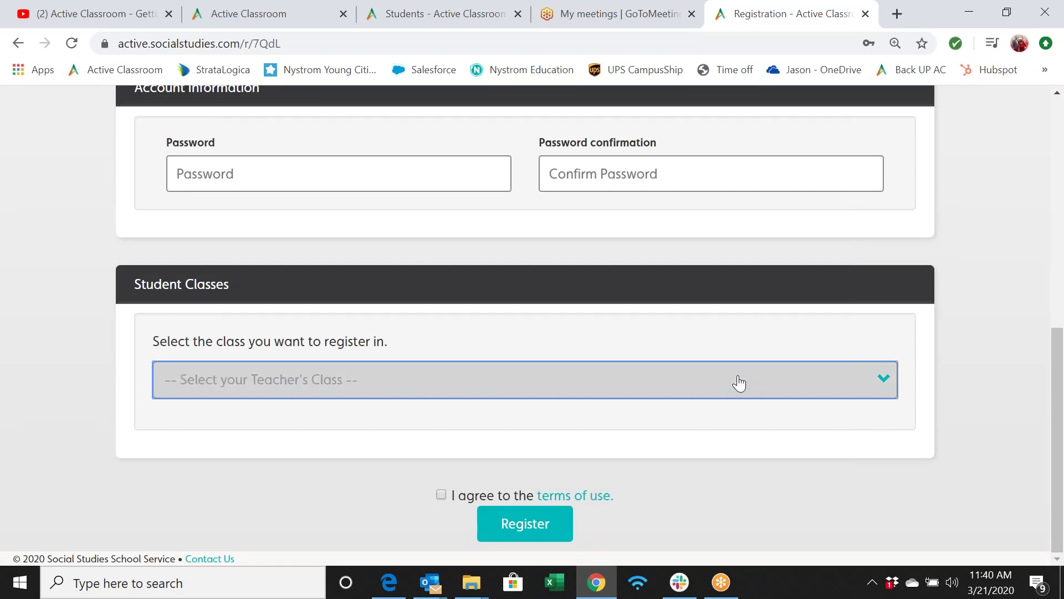
click(739, 383)
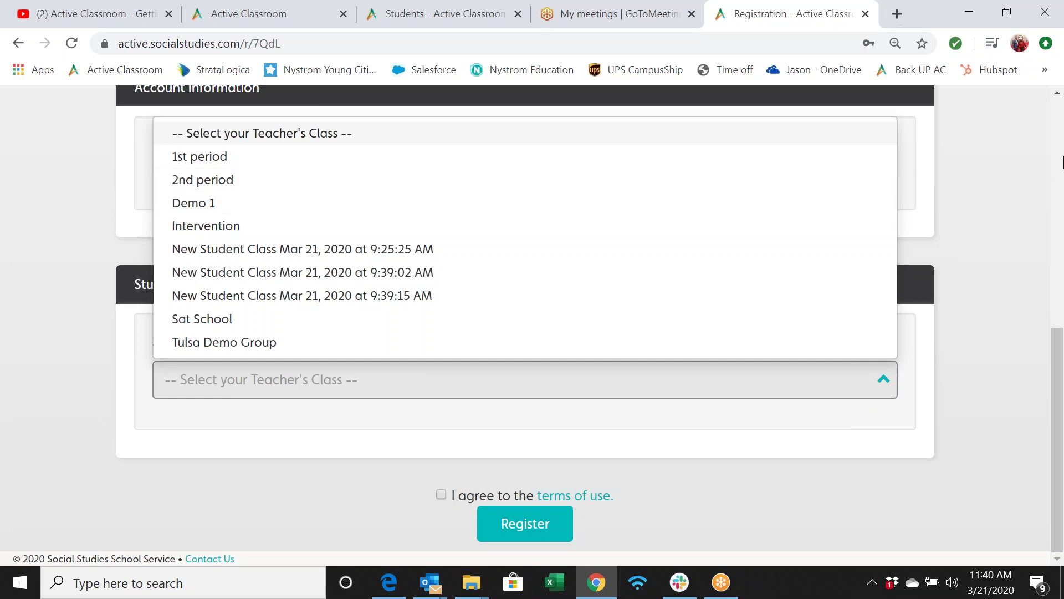
click(993, 205)
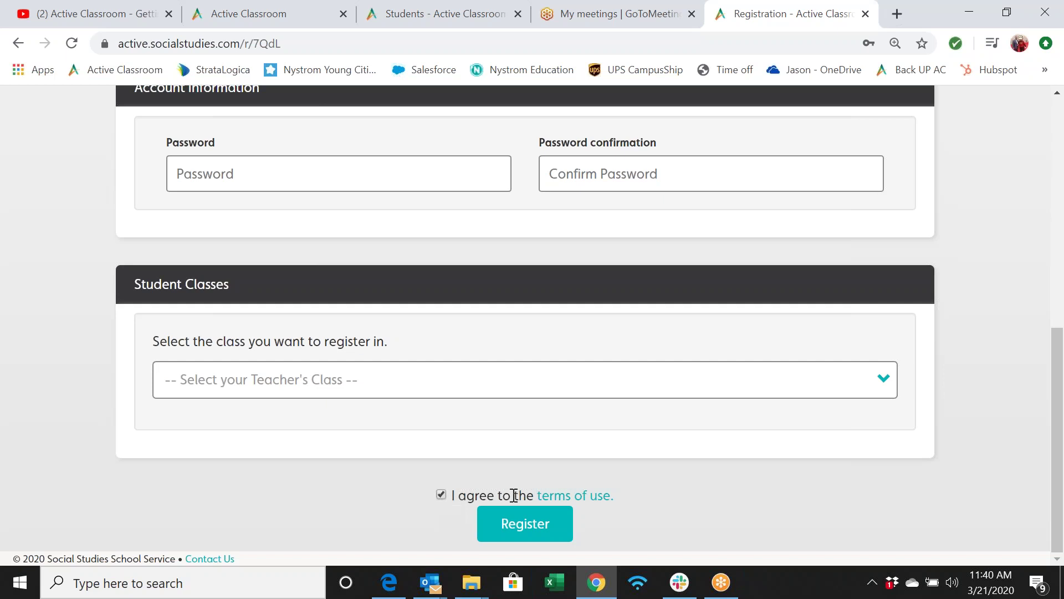
click(541, 523)
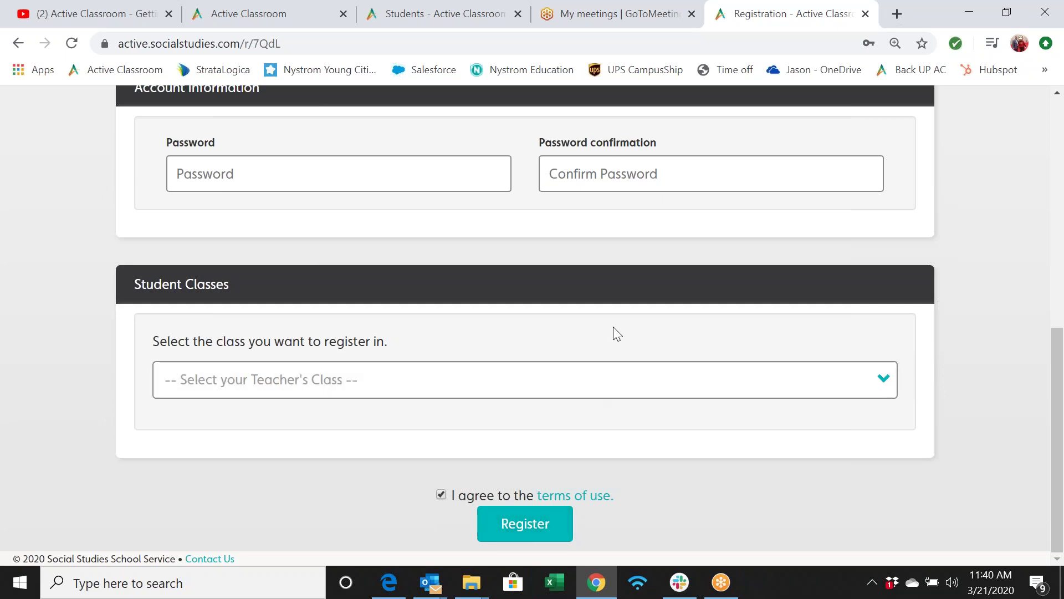
- Return to the teacher account's home page and open the Atlases library to browse the available atlases
click(458, 21)
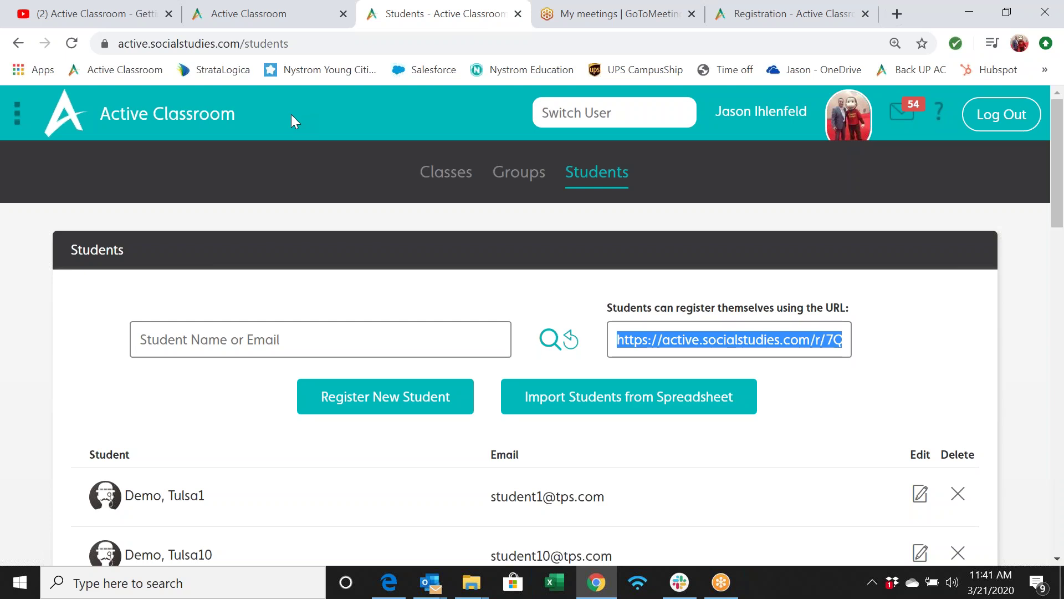
click(140, 115)
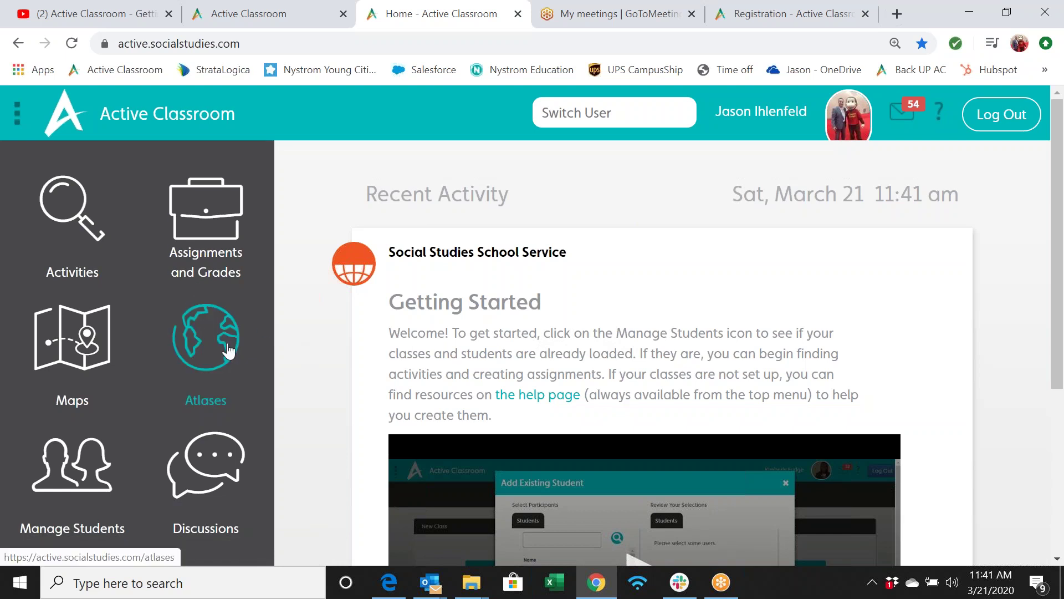
click(197, 349)
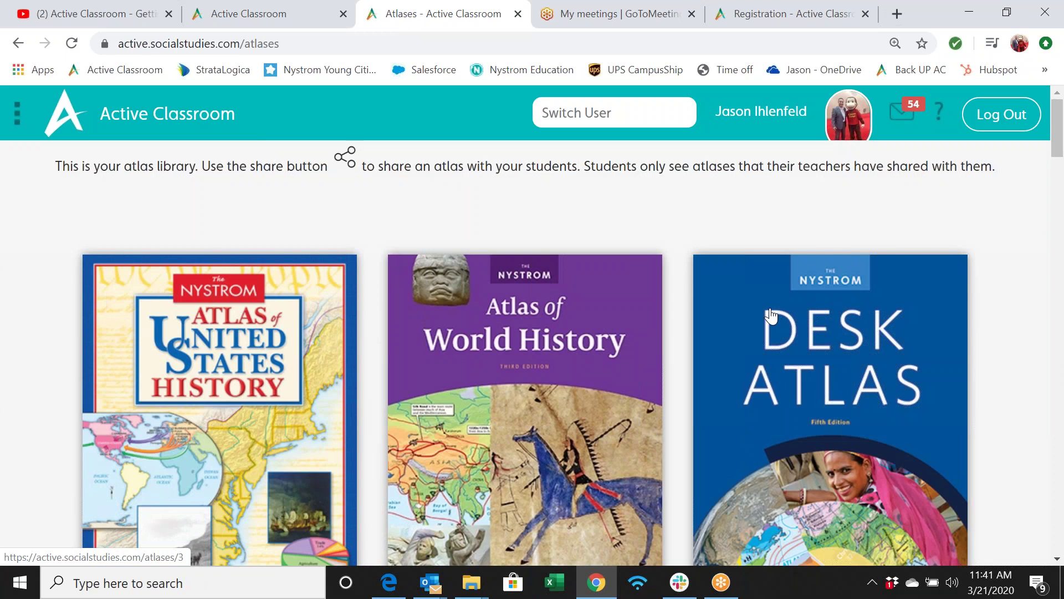
scroll(642, 355, down, 1)
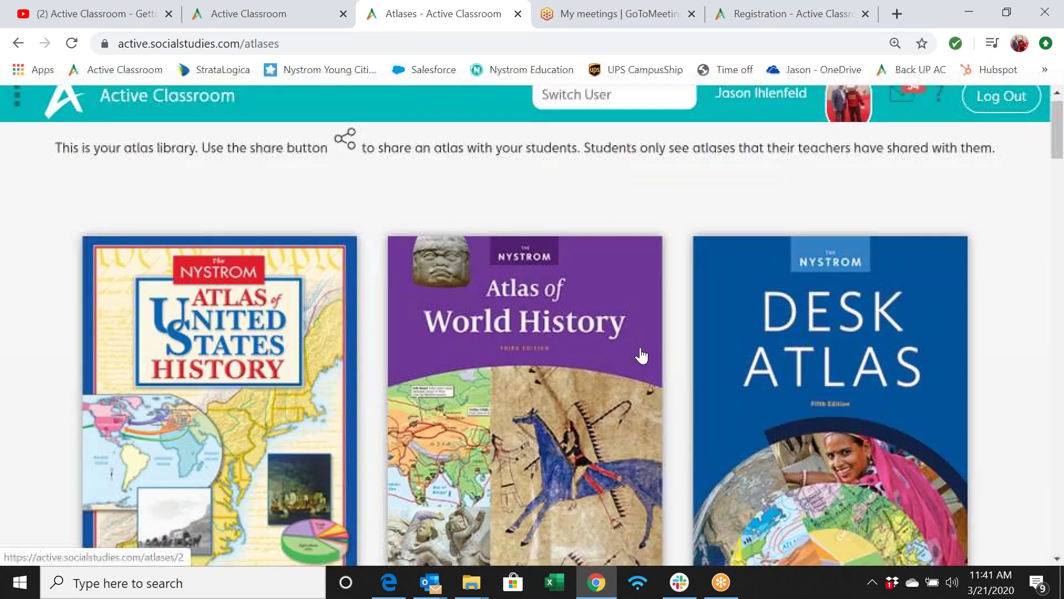
scroll(642, 354, down, 1)
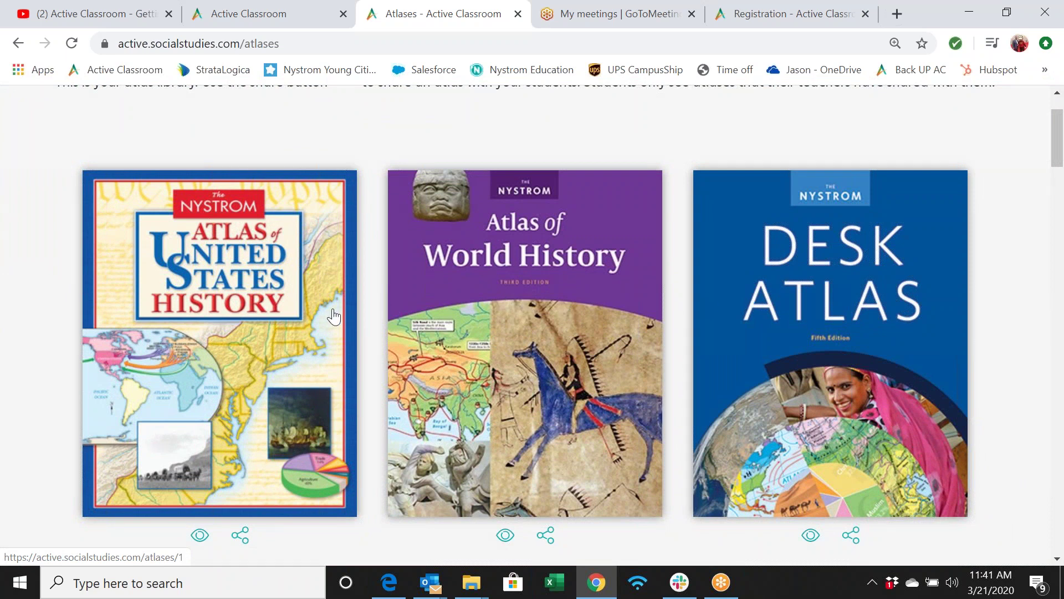
- Share the Desk Atlas with the 1st period, 2nd period, Demo 1 and Tulsa Demo Group classes, and close the sharing dialog
scroll(334, 316, down, 2)
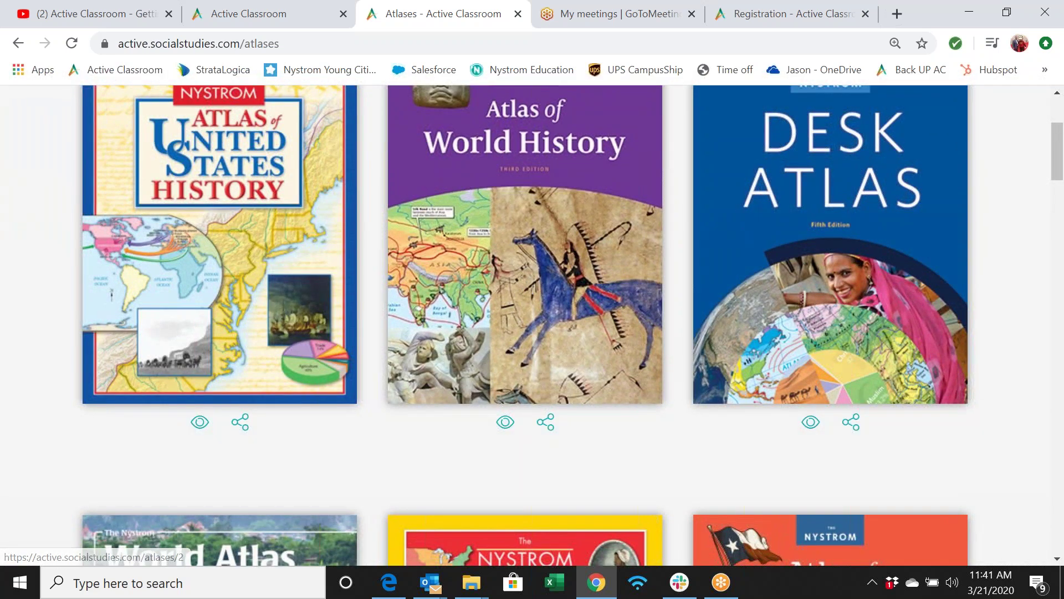
click(849, 426)
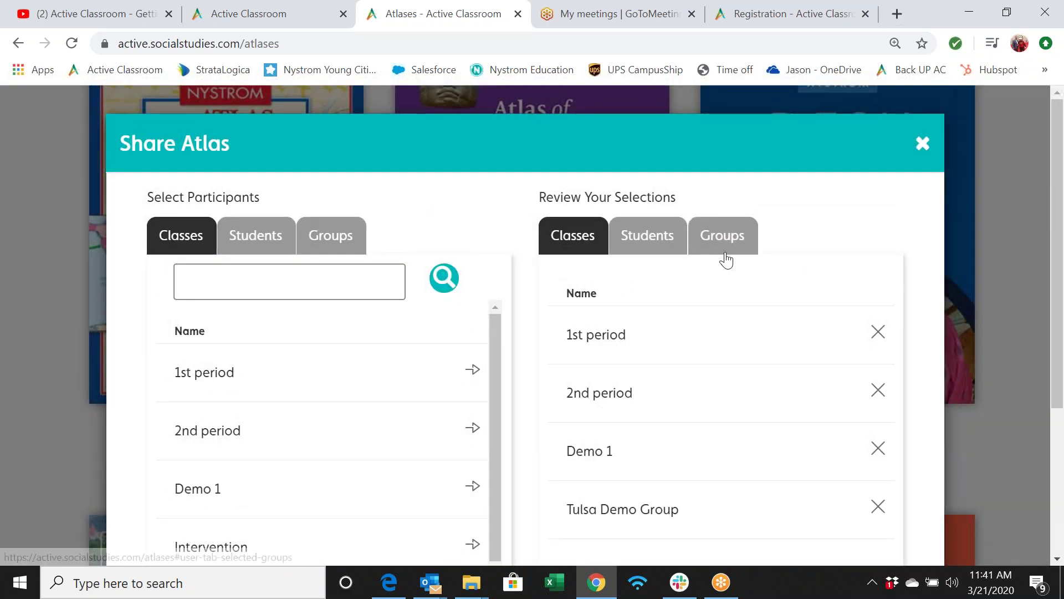
scroll(724, 256, down, 1)
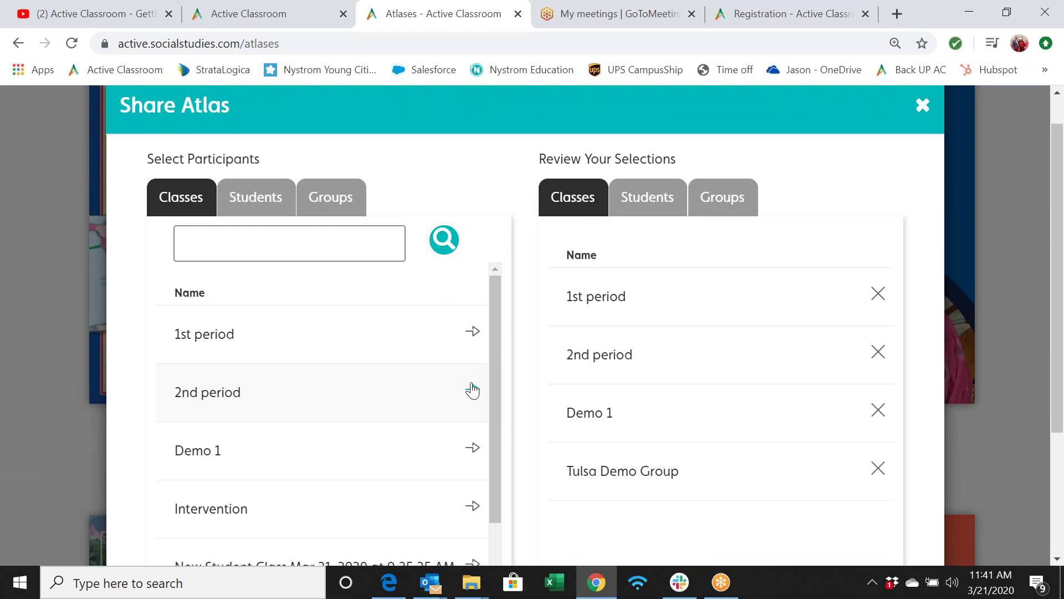
scroll(750, 342, down, 4)
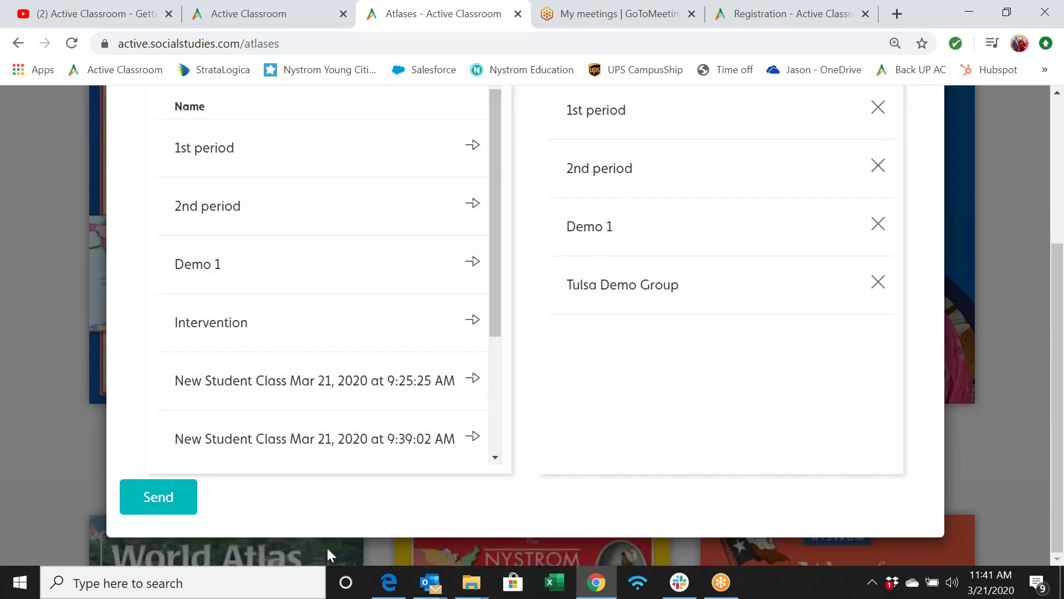
scroll(656, 339, up, 2)
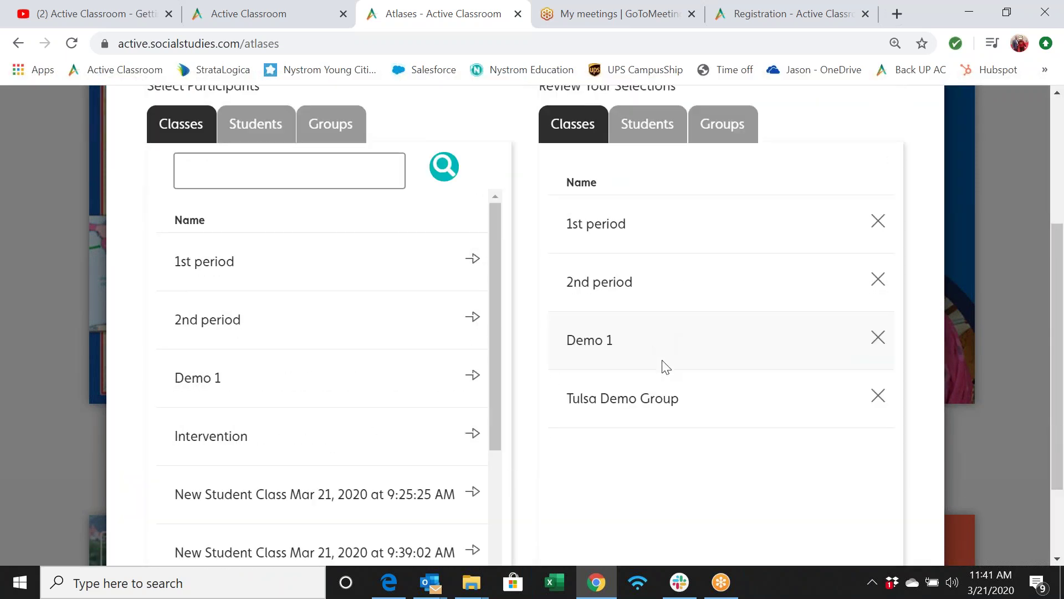
scroll(666, 367, up, 4)
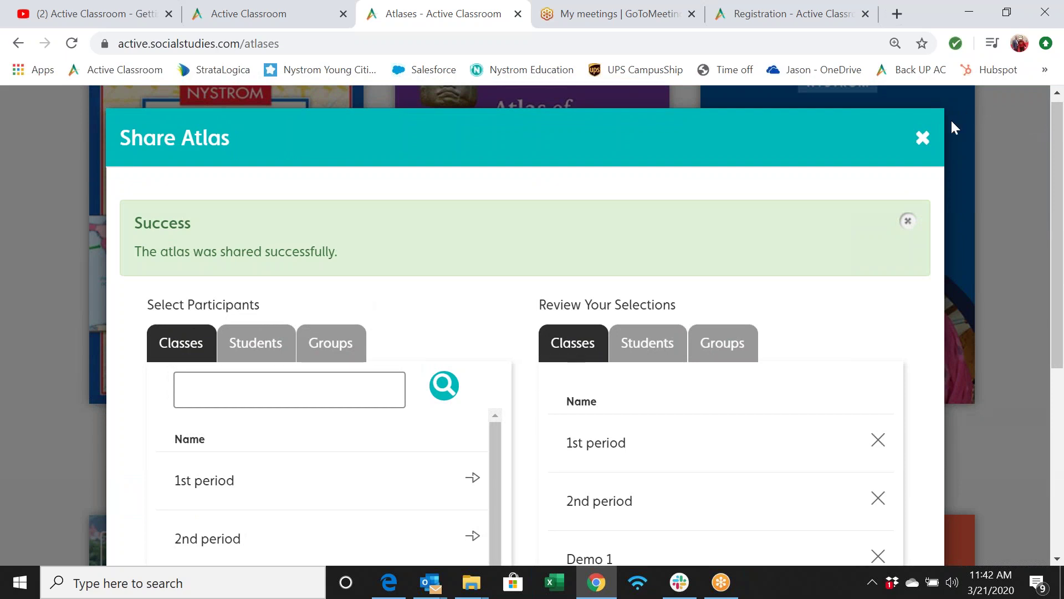
click(922, 138)
- Return to the home page, open the Maps section and display the list of map categories
scroll(457, 194, up, 3)
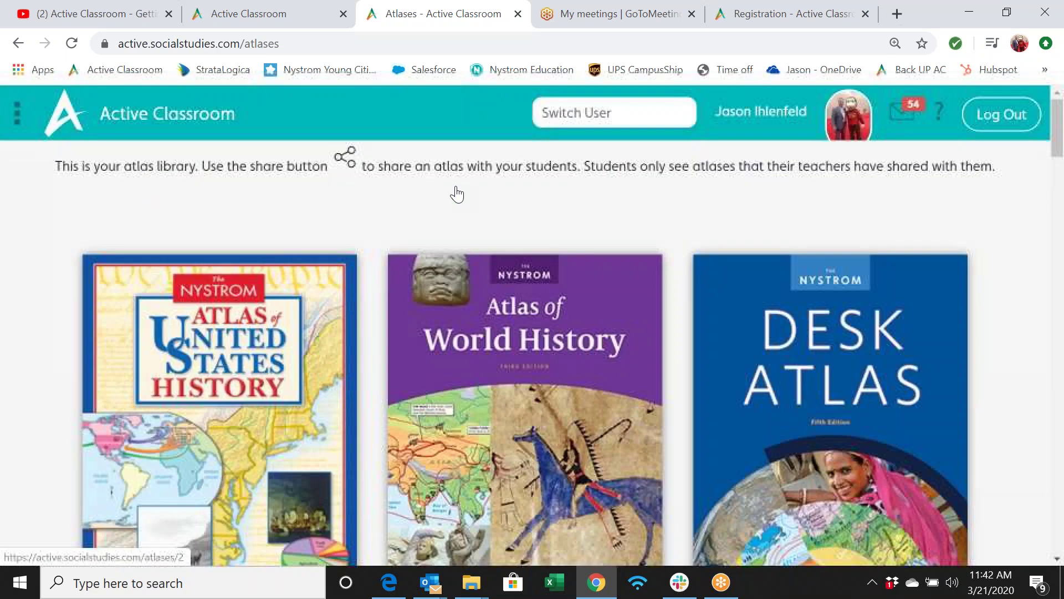
click(129, 127)
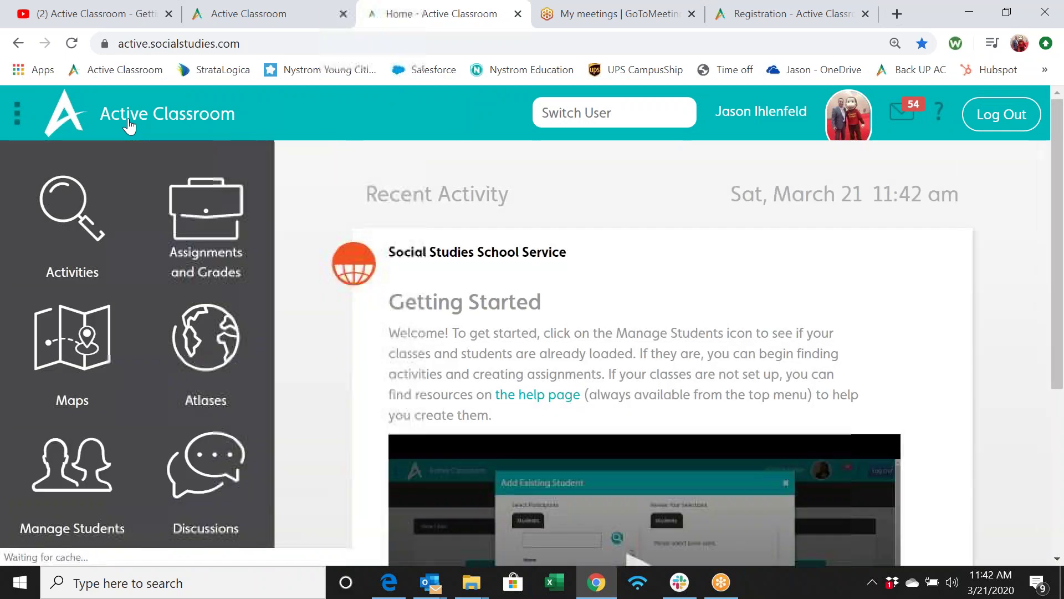
click(86, 341)
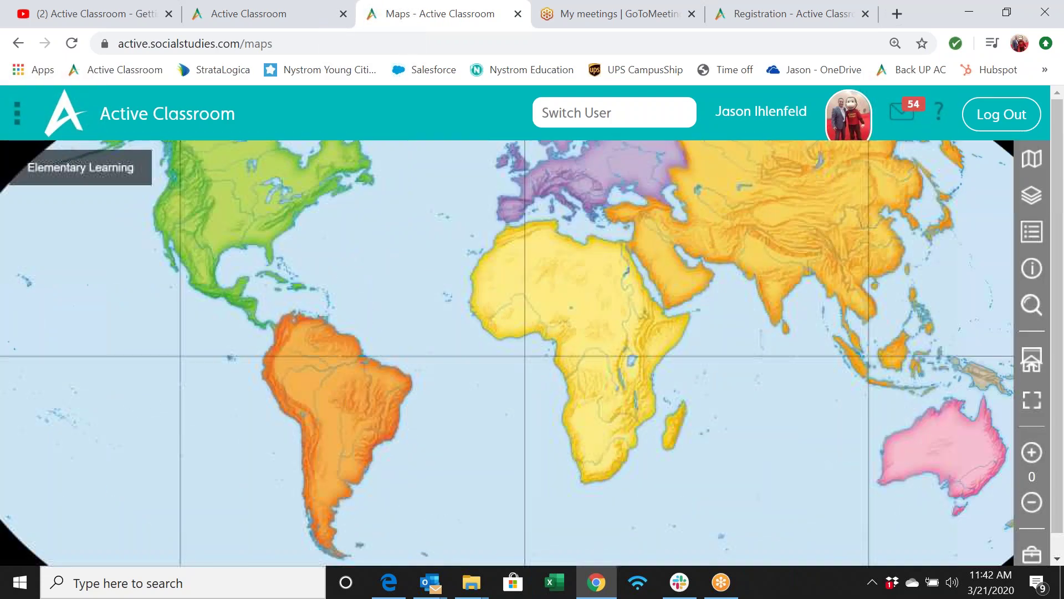
click(1031, 166)
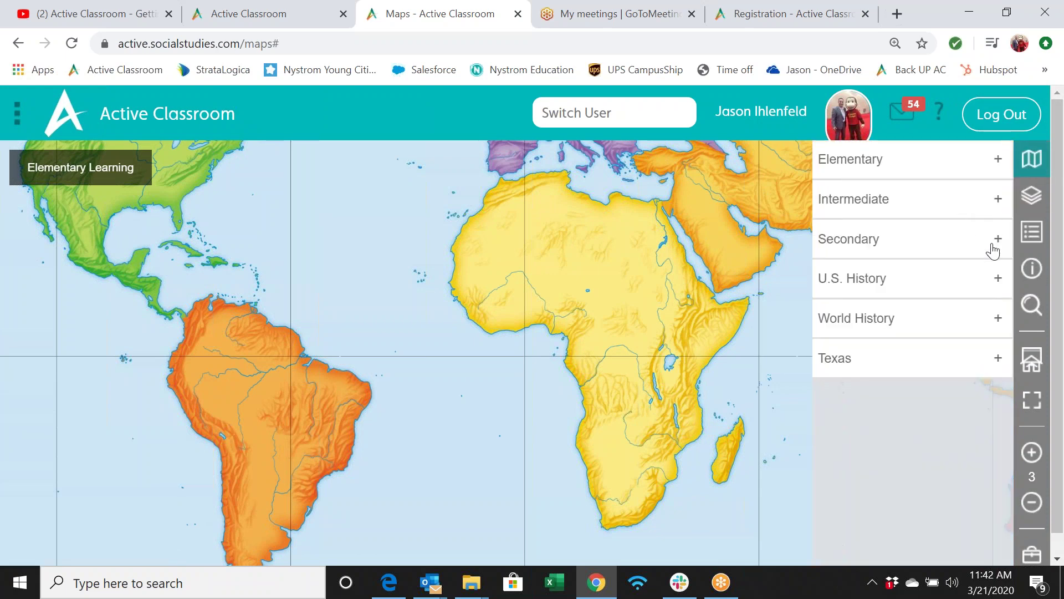
- Look through the maps in the U.S. History category and briefly expand the Texas category
click(998, 275)
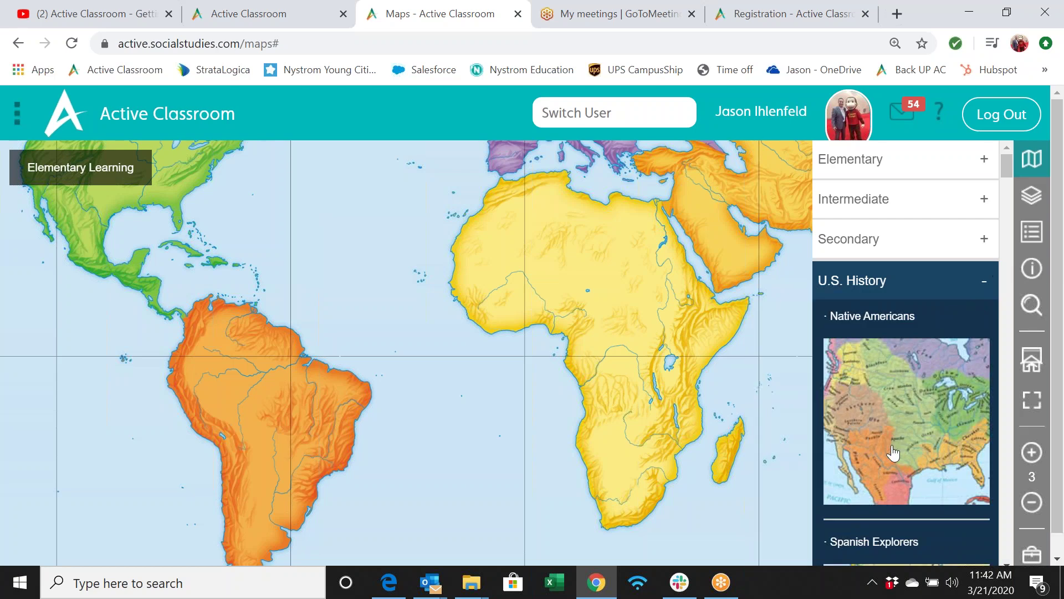
scroll(892, 452, down, 15)
scroll(892, 452, down, 5)
scroll(893, 451, up, 20)
click(982, 281)
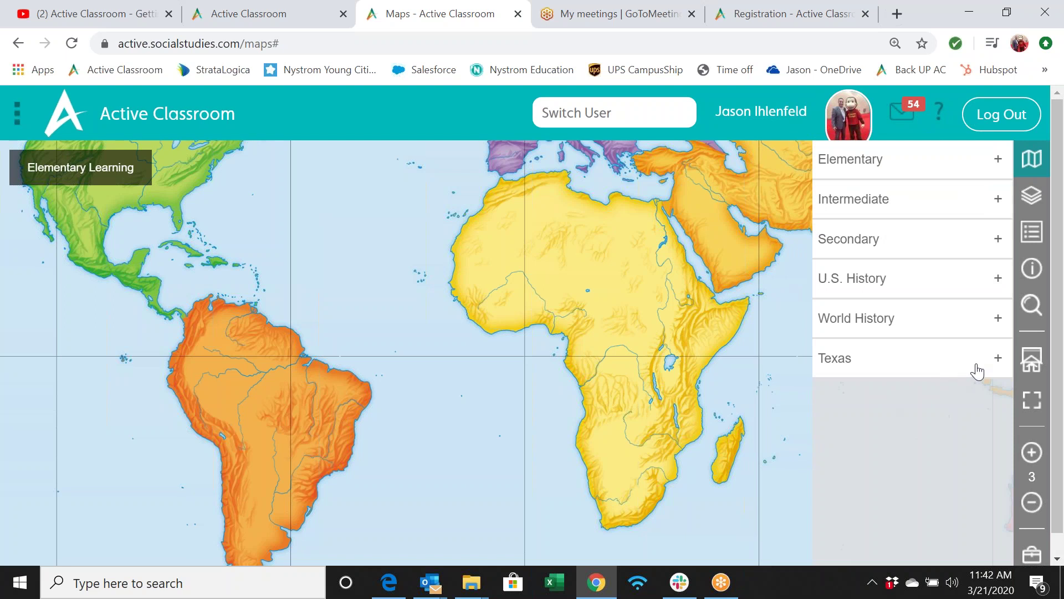
click(996, 361)
click(996, 361)
- Browse the Secondary category's maps and open the Political Relief: World map at zoom level 3
click(925, 248)
scroll(921, 390, down, 7)
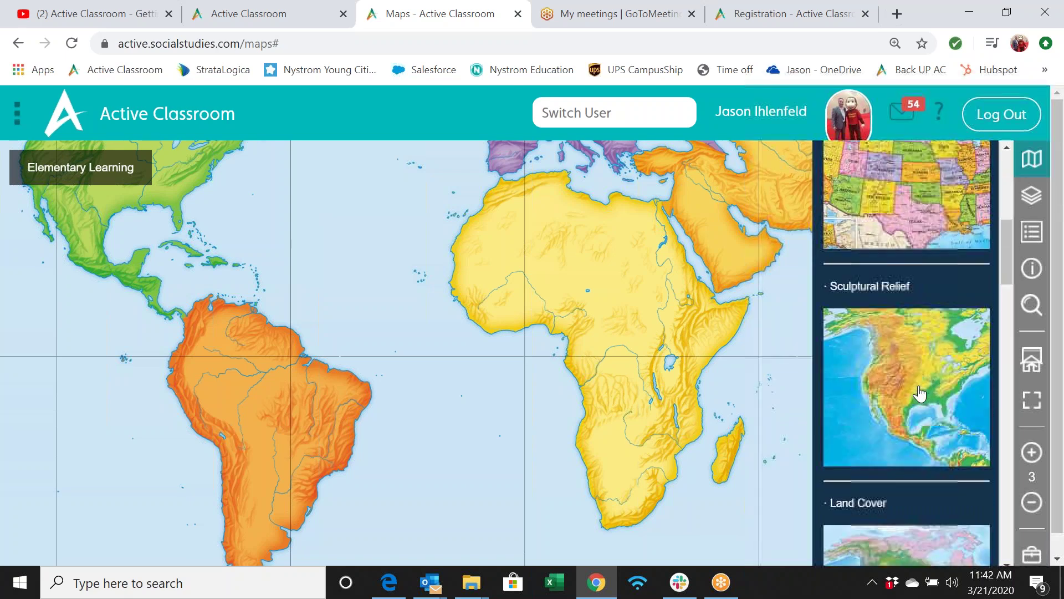
scroll(919, 394, down, 12)
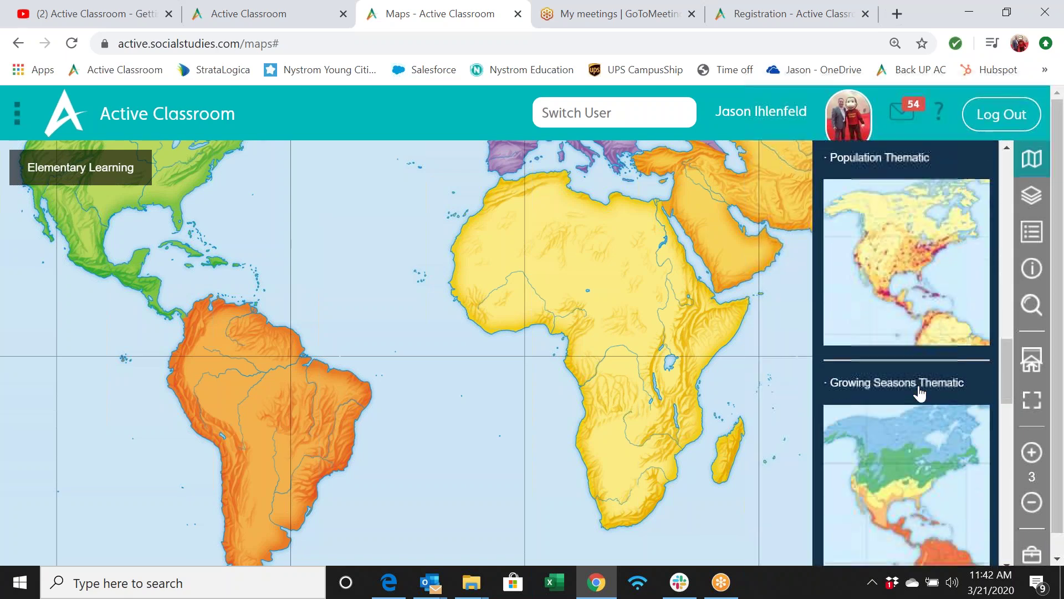
scroll(919, 393, down, 2)
scroll(919, 393, up, 3)
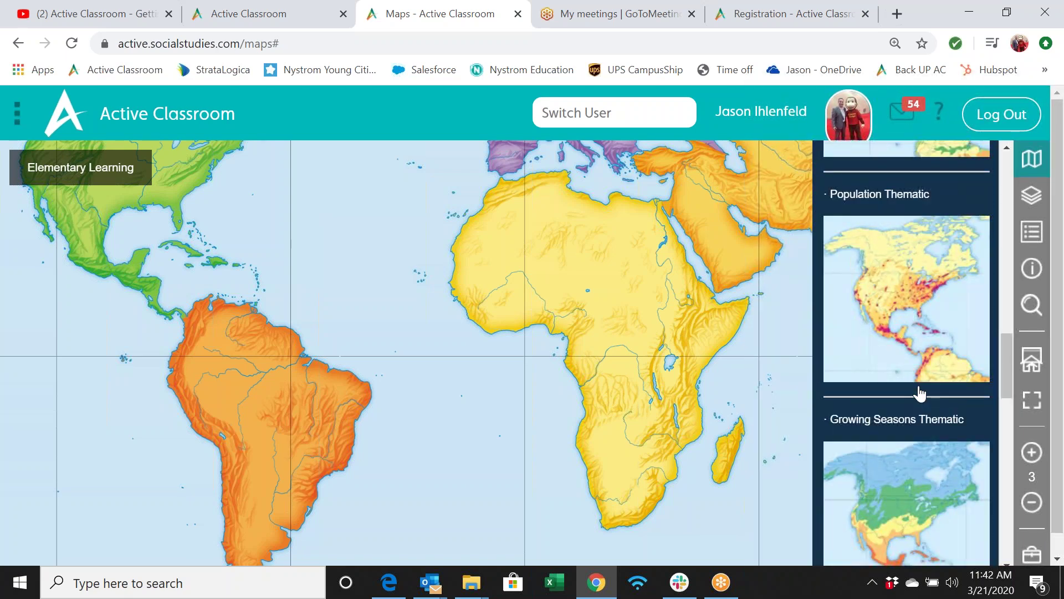
scroll(919, 394, down, 10)
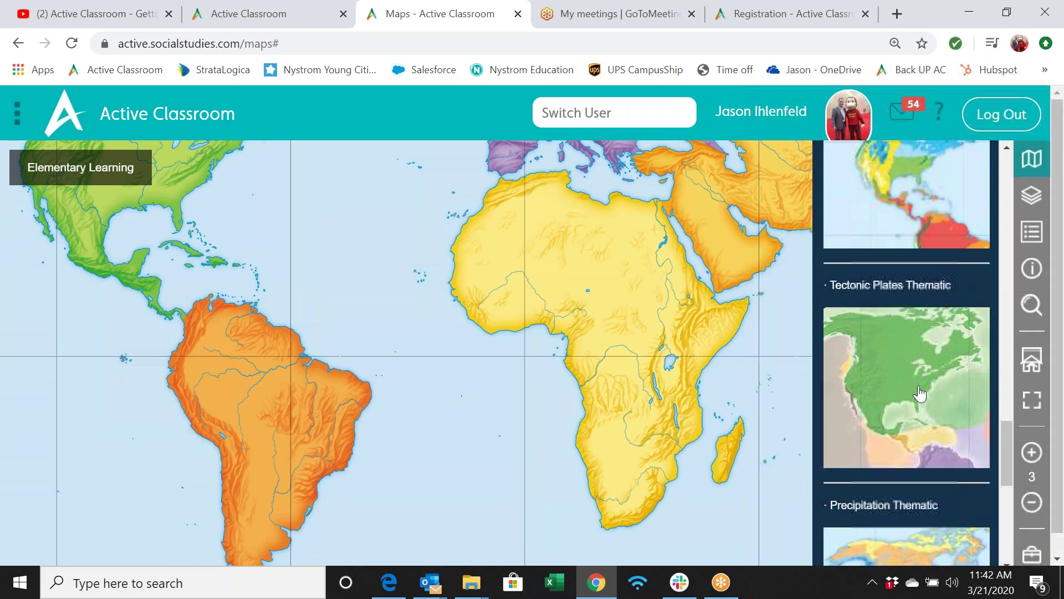
scroll(884, 384, up, 5)
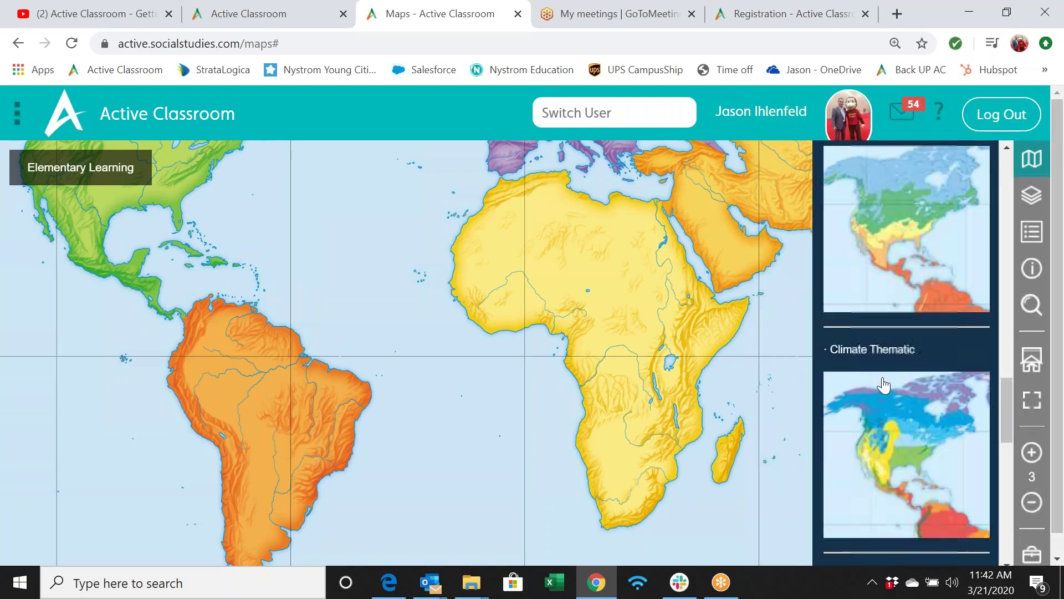
scroll(884, 384, up, 10)
scroll(883, 384, up, 5)
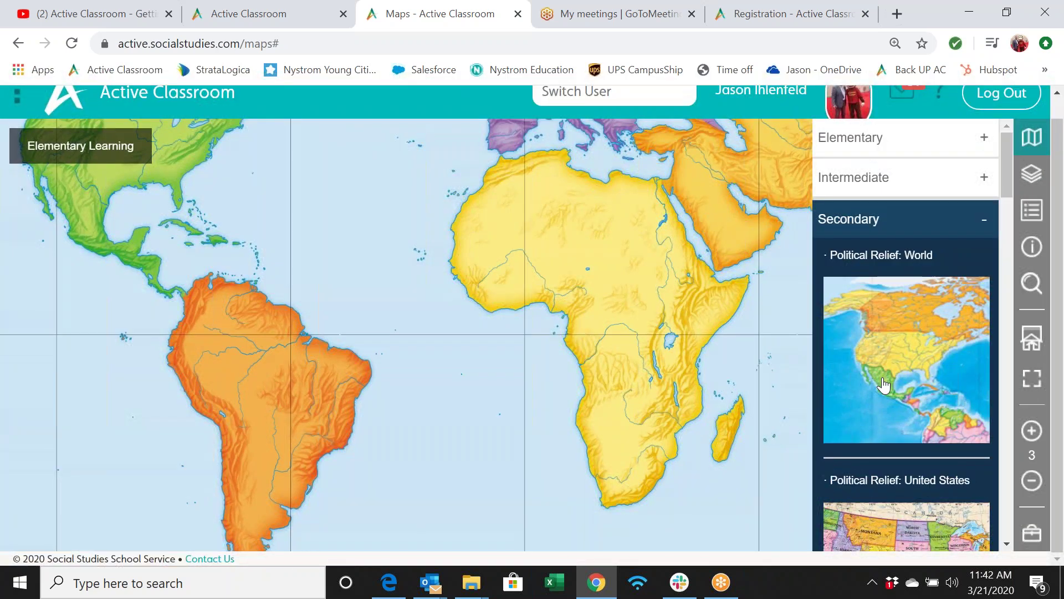
click(936, 366)
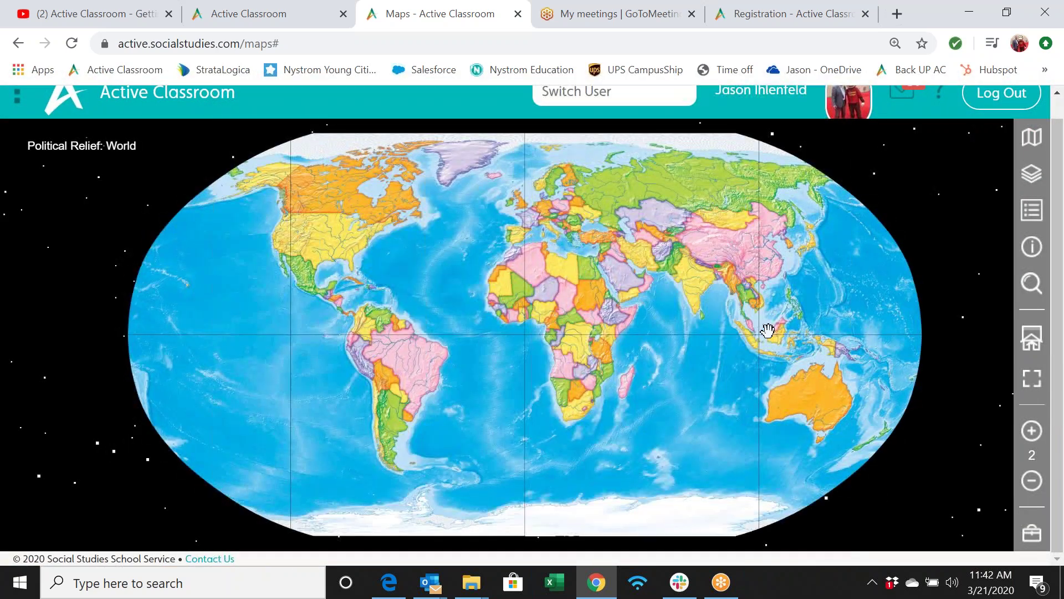
scroll(768, 331, up, 1)
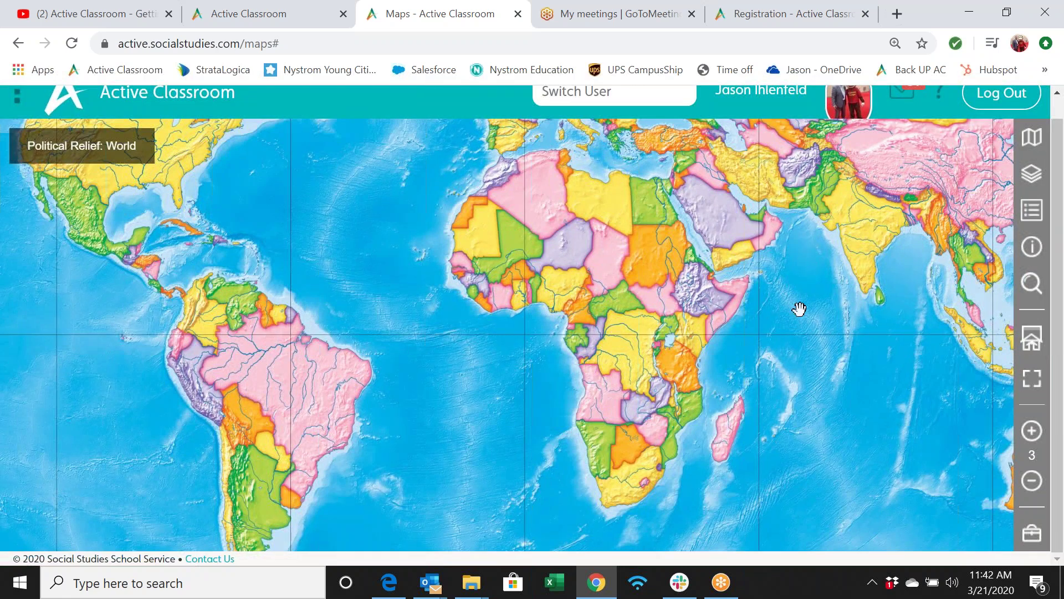
- Turn on the Political Features layer for the world map and review the available layers
click(1032, 182)
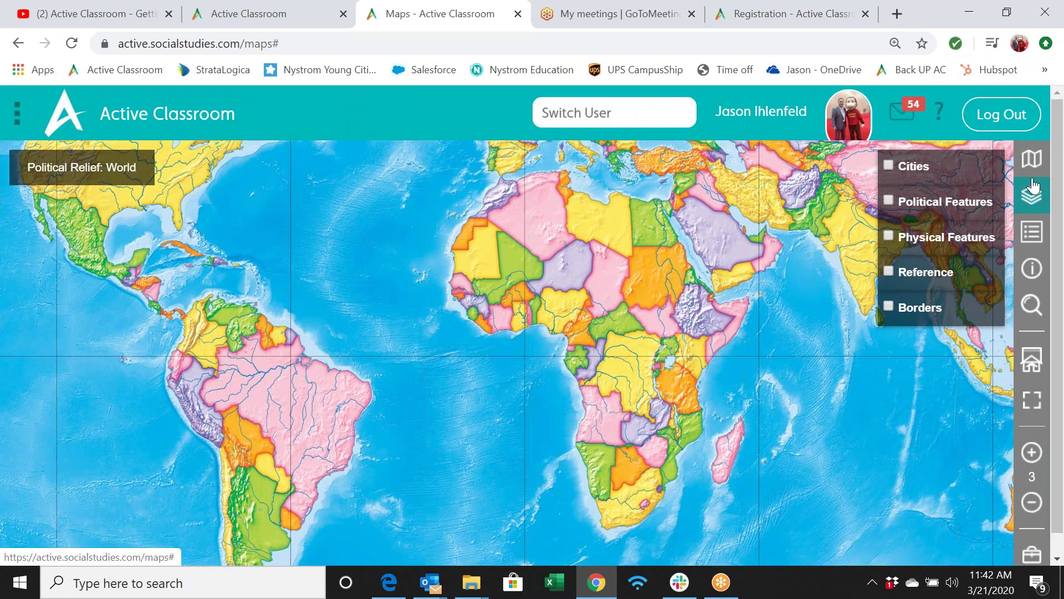
click(891, 201)
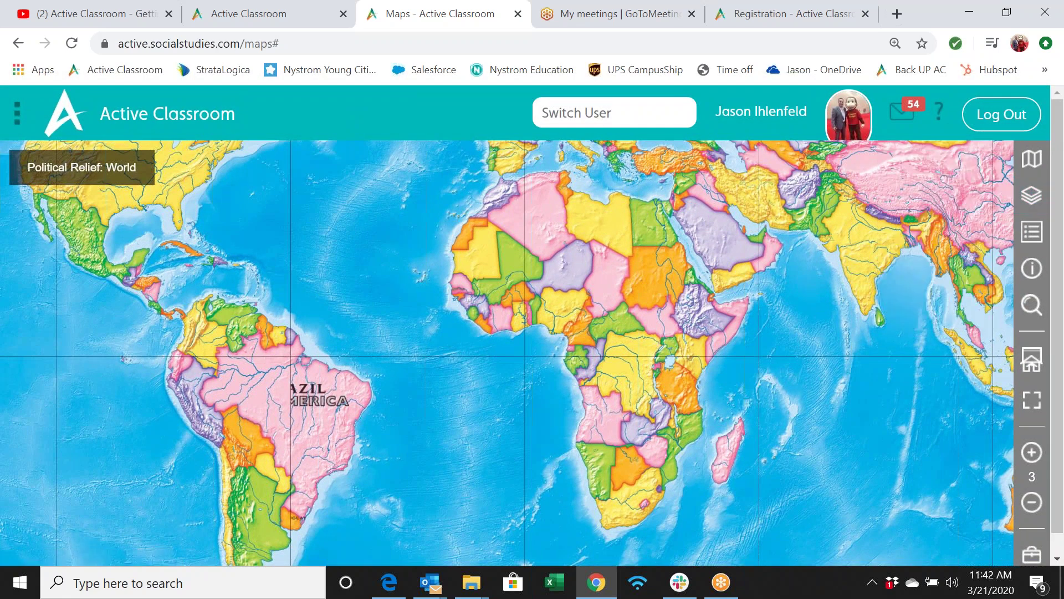
click(1025, 202)
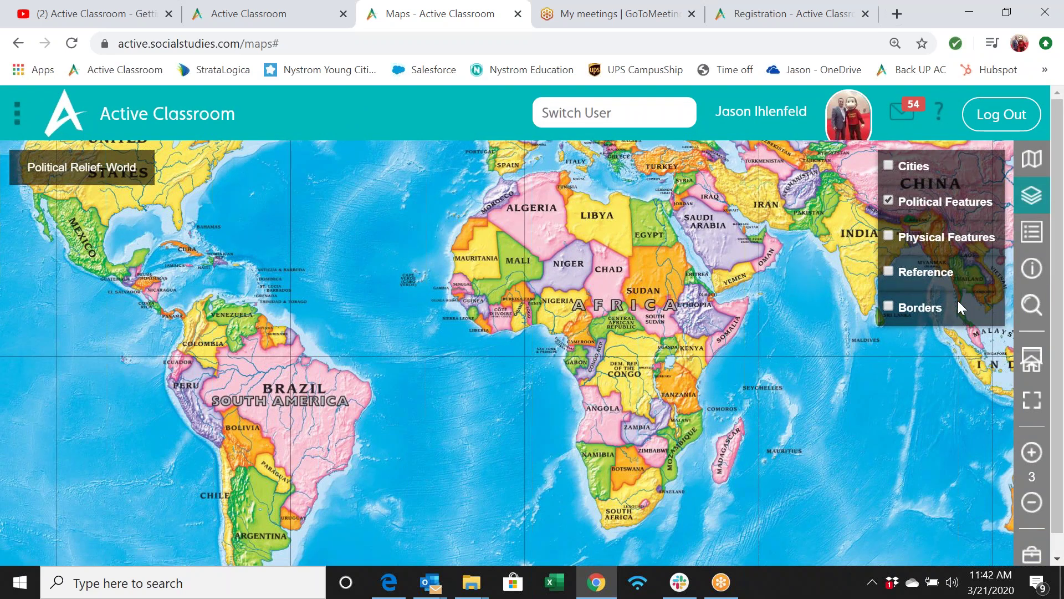
- View the map's legend and the country information for China and Libya, and close the information card
click(1033, 238)
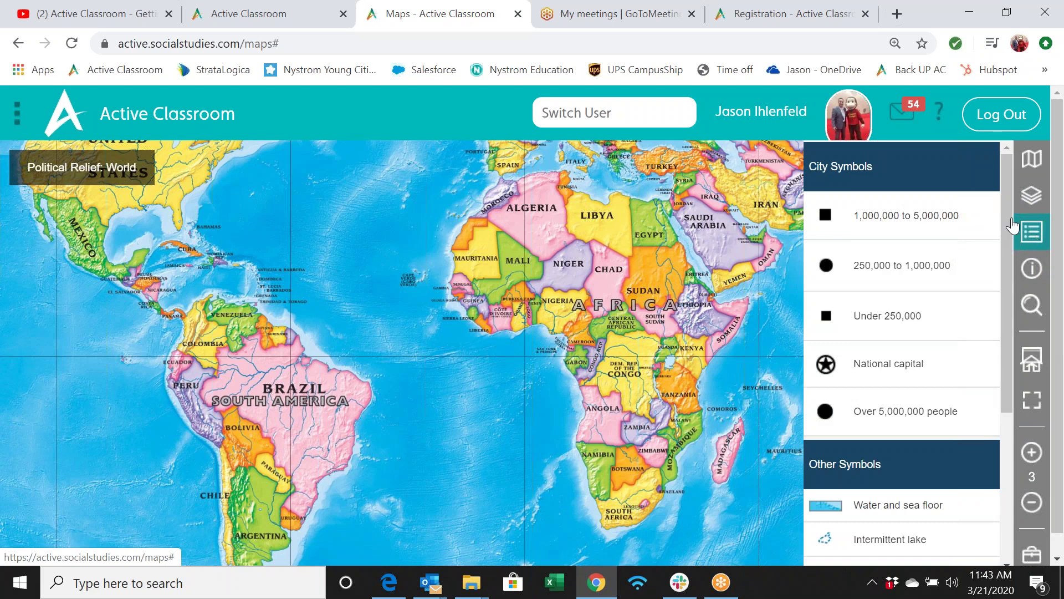
click(1034, 270)
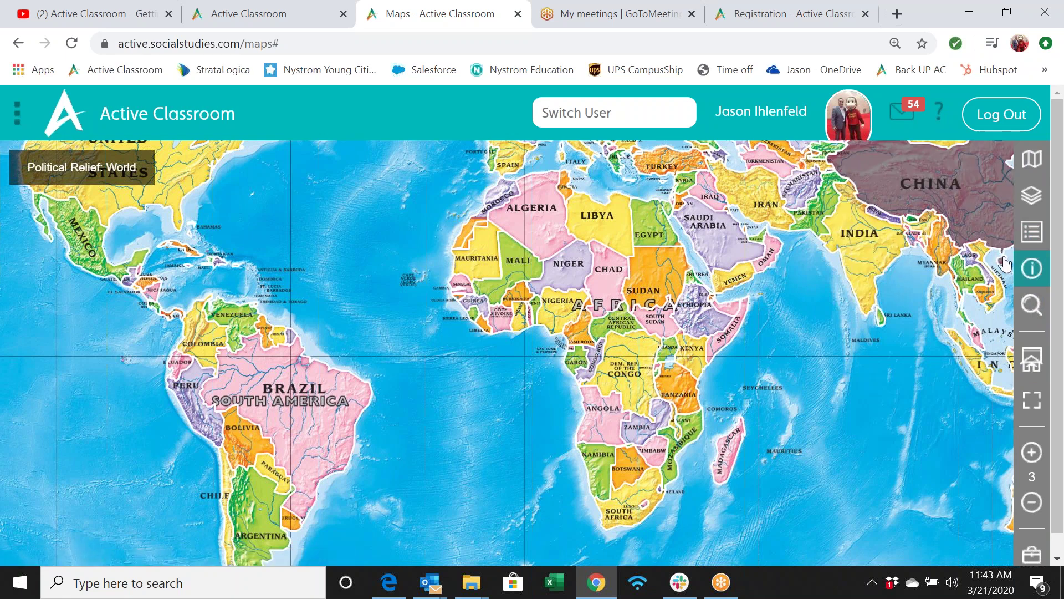
click(965, 226)
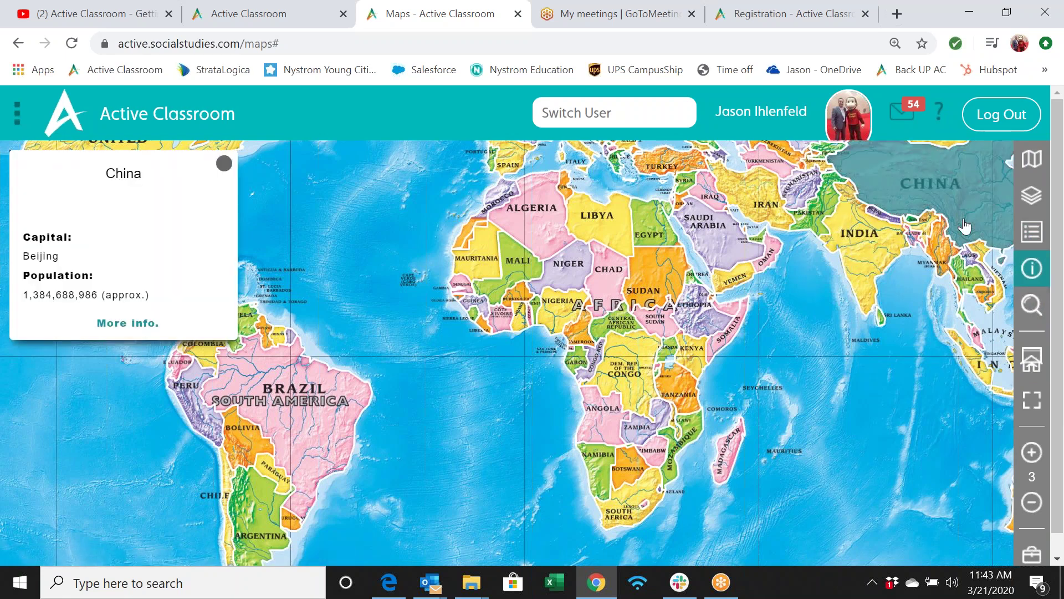
click(606, 232)
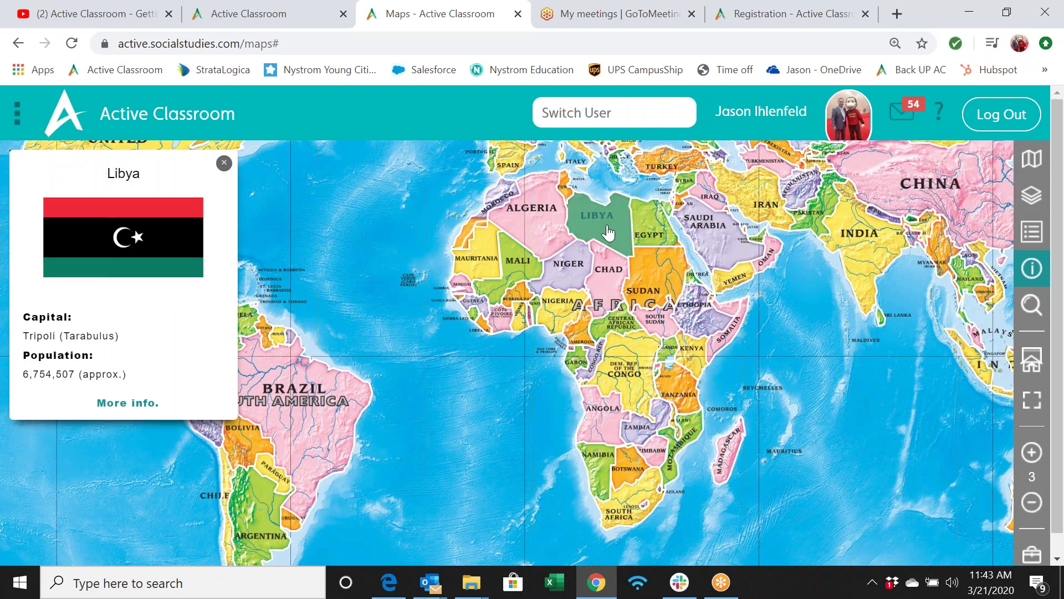
click(225, 163)
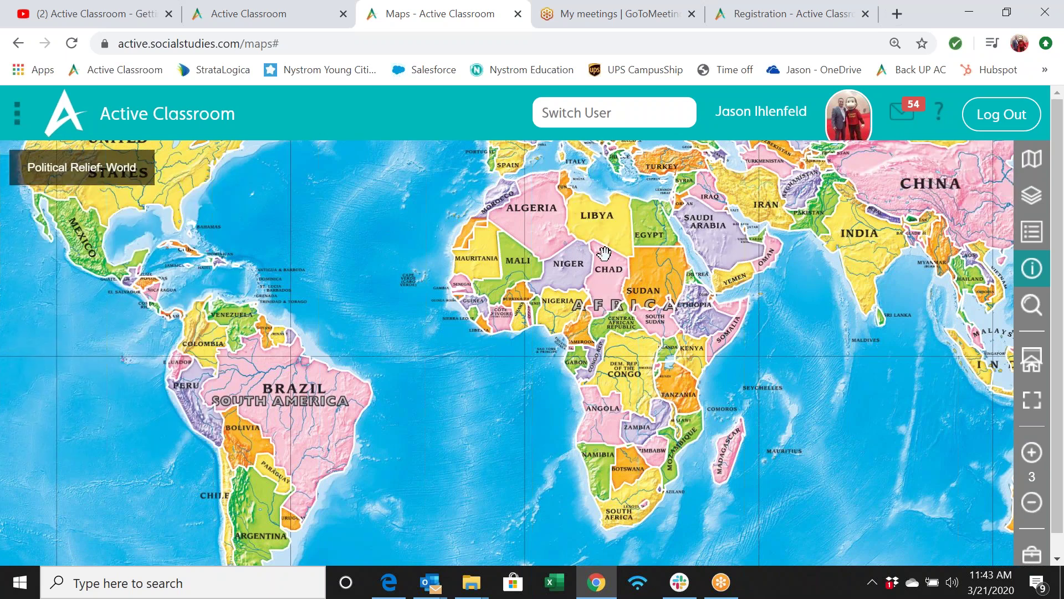
- Show the location search field and preview the world map in full screen before returning to normal view
click(1031, 304)
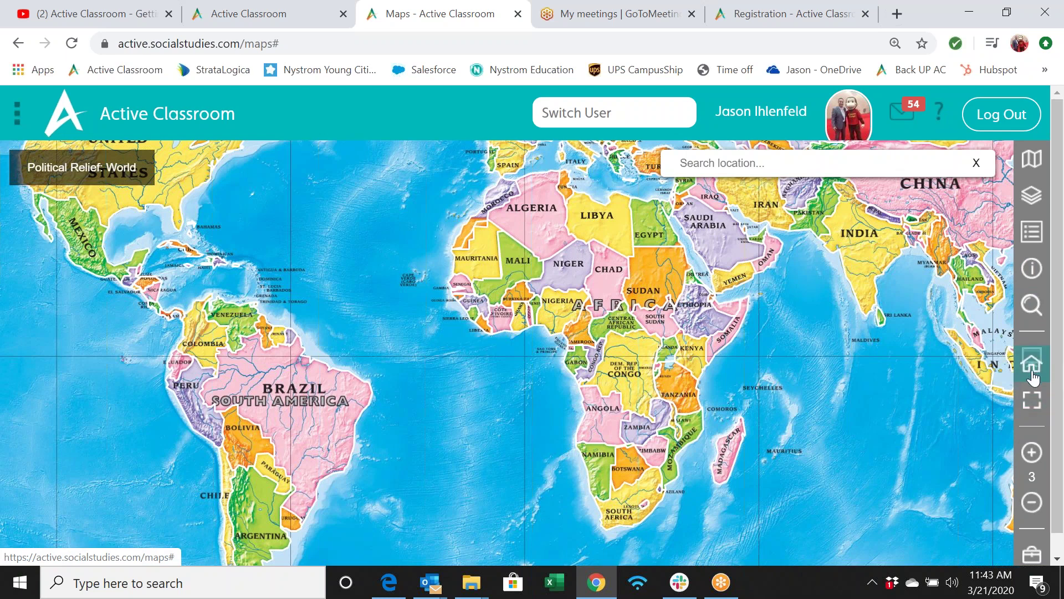
click(1033, 404)
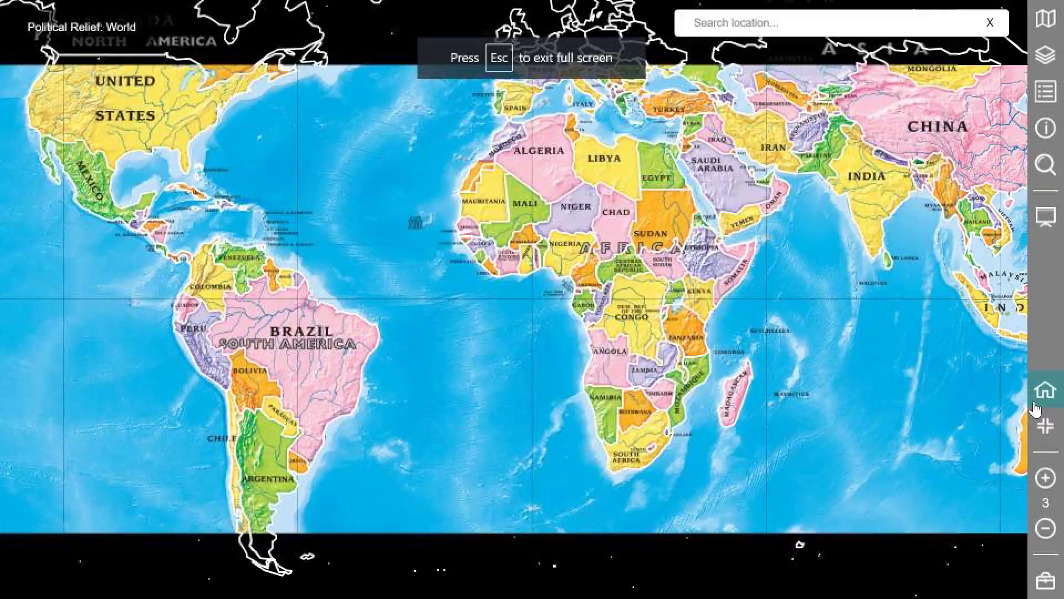
click(1048, 426)
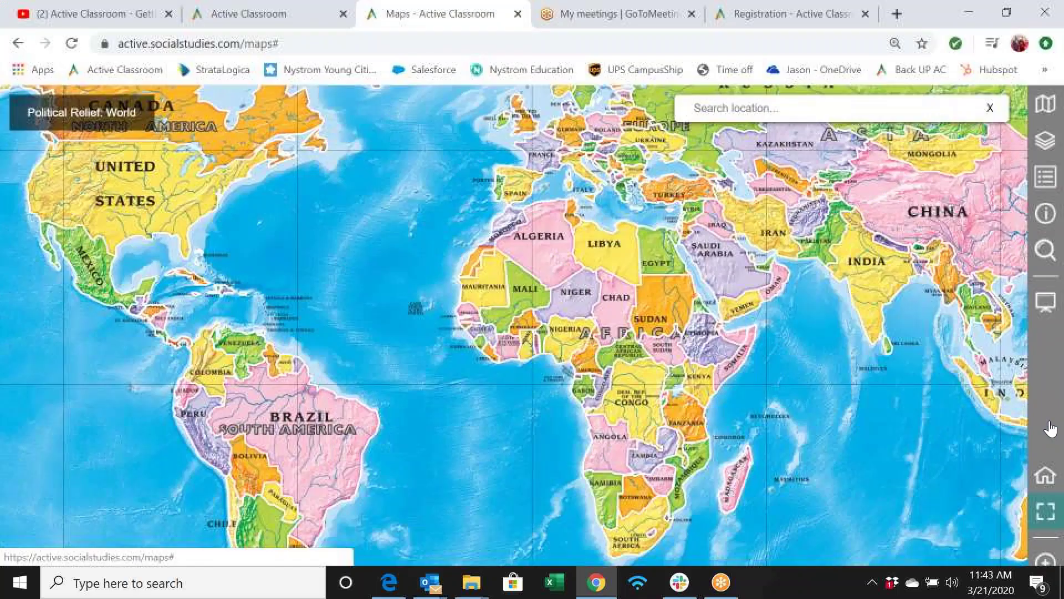
- Open the map's drawing tools and place a bull icon on Sudan
click(1034, 555)
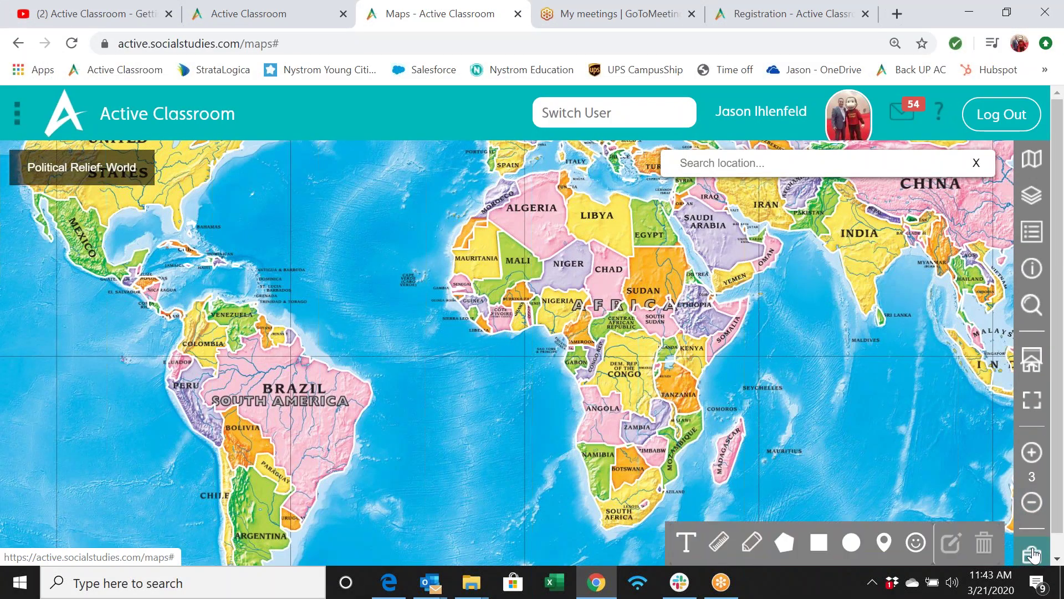
click(918, 543)
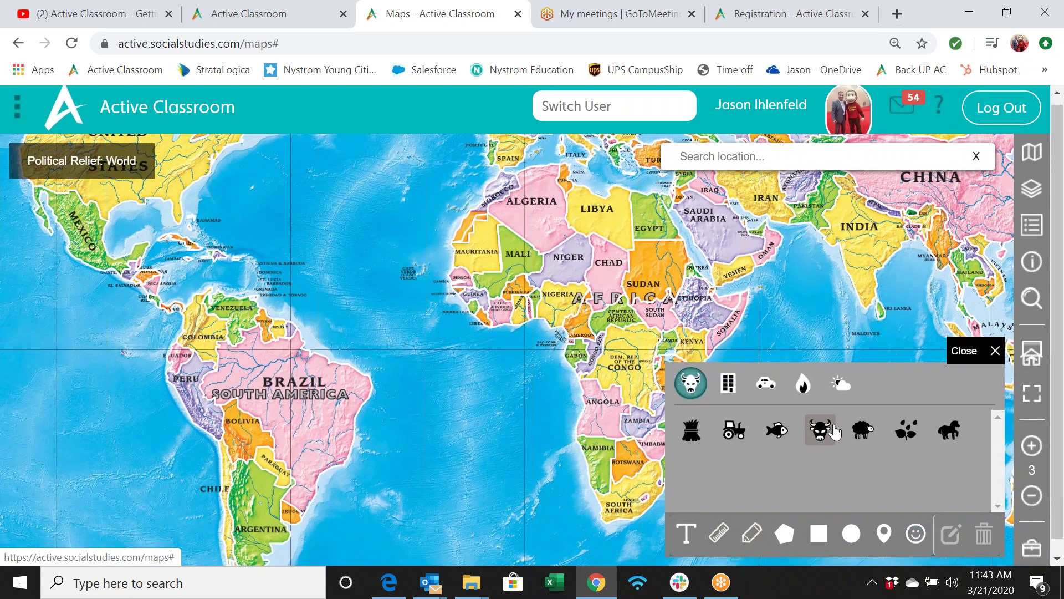
drag(820, 431, 640, 277)
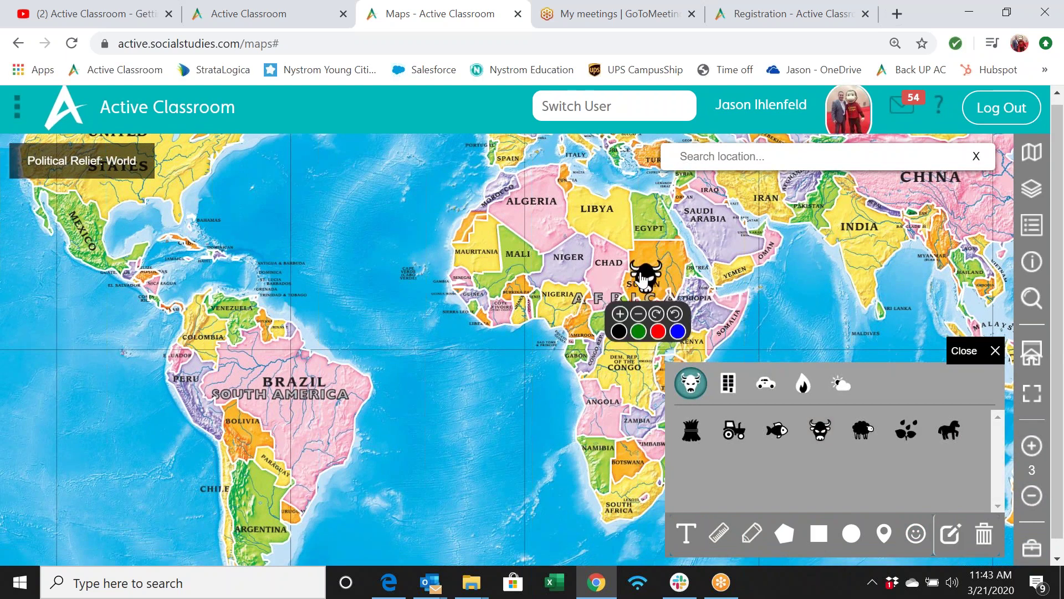
- Place a location marker on southern Algeria and dismiss its title and description form without saving
click(885, 533)
click(530, 230)
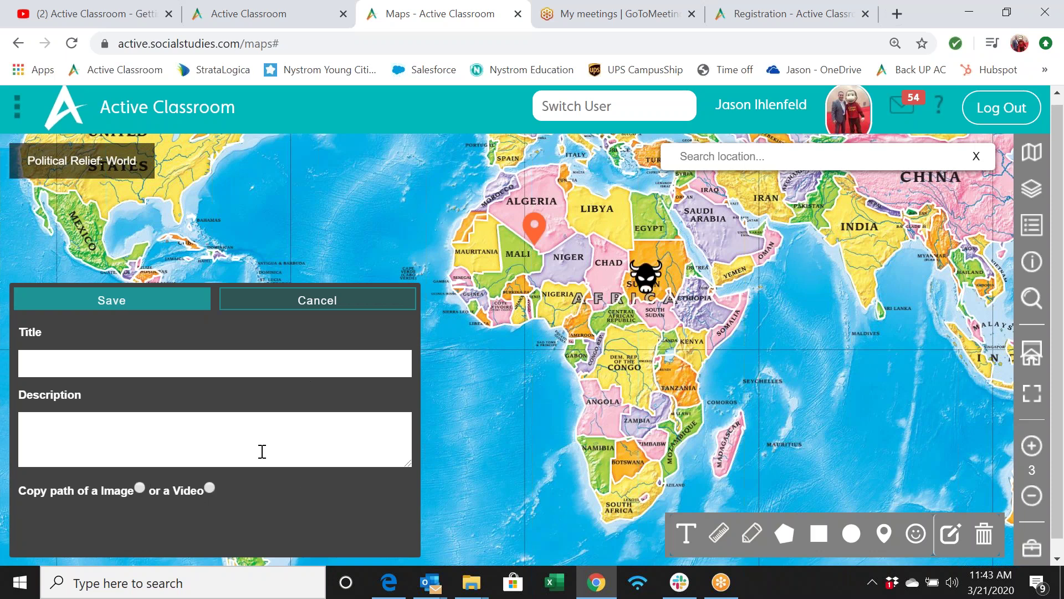
click(365, 304)
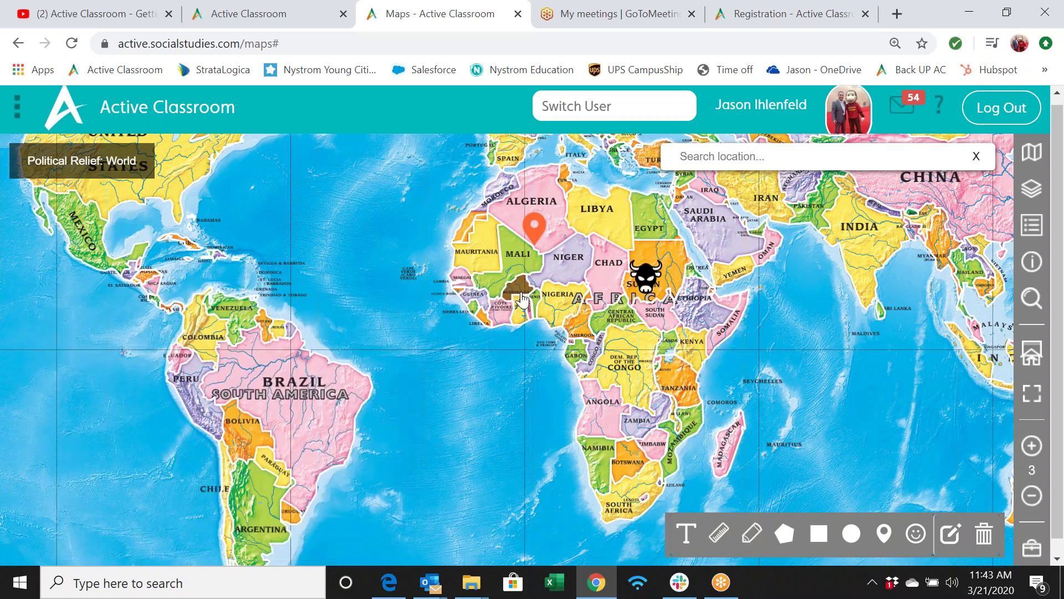
- Go to the activities library from the home page and review the Activity Type options in the advanced search
click(142, 110)
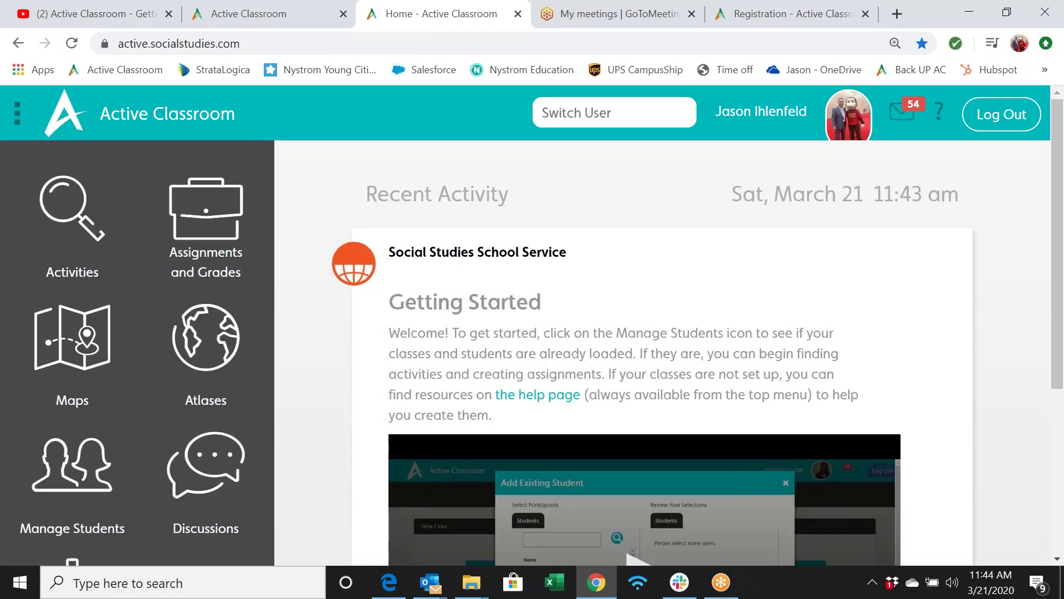
click(91, 217)
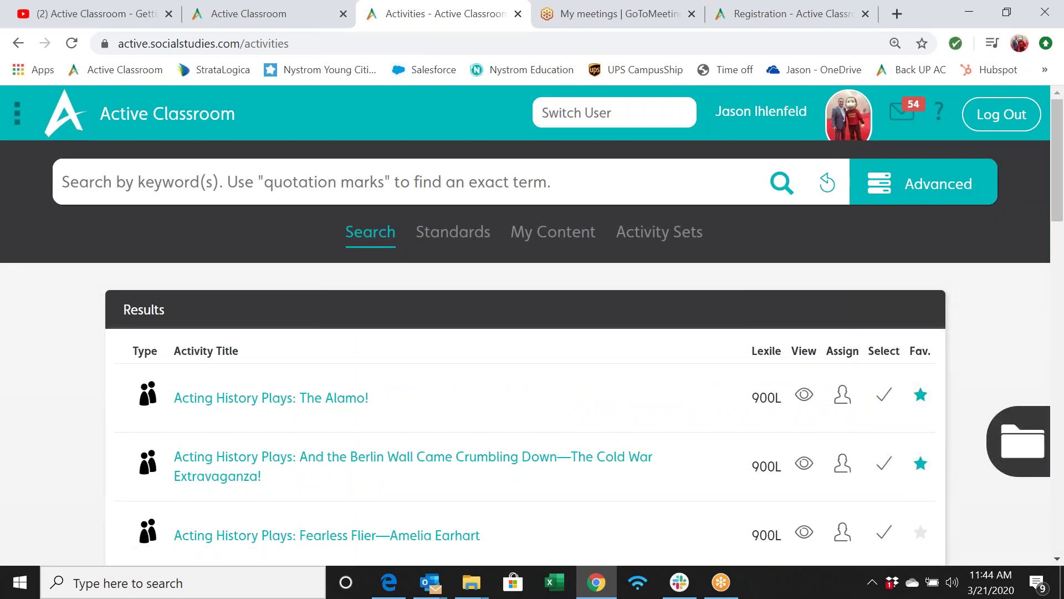
click(898, 189)
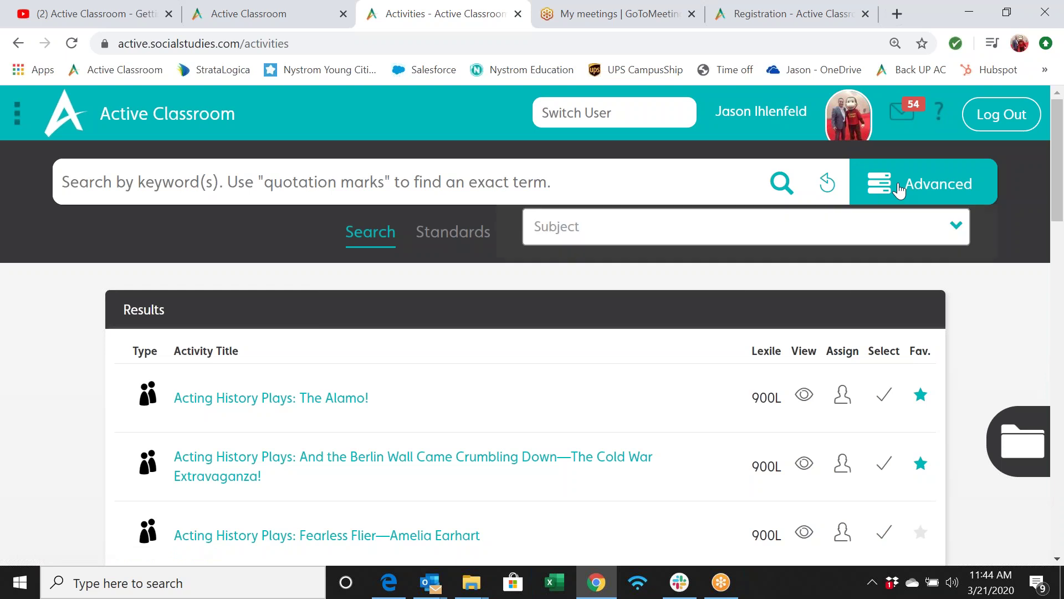
click(946, 413)
drag(1059, 204, 1059, 264)
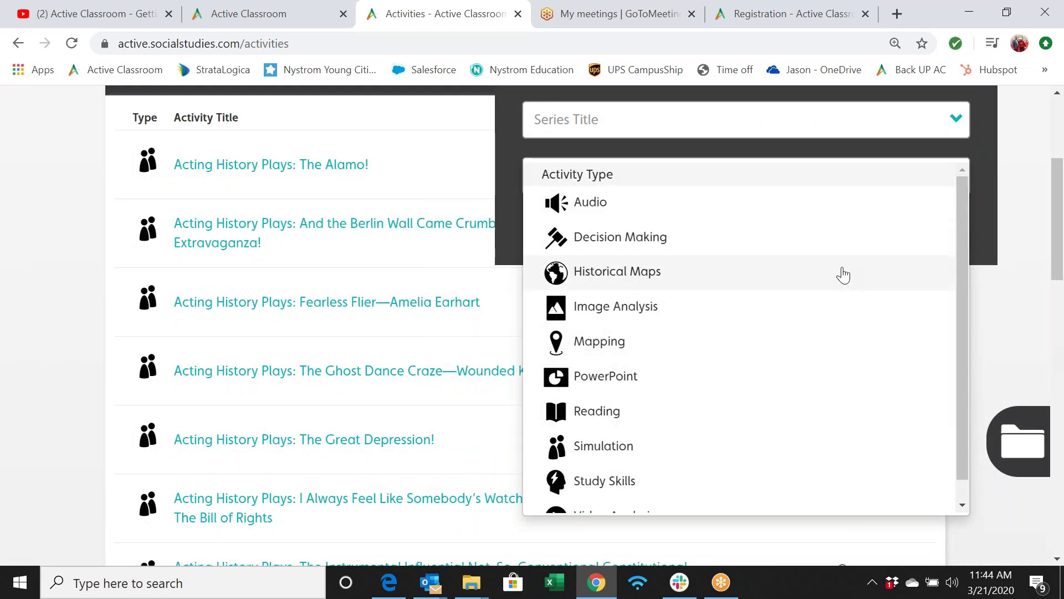
scroll(793, 353, down, 1)
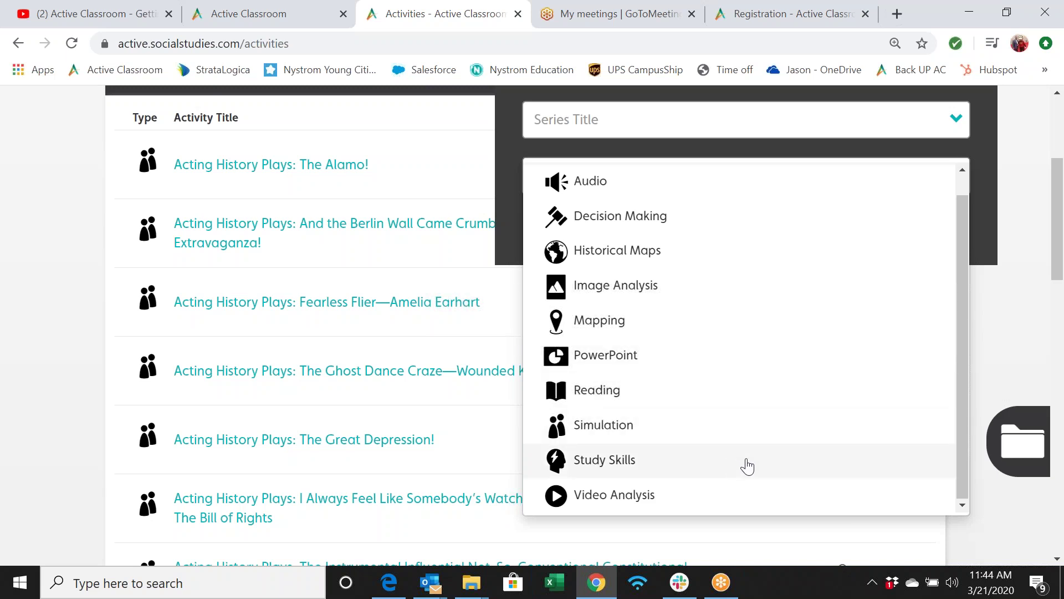
scroll(957, 374, up, 1)
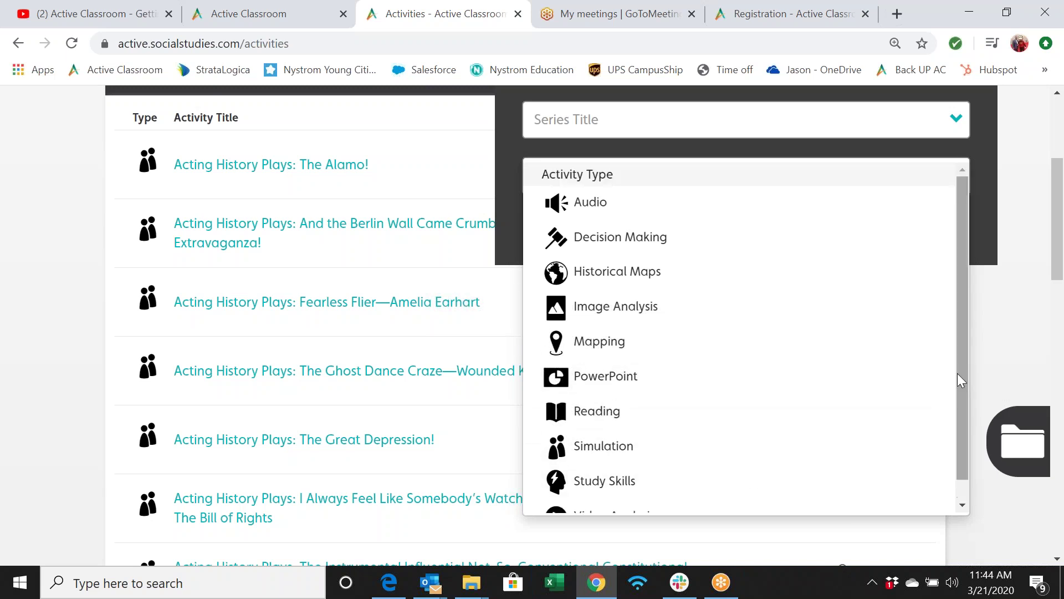
scroll(1060, 245, up, 4)
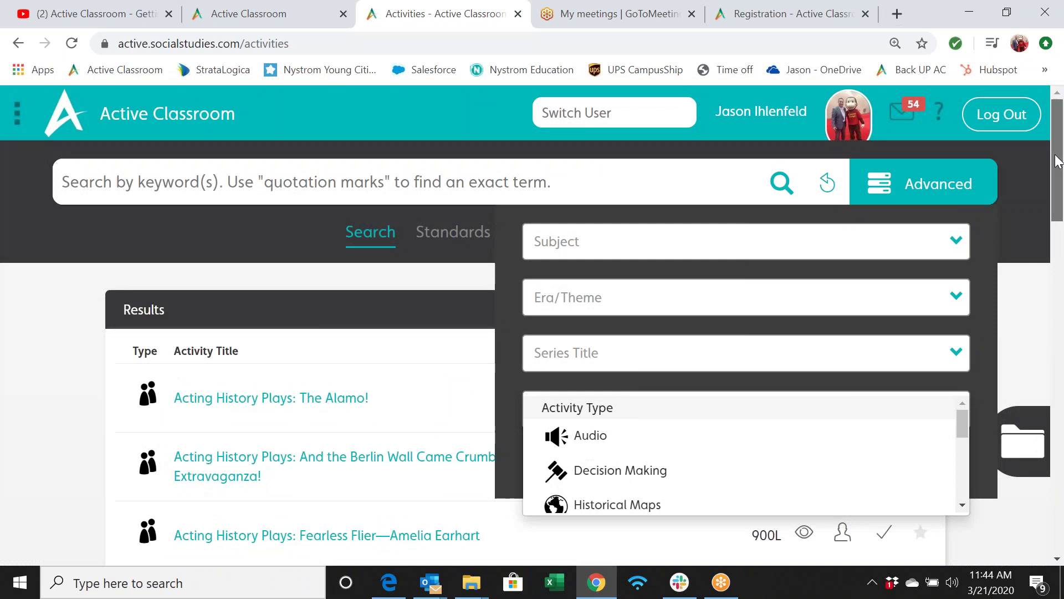
- Reopen the activities library from the home page and search it for "vietnam"
click(197, 118)
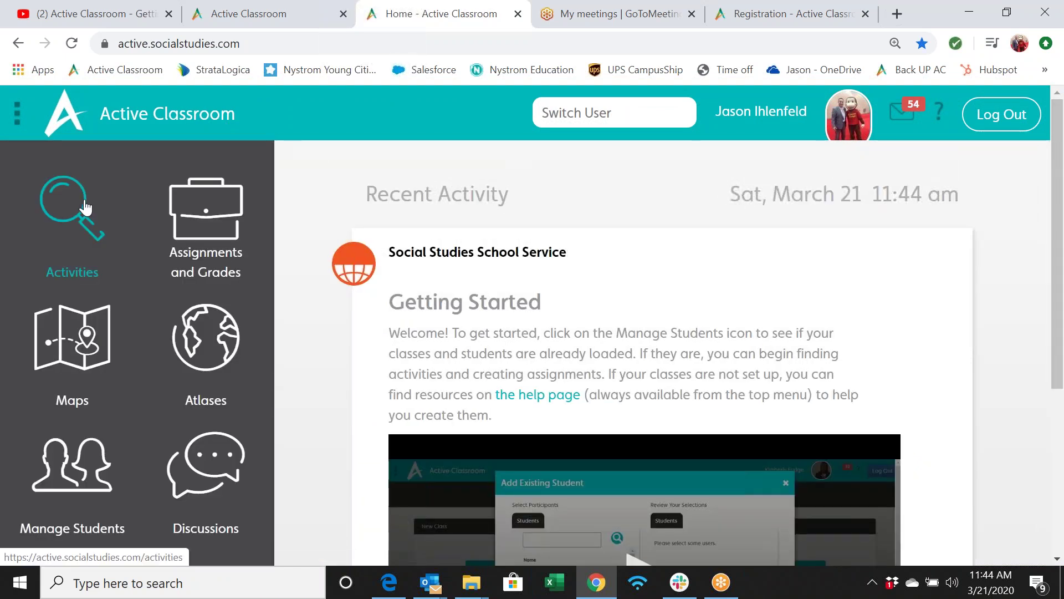
click(85, 207)
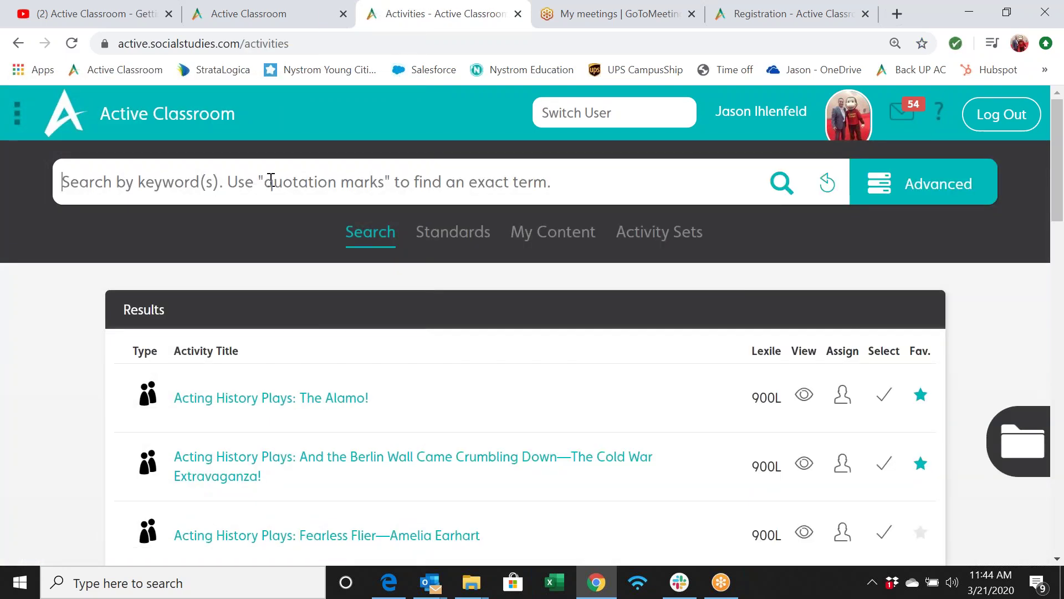
text(vietnam)
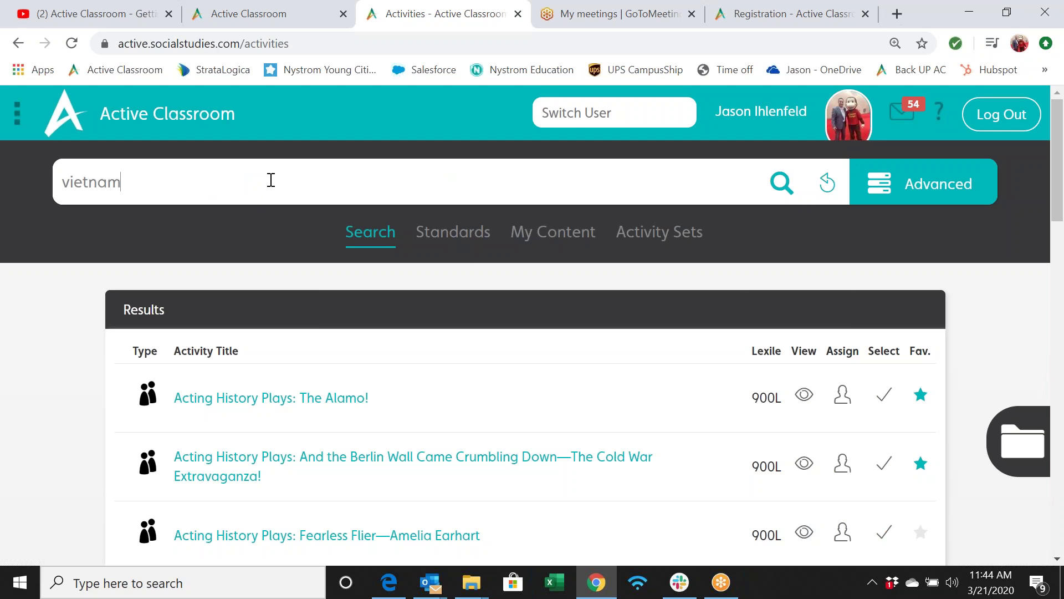
key(Return)
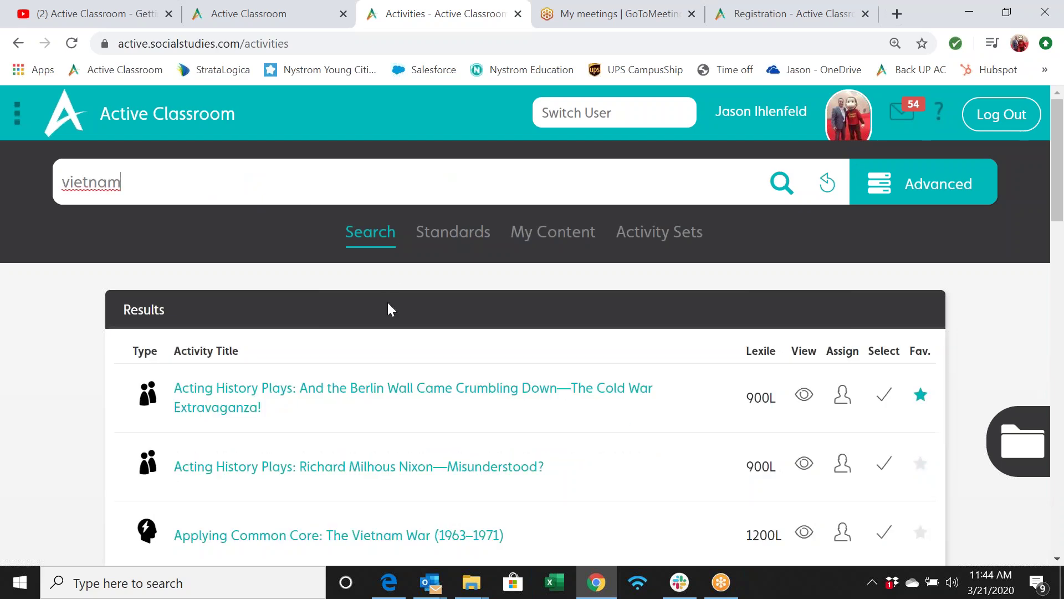
- Find the Atlas of U.S. History (Level I) activity "The Vietnam War Ends an Era" in the results and view it
scroll(388, 304, down, 4)
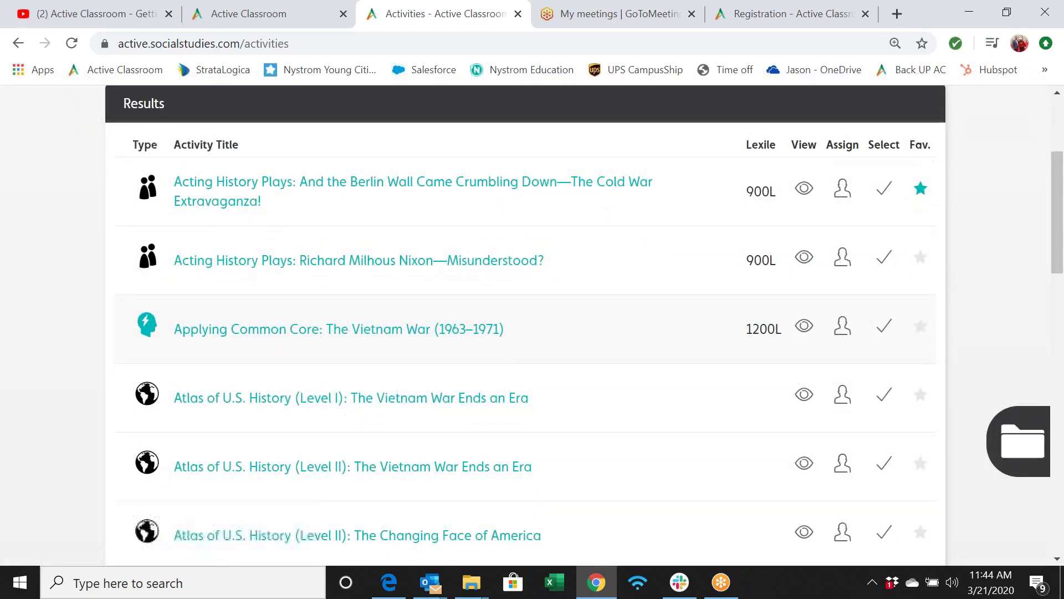
scroll(637, 272, down, 1)
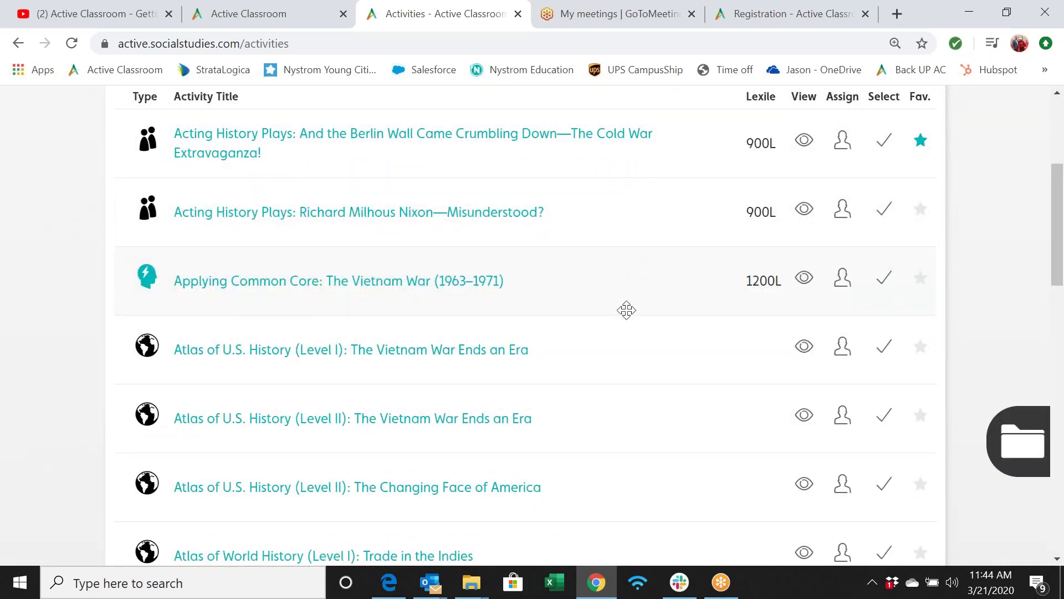
scroll(626, 309, down, 3)
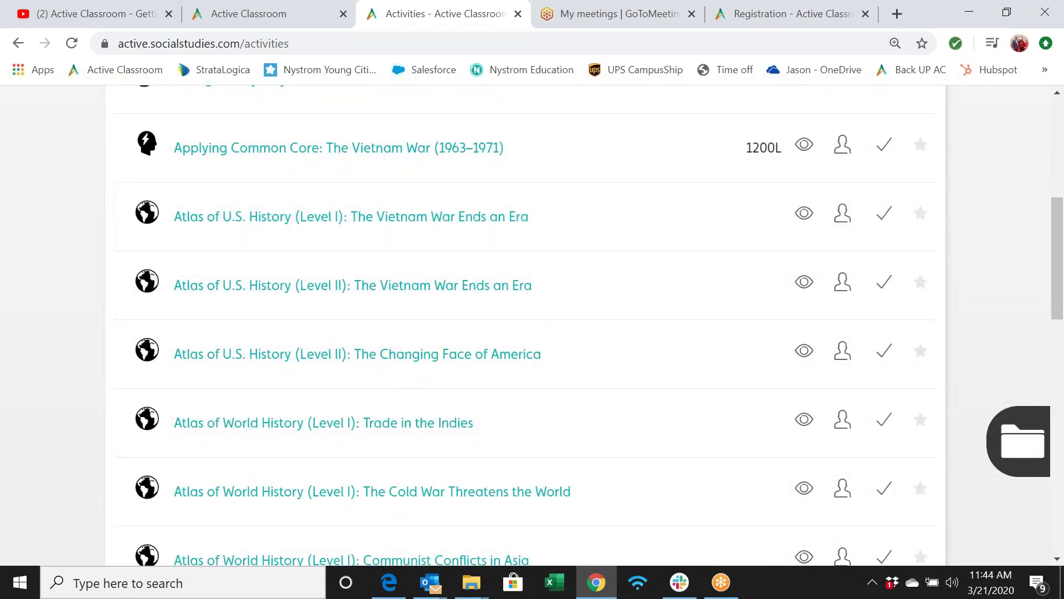
click(804, 213)
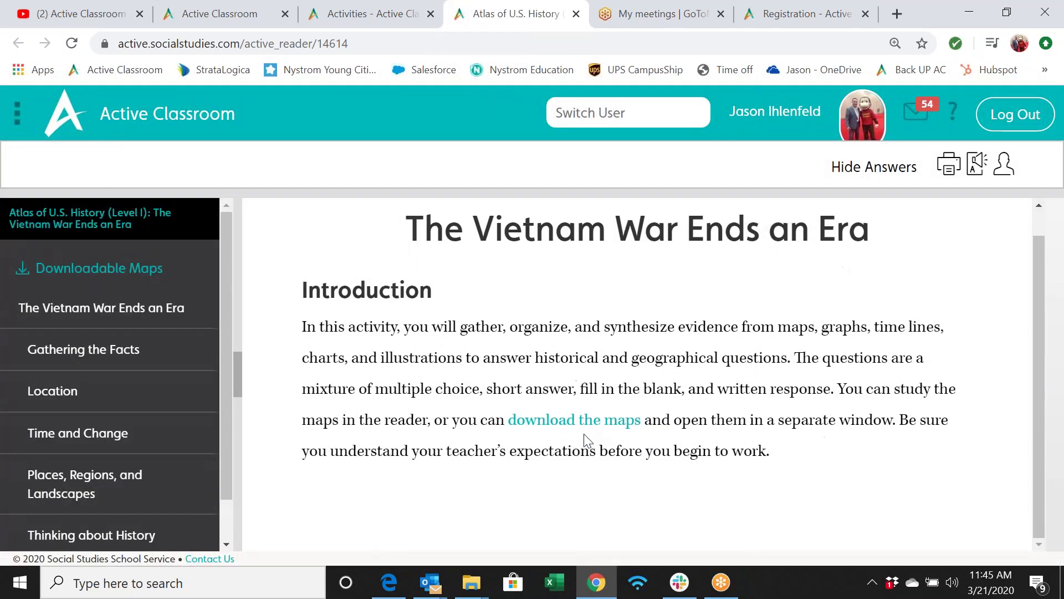
- Review the activity's Gathering the Facts section, including its Vietnam map and sentence-completion questions with answers
click(168, 353)
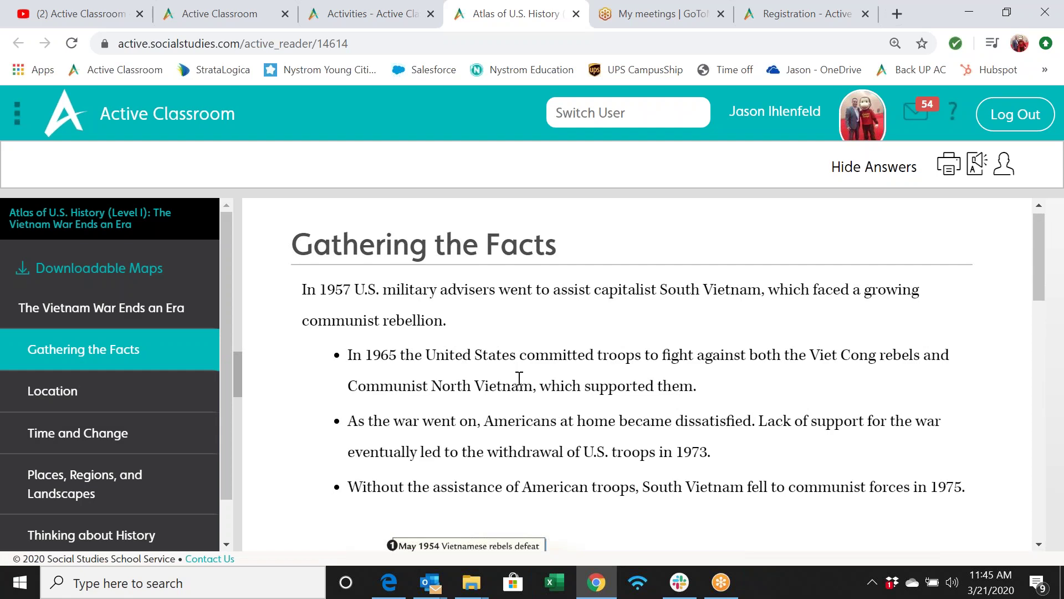
scroll(520, 378, down, 5)
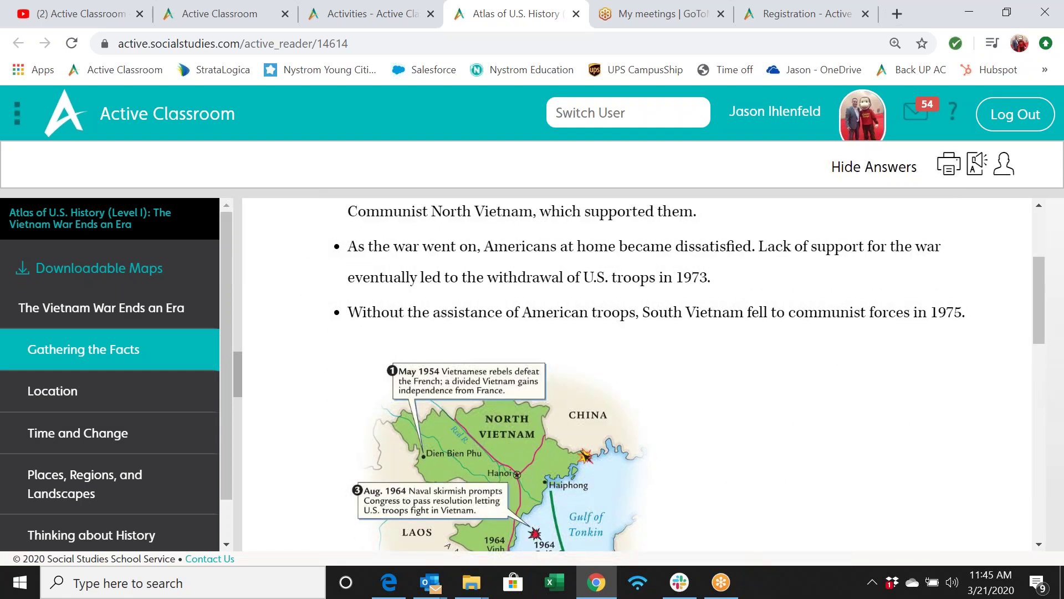
scroll(638, 374, down, 15)
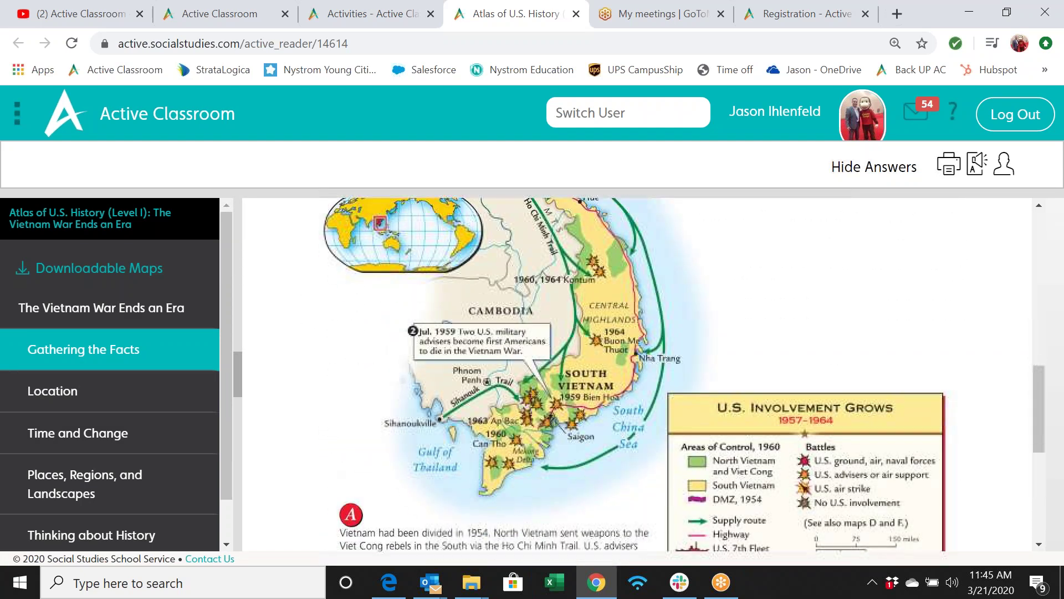
scroll(660, 307, up, 1)
scroll(660, 306, down, 1)
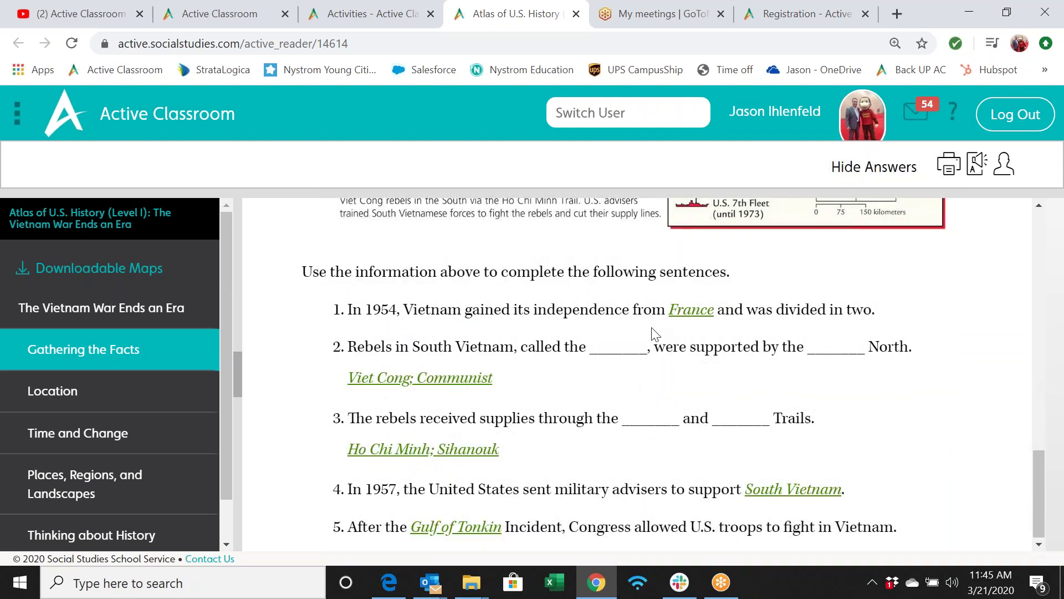
scroll(557, 370, up, 8)
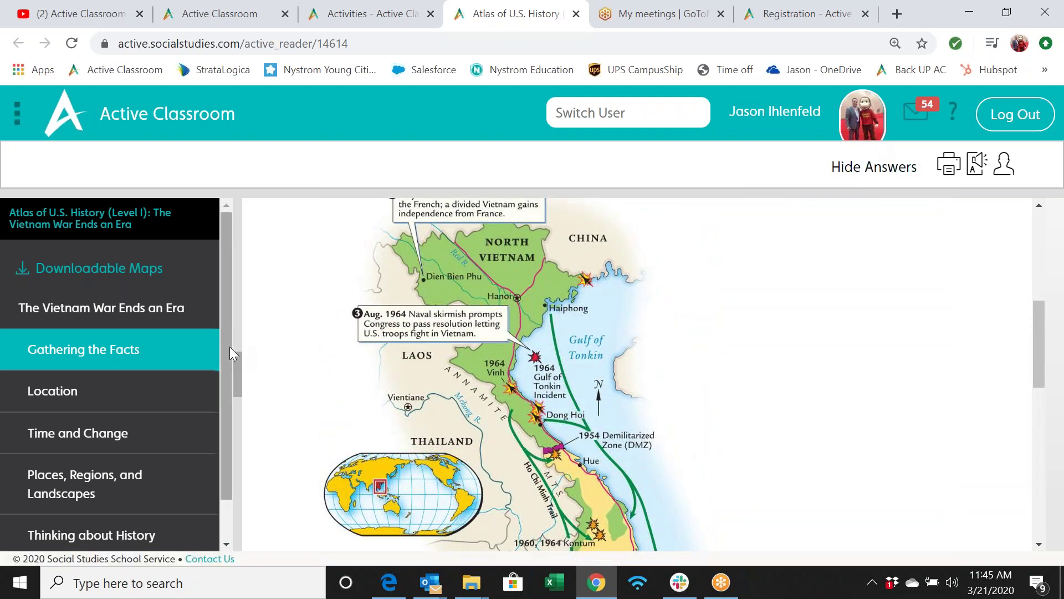
- Look through the Location section's second map and the Time and Change and Places, Regions, and Landscapes sections
drag(224, 347, 228, 397)
click(174, 357)
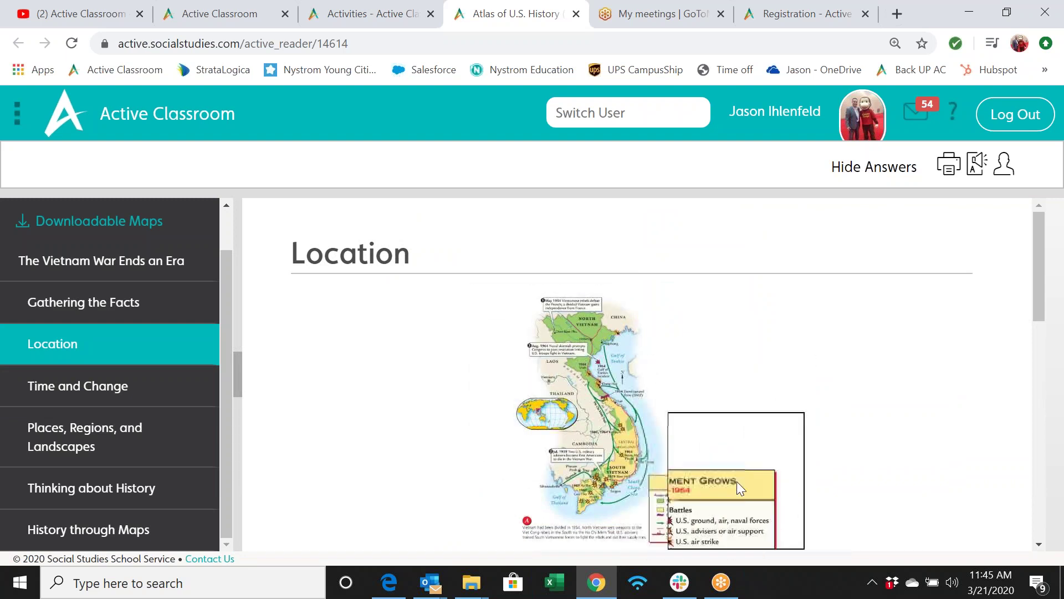
scroll(840, 438, down, 2)
click(598, 441)
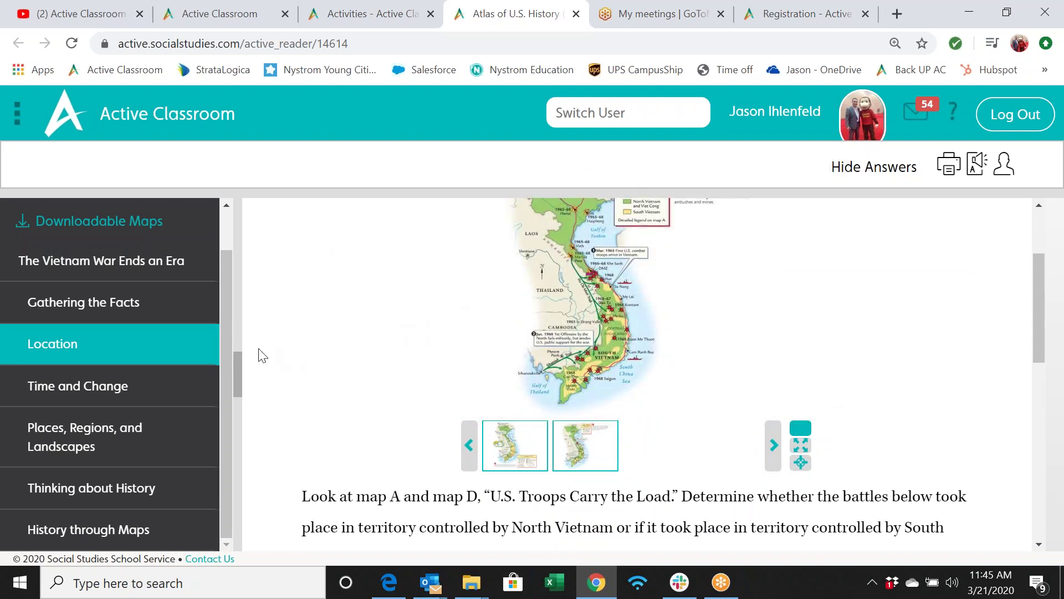
click(195, 392)
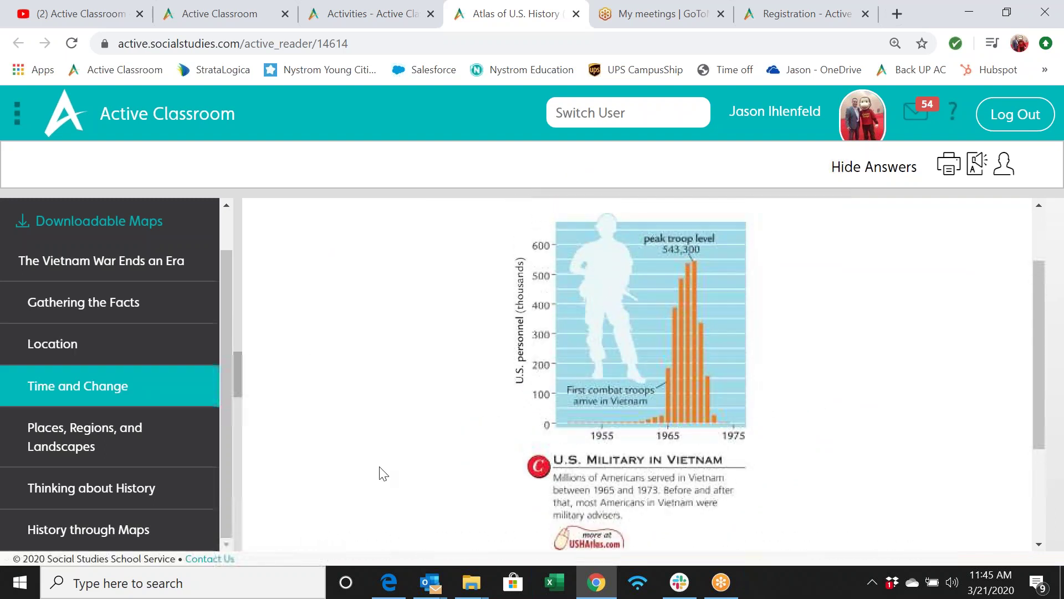
click(118, 442)
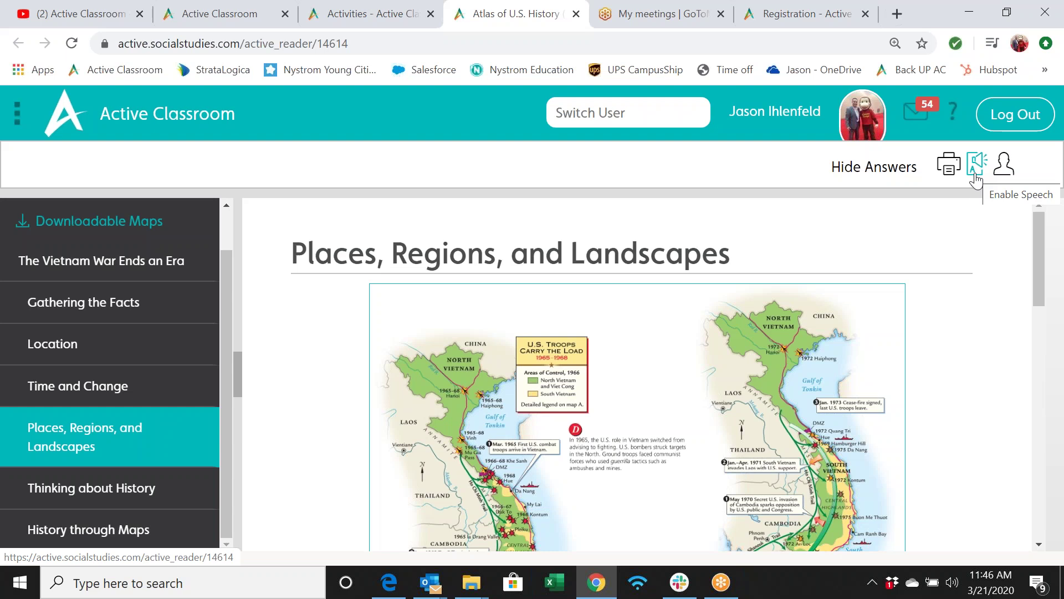
- Start a new assignment from this activity and show the available options for displaying grades
click(1006, 171)
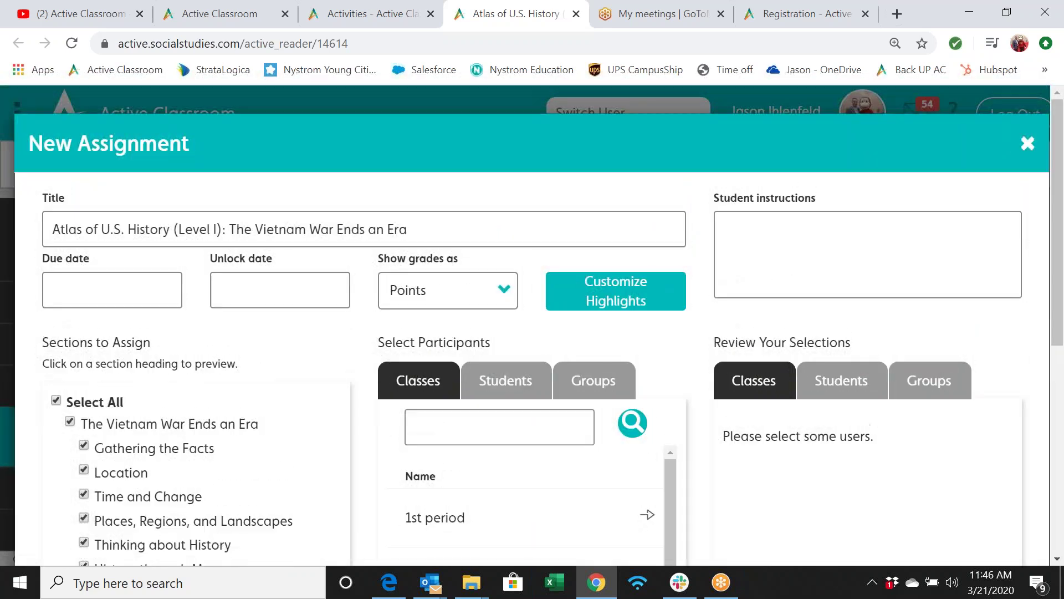
scroll(772, 264, down, 2)
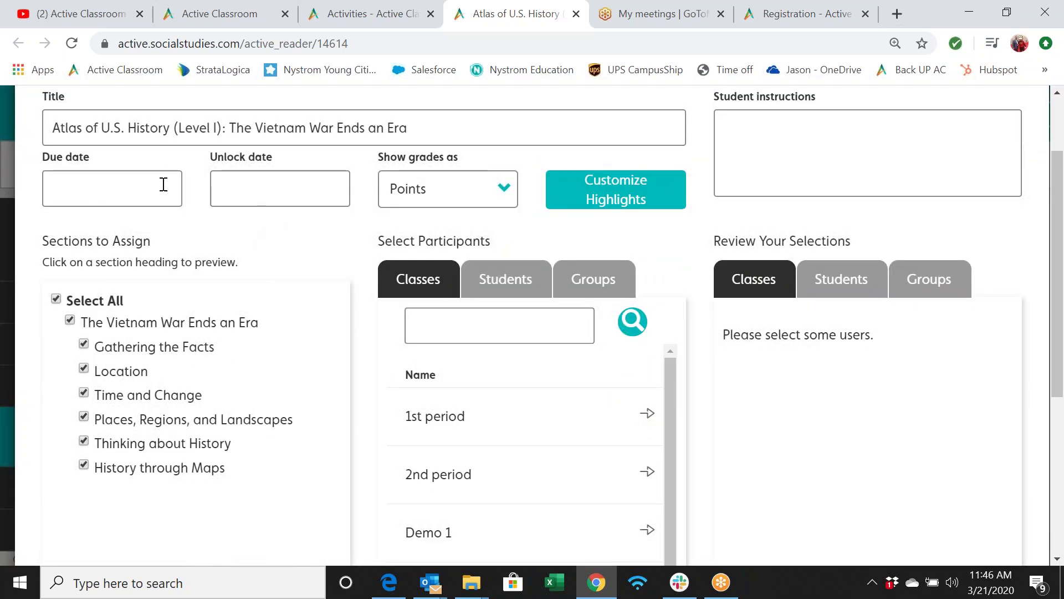
click(486, 201)
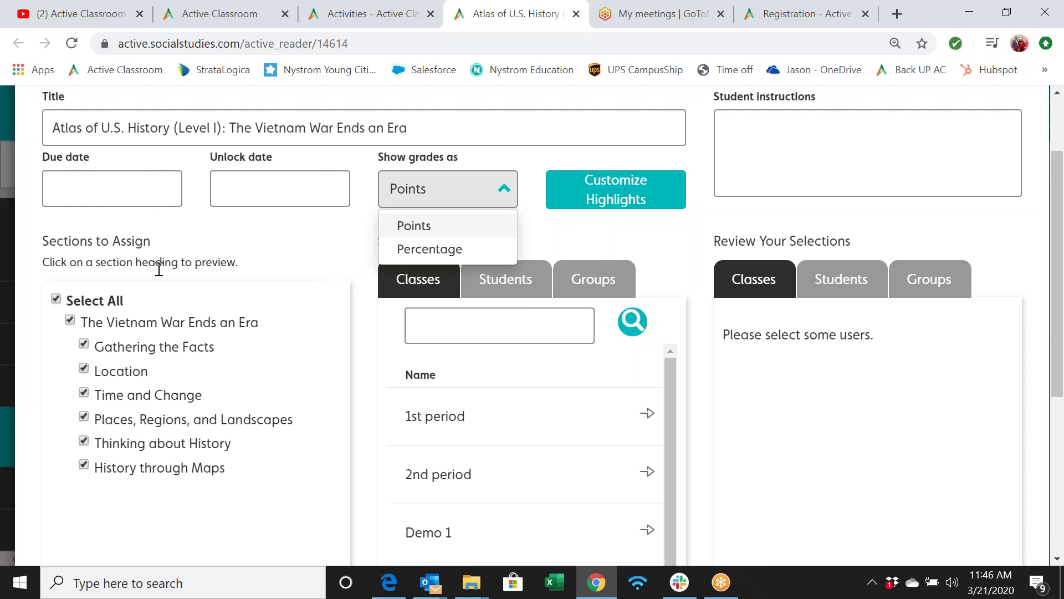
- Limit the assigned sections to Location, Time and Change, and Places, Regions, and Landscapes, and preview the last of these
click(57, 300)
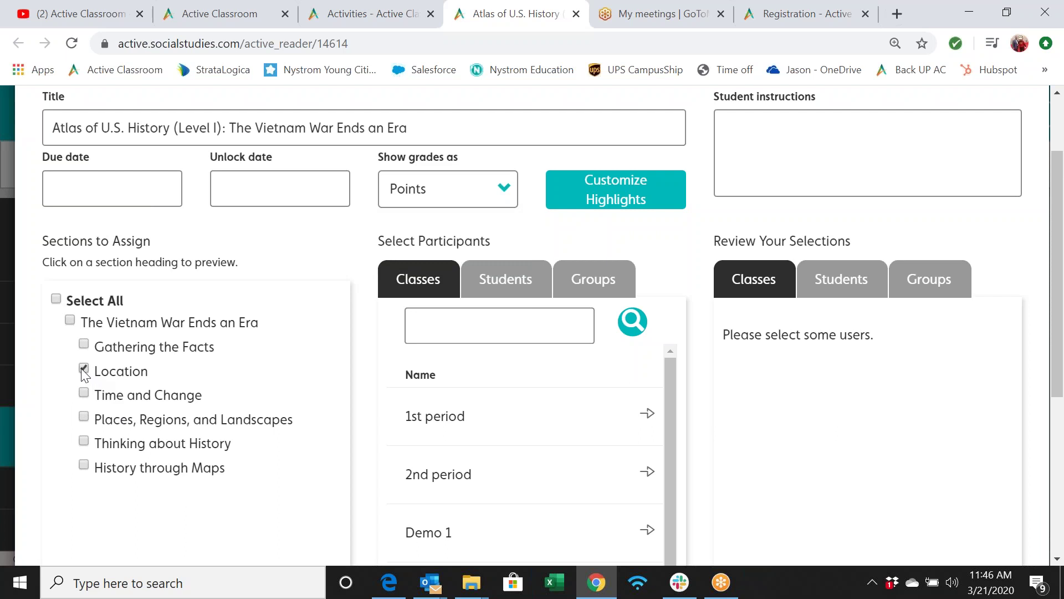
click(86, 420)
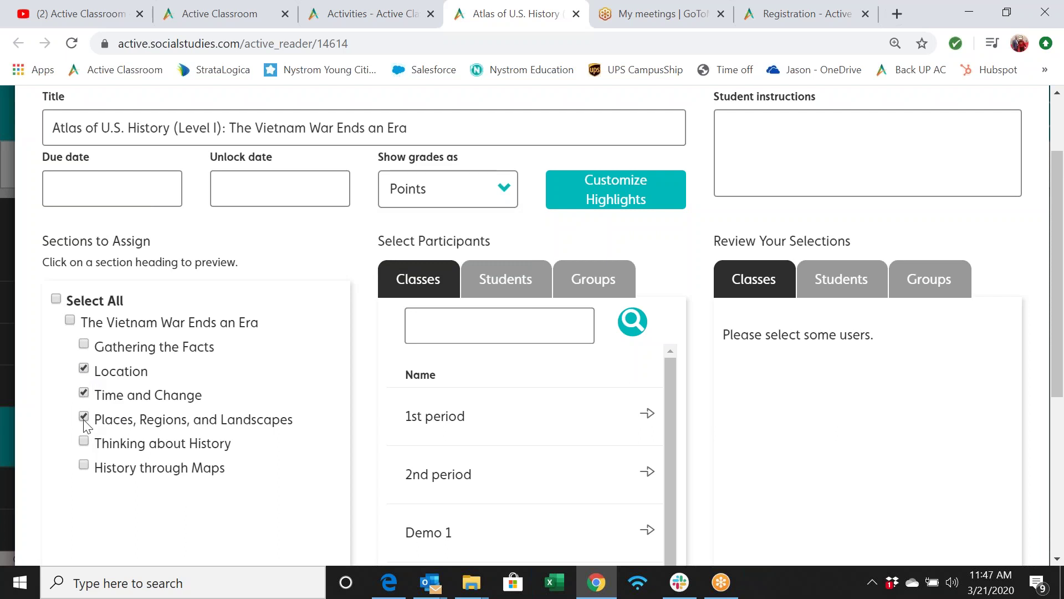
click(174, 426)
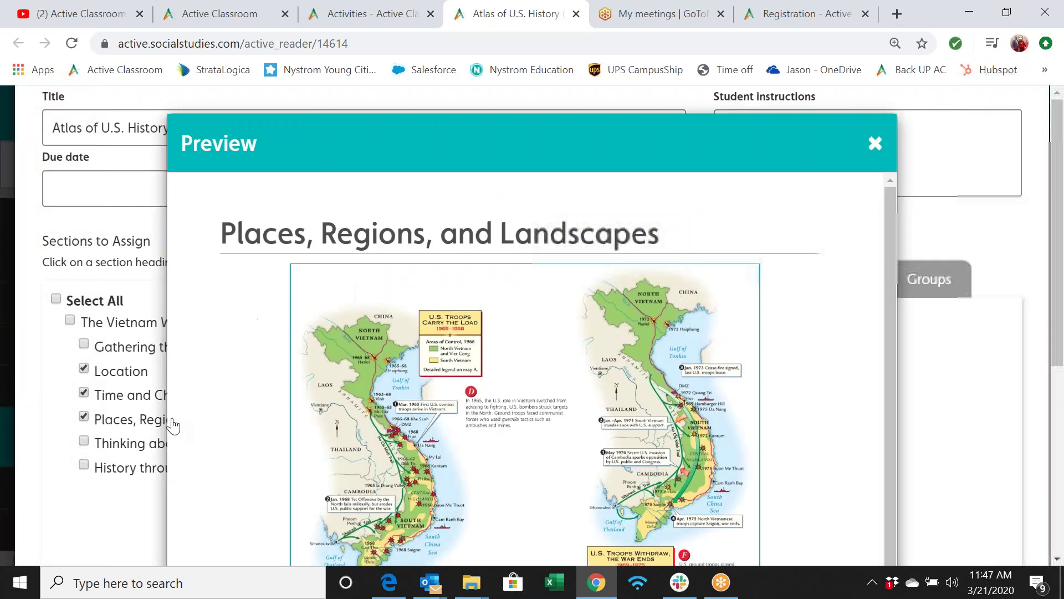
click(876, 143)
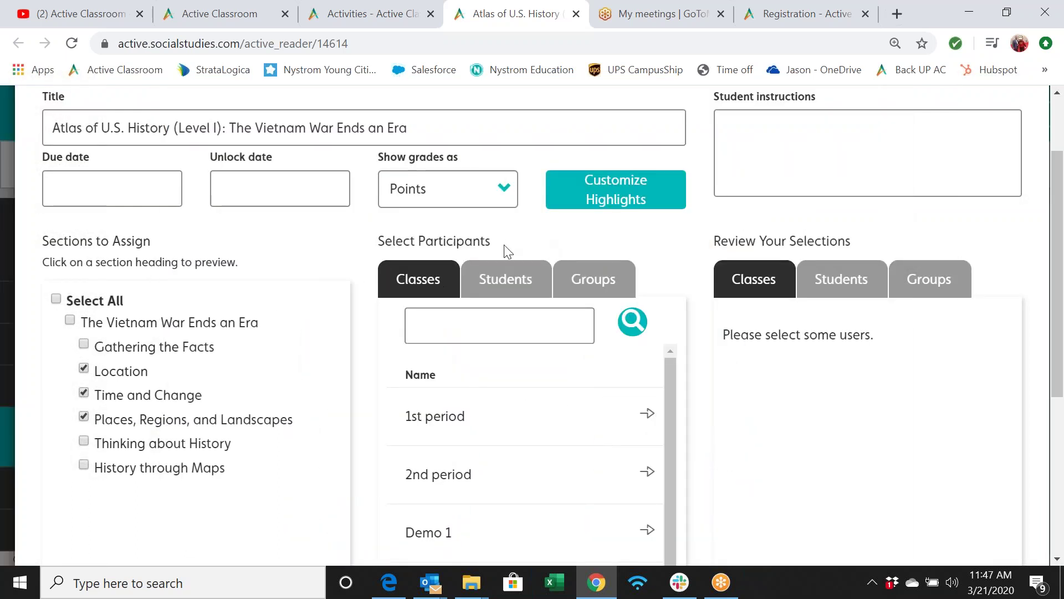
- Assign the activity to the 1st period class and define a custom highlight labelled "advantages of norht" in the Option 1 color
click(648, 413)
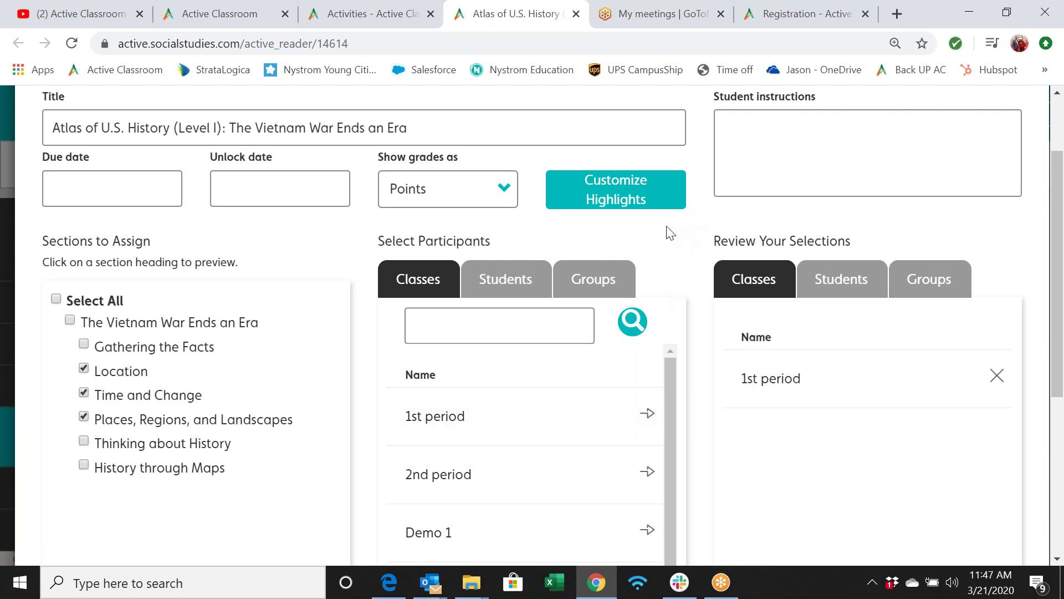
click(623, 179)
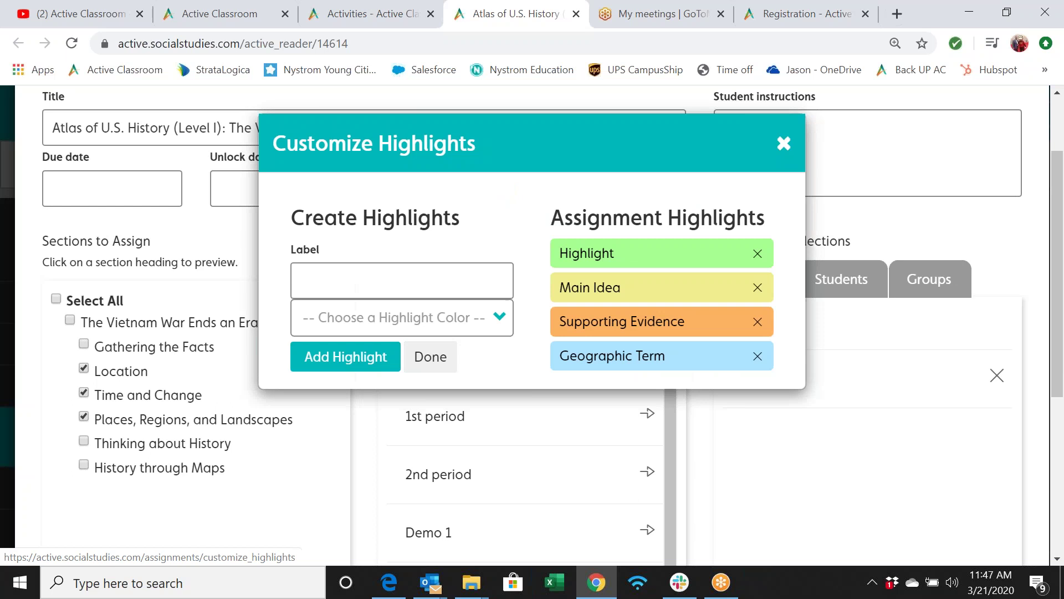
click(402, 278)
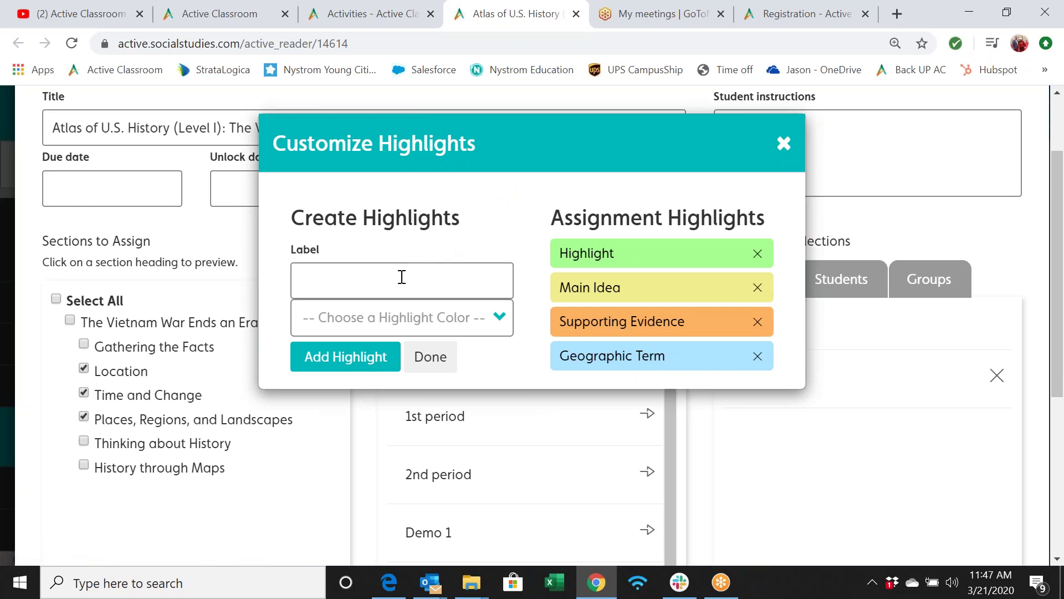
text(advantages of )
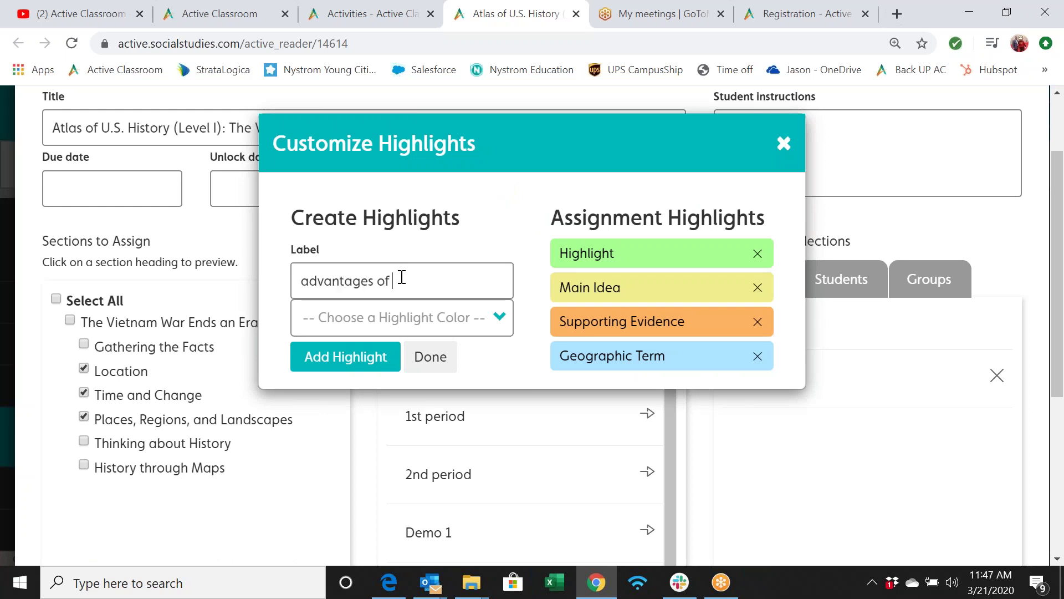
text(north)
key(BackSpace)
key(BackSpace)
key(BackSpace)
text(rht)
click(482, 321)
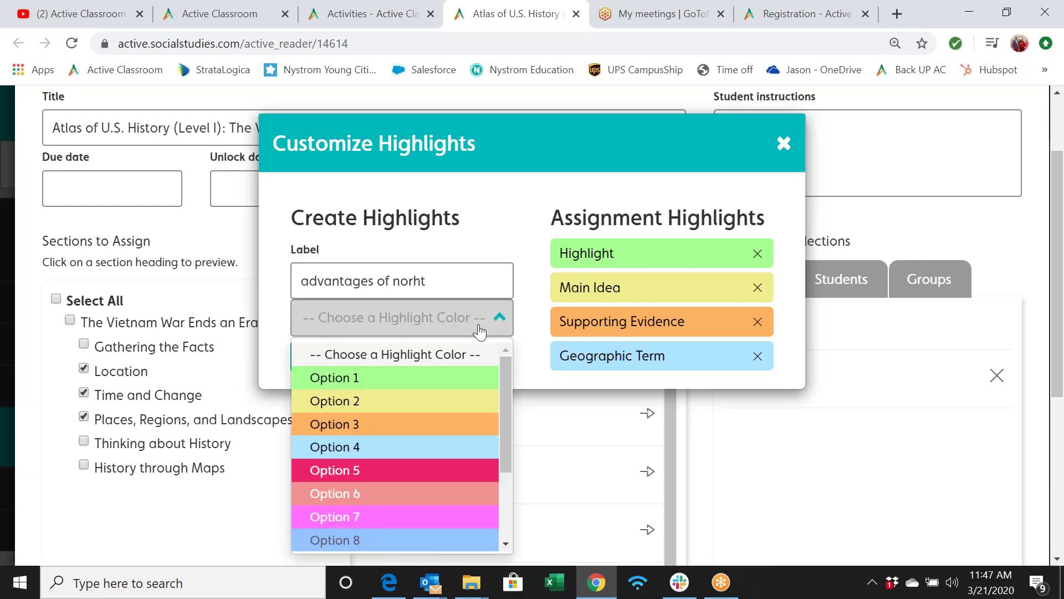
click(433, 382)
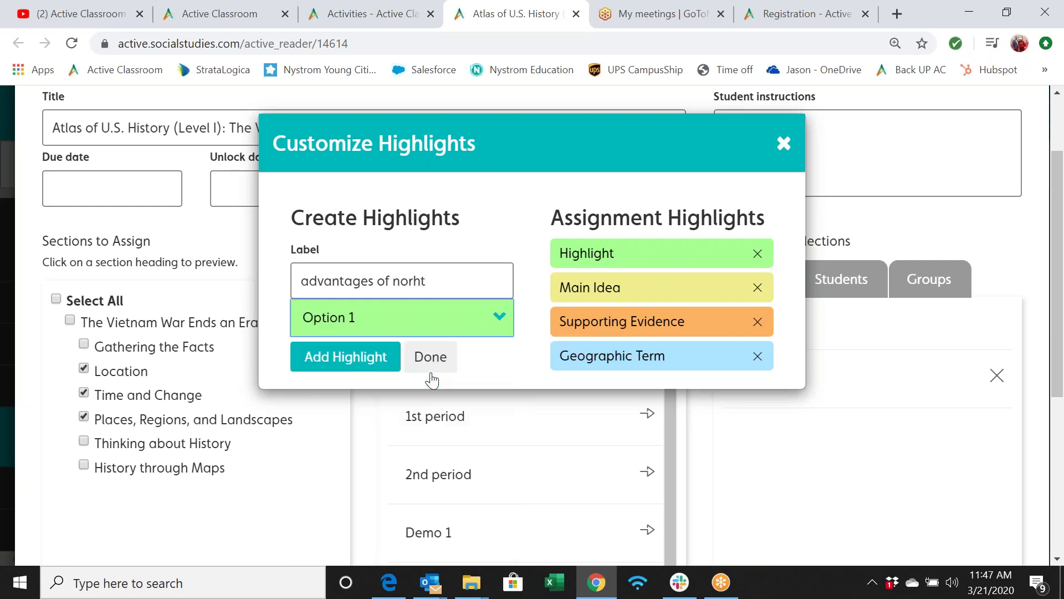
- Replace the assignment's default green Highlight label with the newly defined custom highlight and close the highlight settings
click(757, 253)
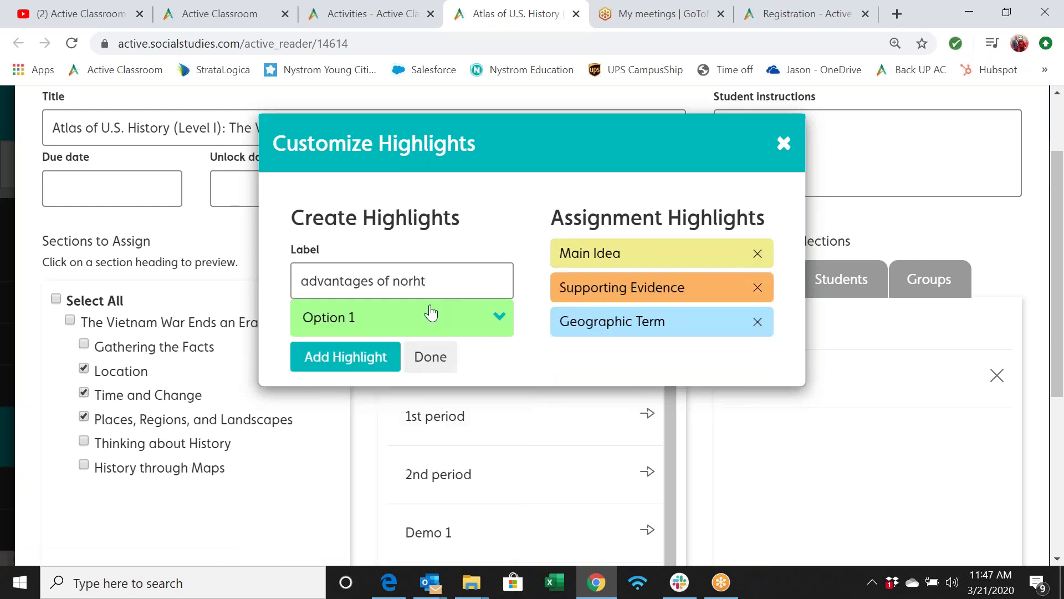
click(382, 354)
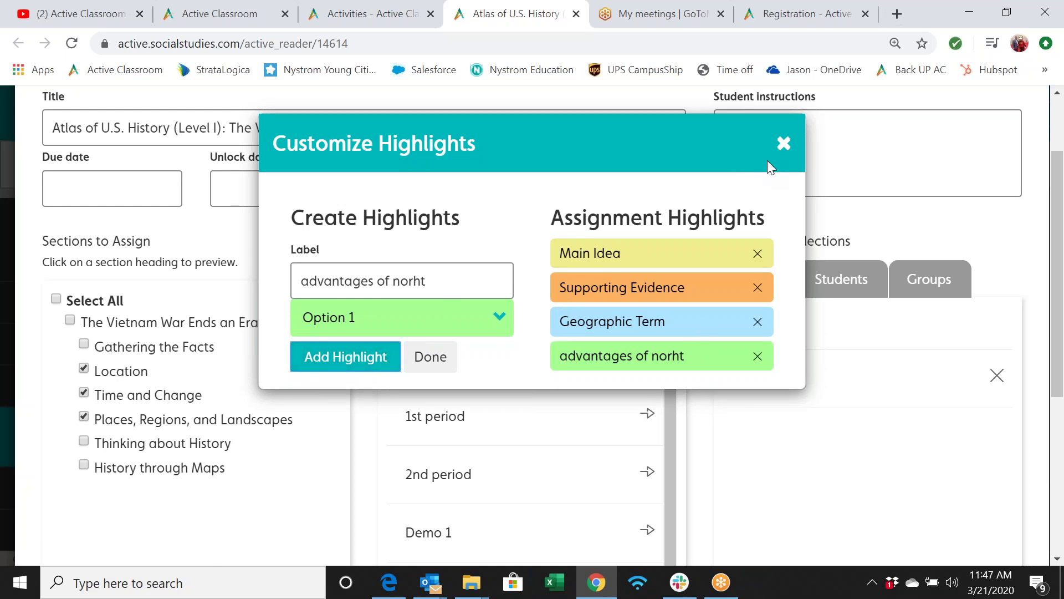
click(783, 146)
- Save the Vietnam War assignment
scroll(643, 255, down, 10)
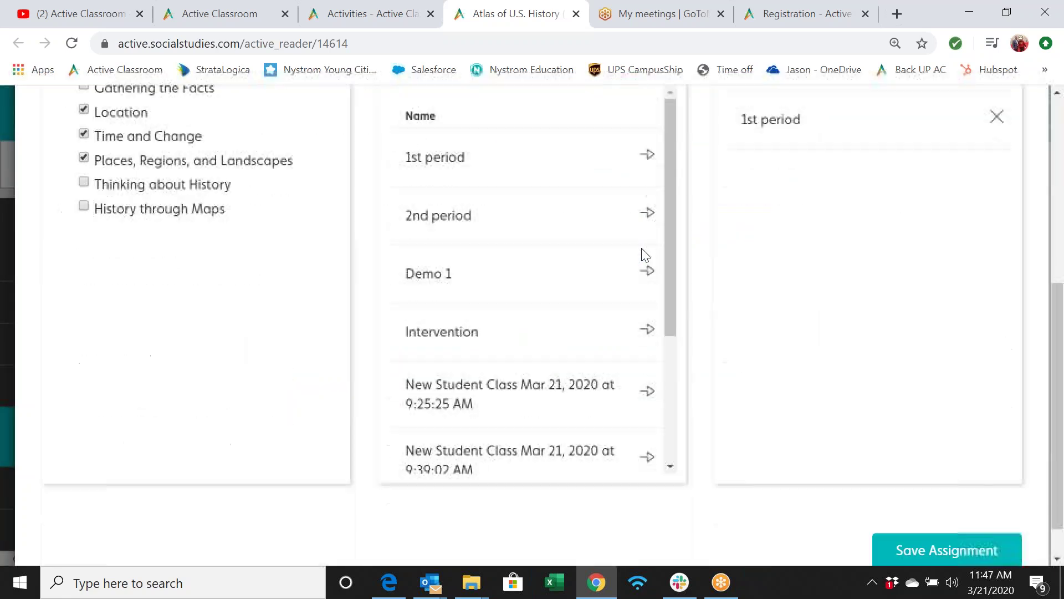
scroll(642, 254, up, 10)
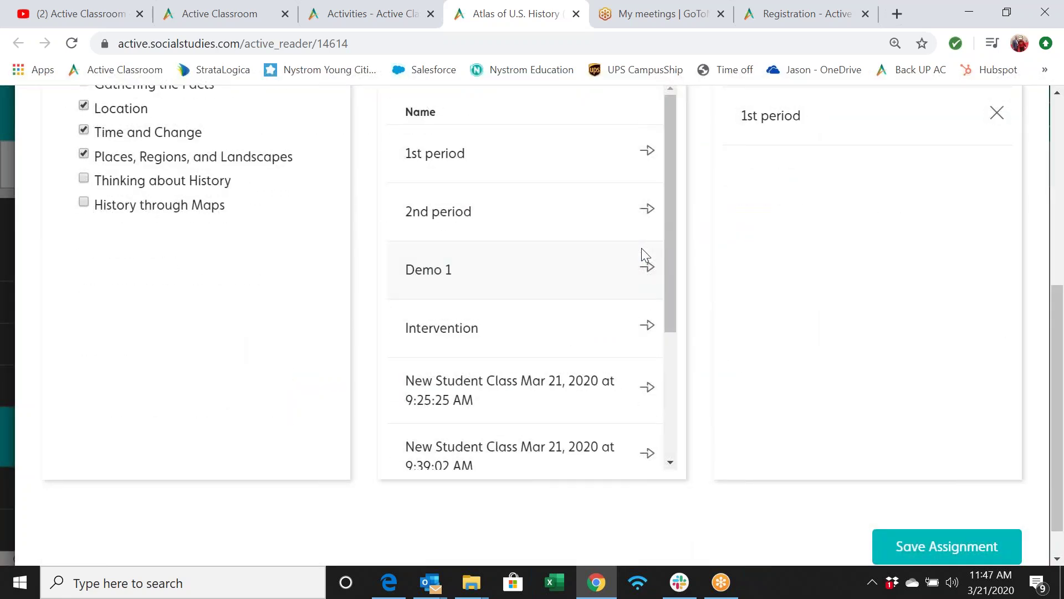
scroll(789, 242, up, 5)
scroll(948, 510, down, 6)
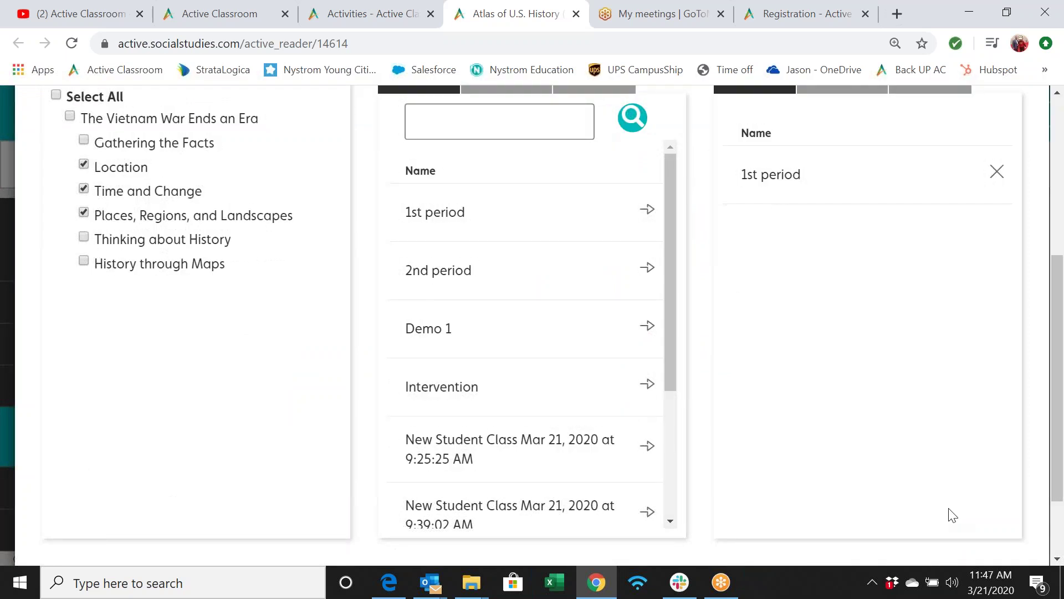
click(944, 507)
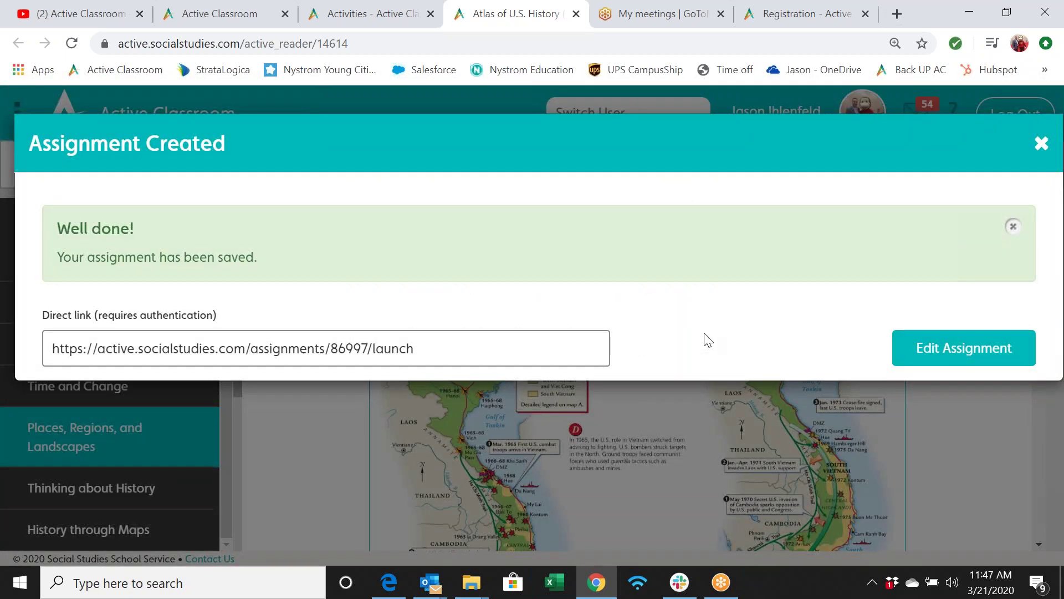
- Show the copy options for the assignment's direct link, then return to the Places, Regions, and Landscapes section
right_click(443, 353)
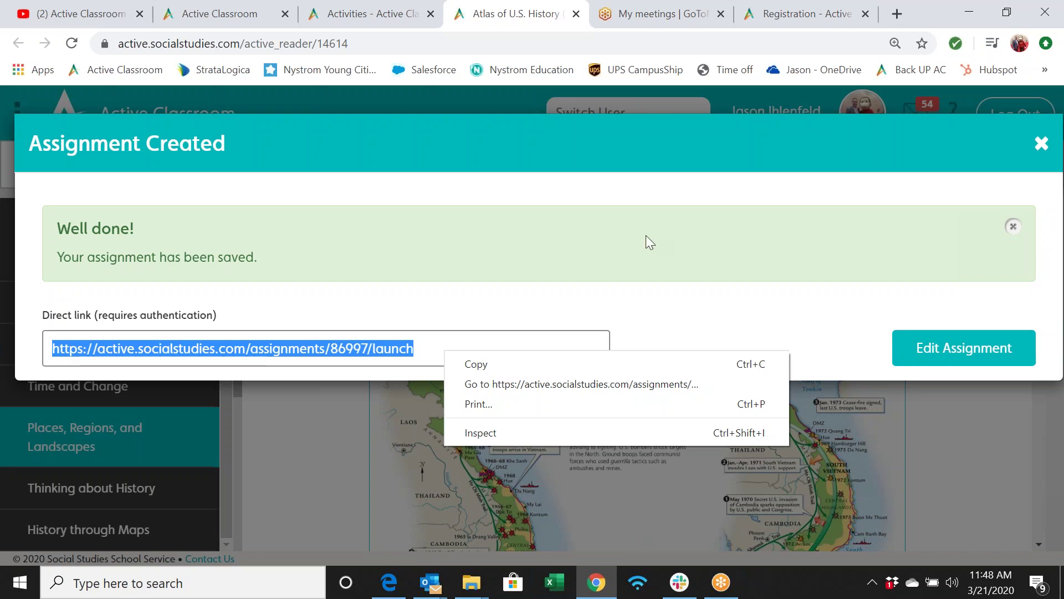
click(1041, 144)
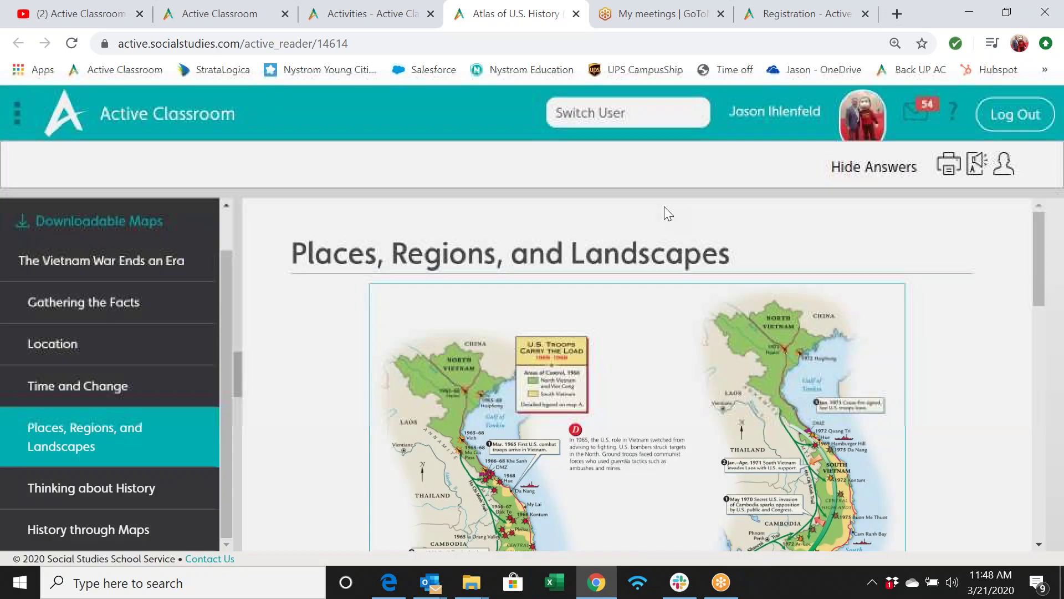
scroll(477, 214, down, 8)
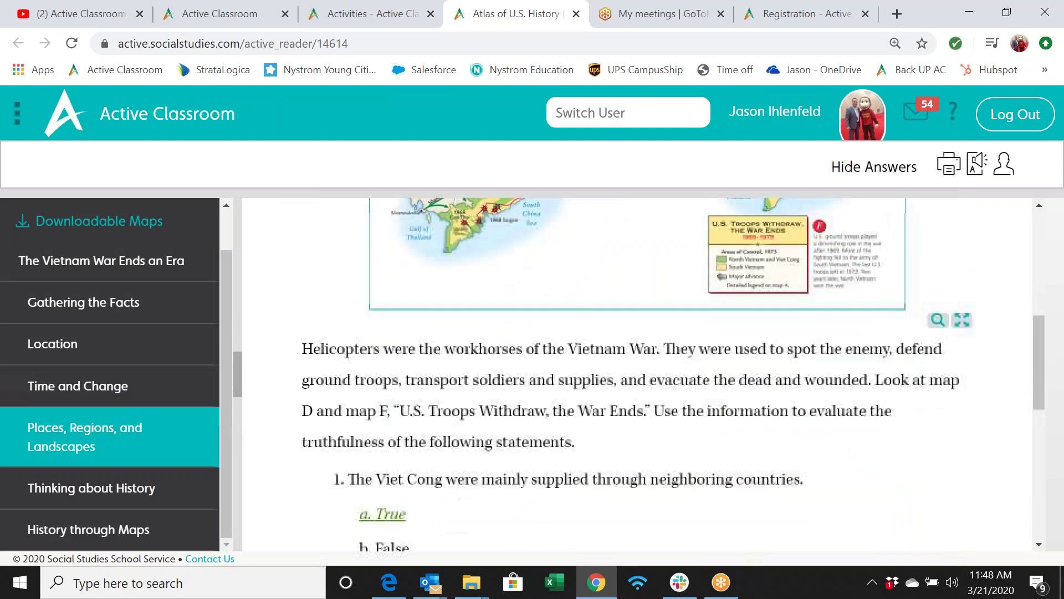
scroll(478, 214, up, 5)
scroll(637, 374, up, 3)
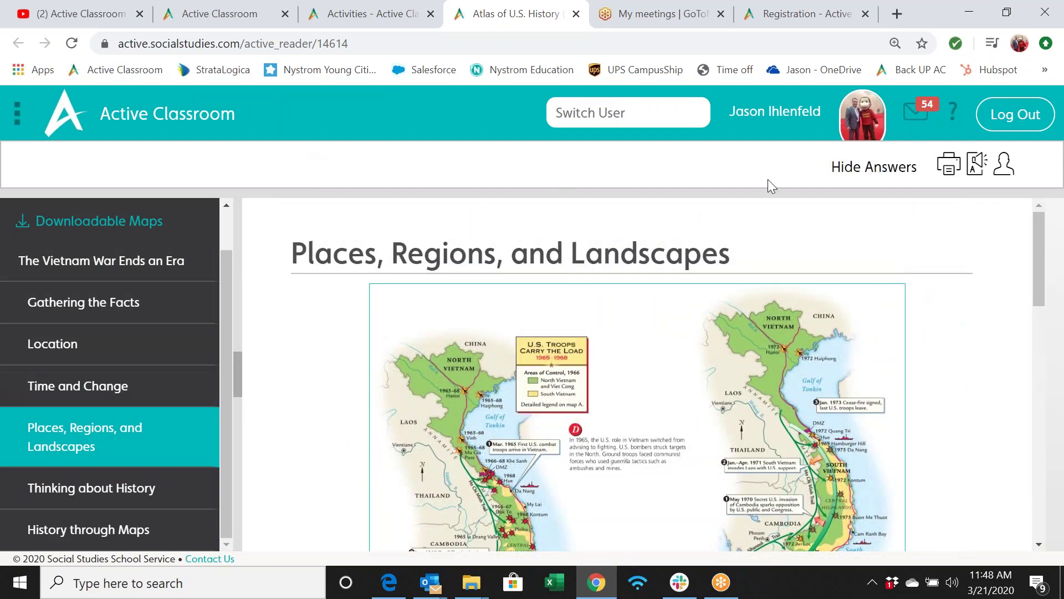
- Find the Professional Learning resources in the site help and view the introduction of the AC101 course
click(955, 114)
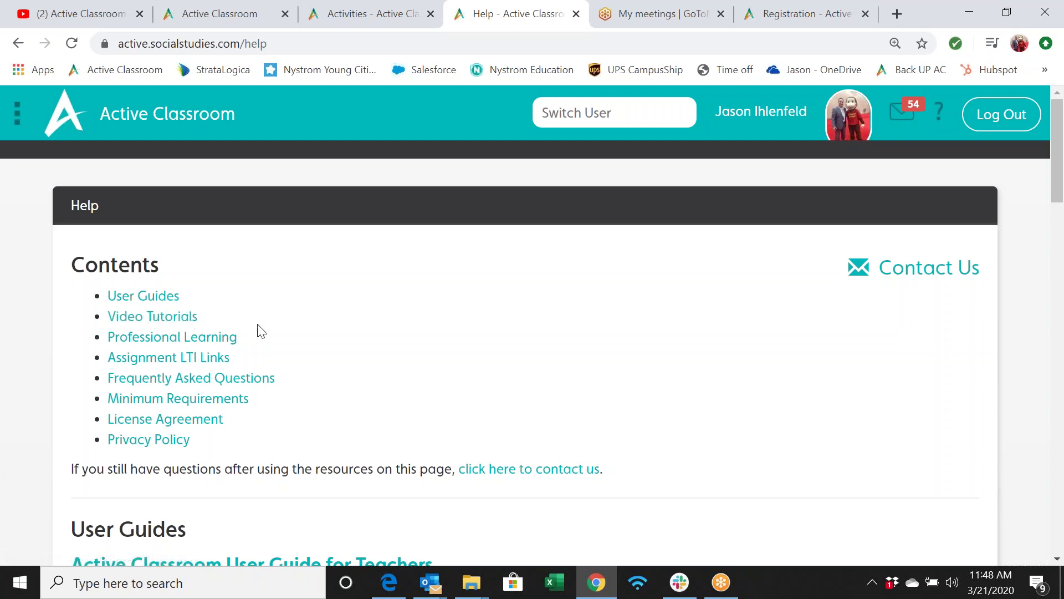
scroll(261, 331, down, 1)
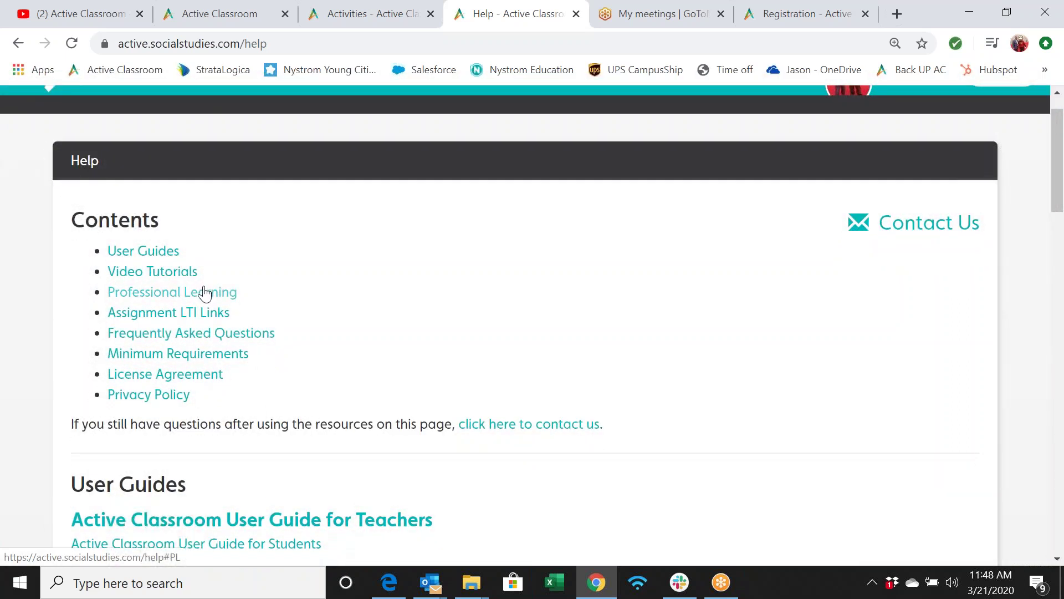
click(205, 293)
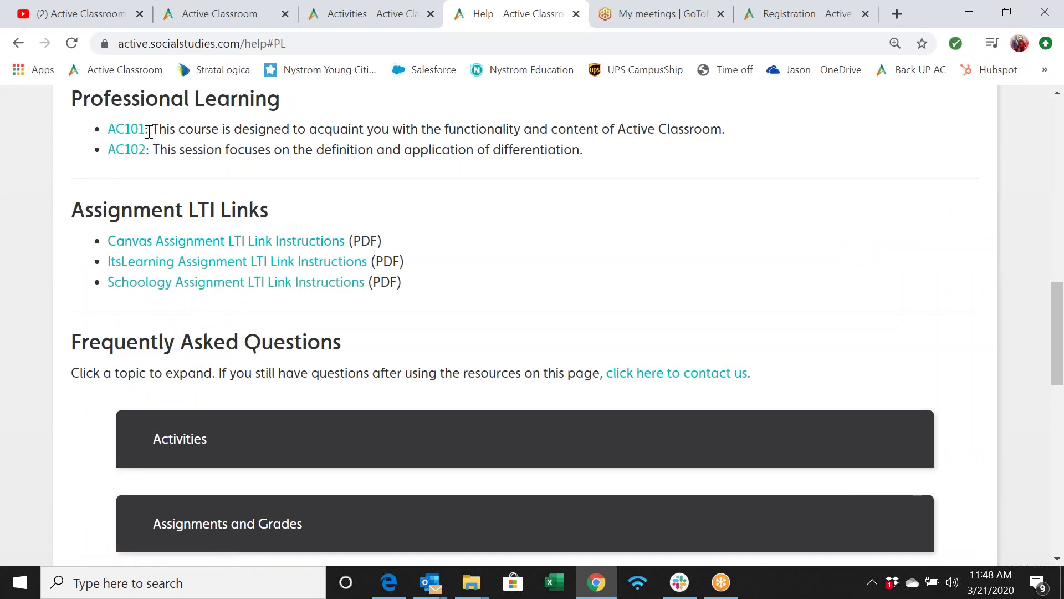
click(127, 131)
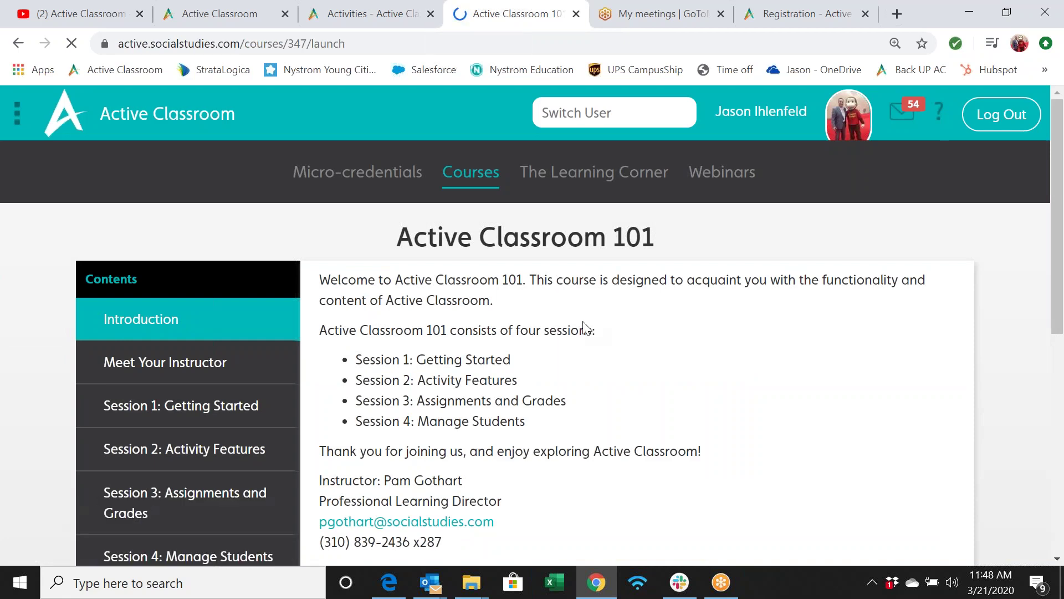
scroll(584, 328, down, 2)
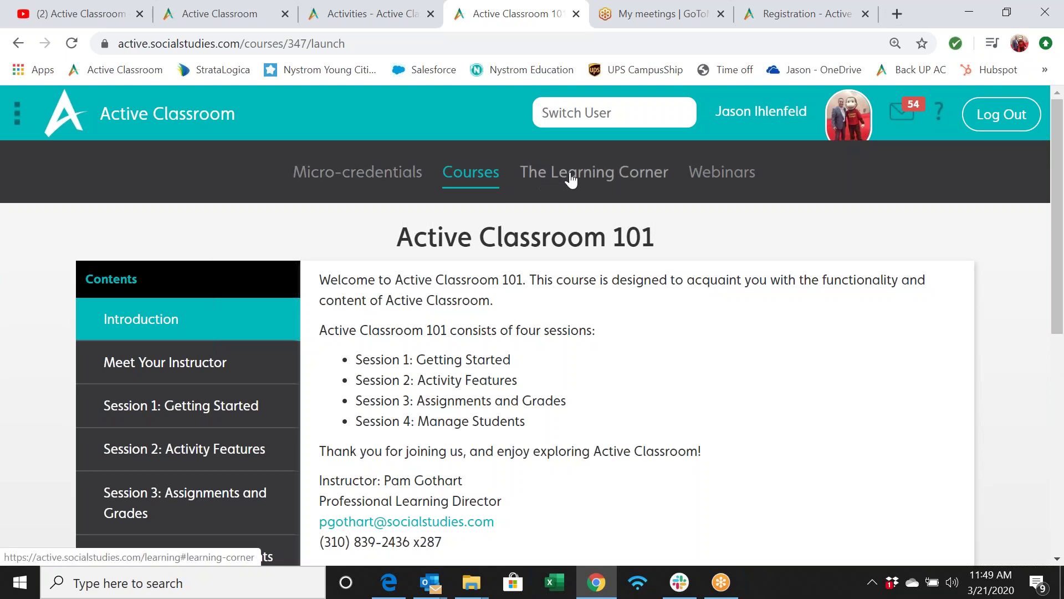
- Look through the list of upcoming professional learning webinars with their start dates and registration links
click(724, 178)
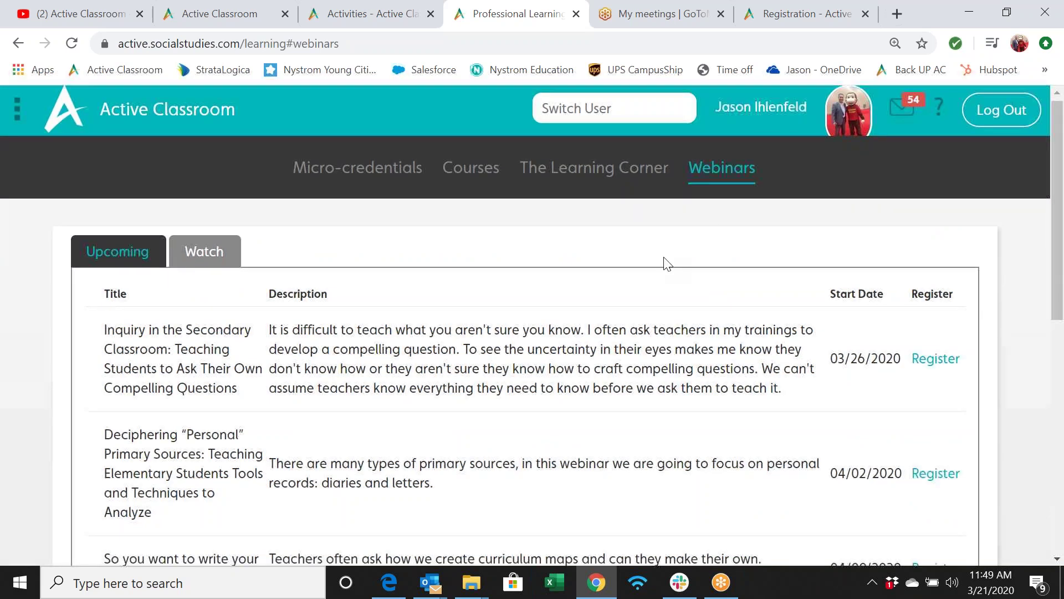
scroll(666, 264, down, 2)
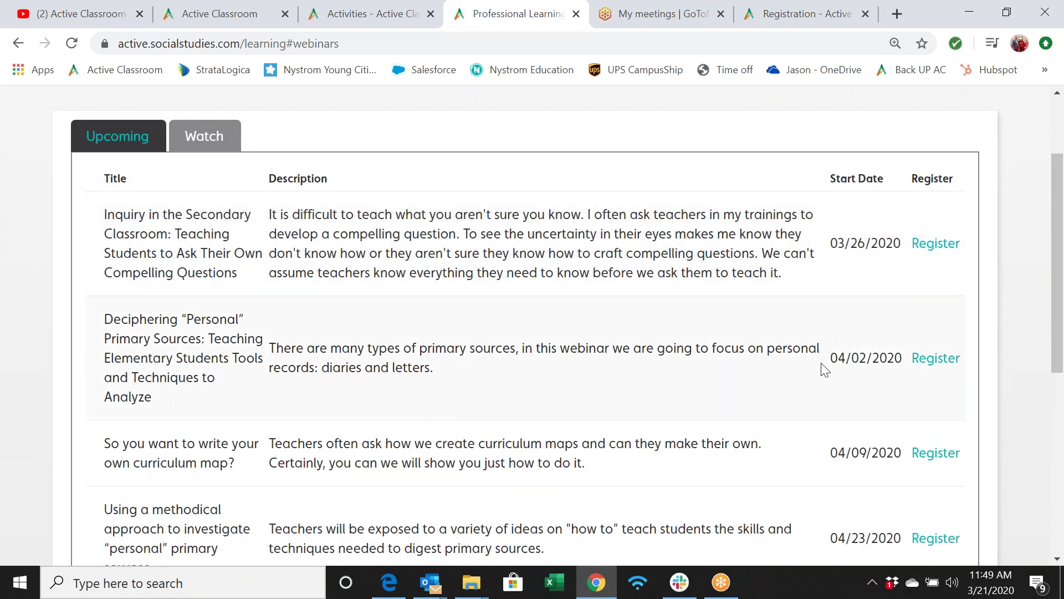
scroll(815, 368, down, 3)
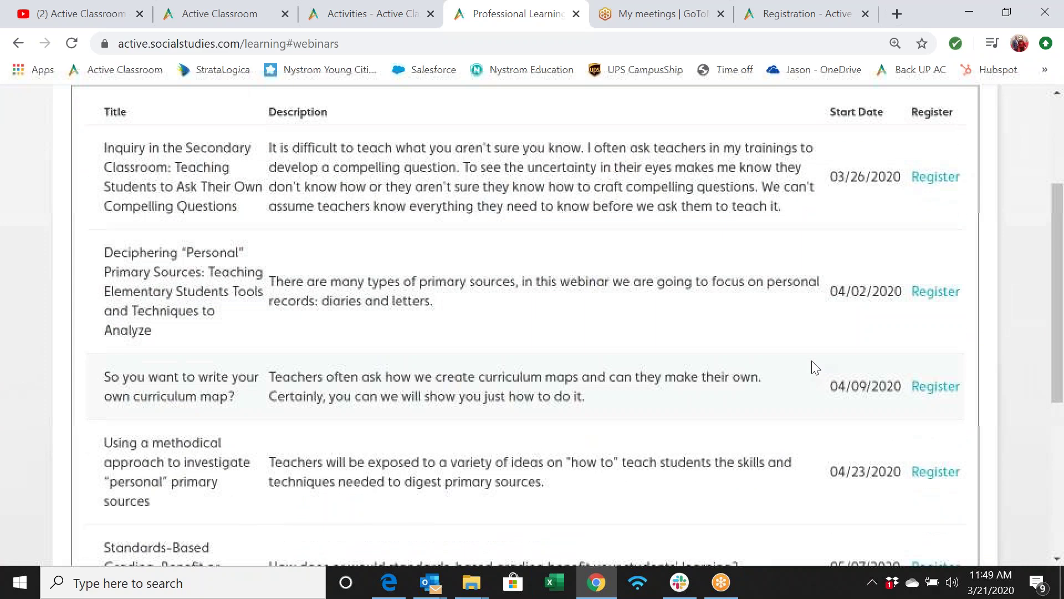
scroll(815, 368, up, 6)
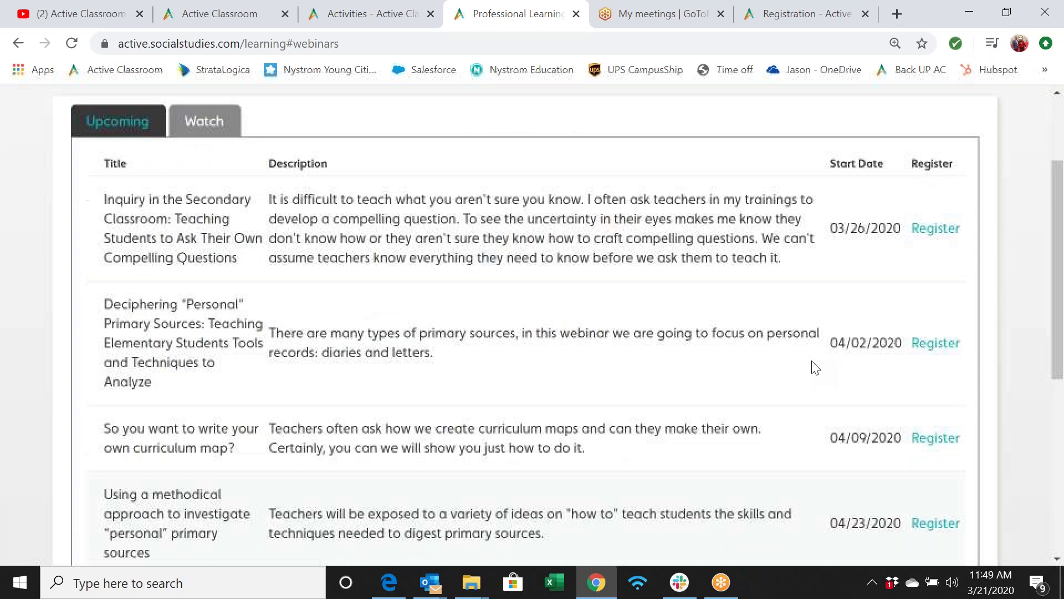
scroll(815, 367, down, 1)
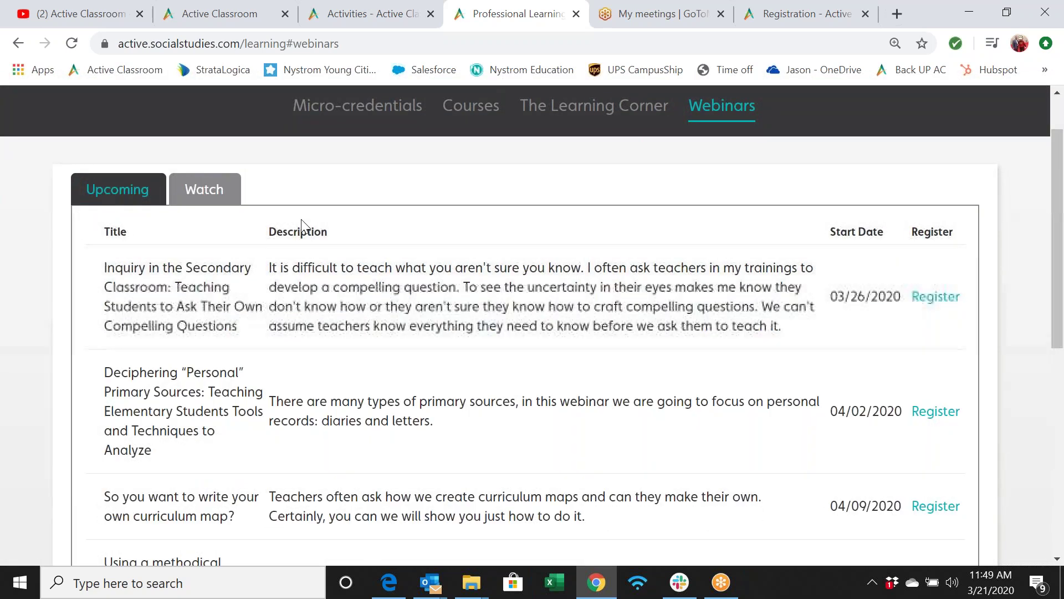
- Browse the recorded webinars available to watch, down to the end of the first page
click(205, 191)
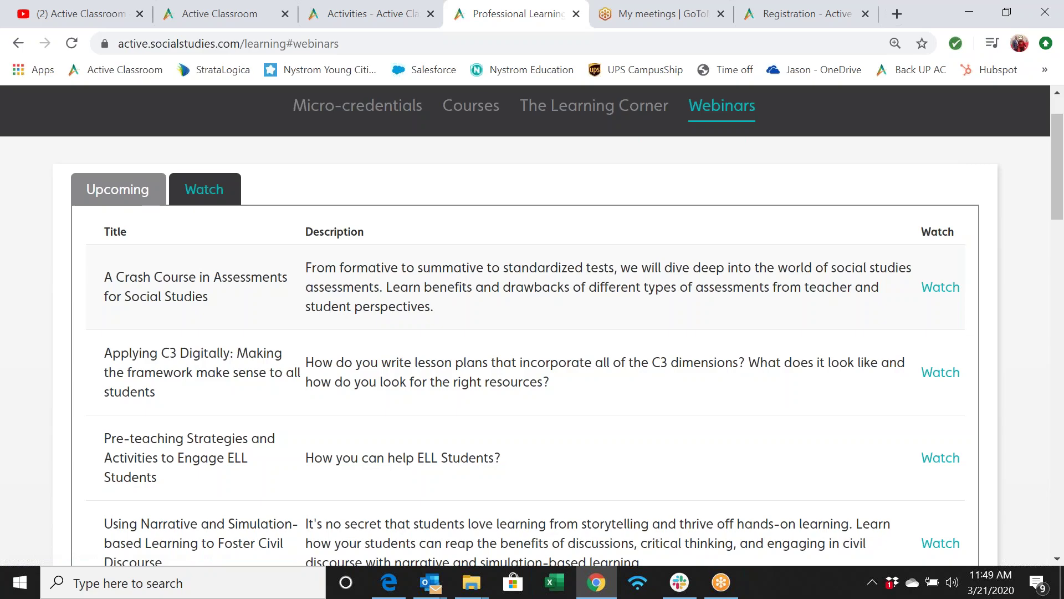
scroll(525, 327, down, 2)
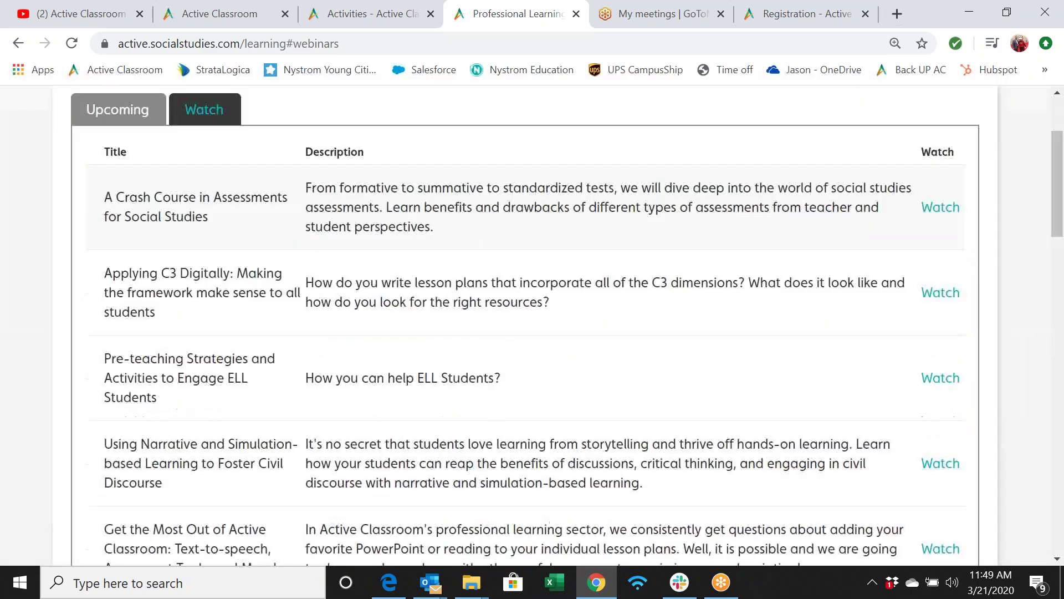
scroll(525, 327, down, 5)
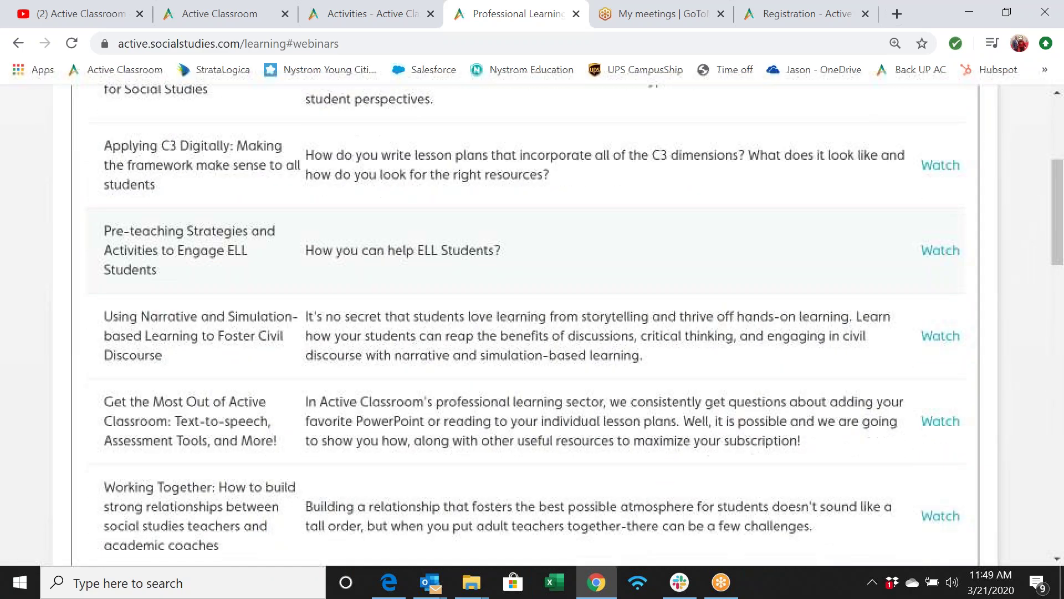
scroll(525, 327, down, 5)
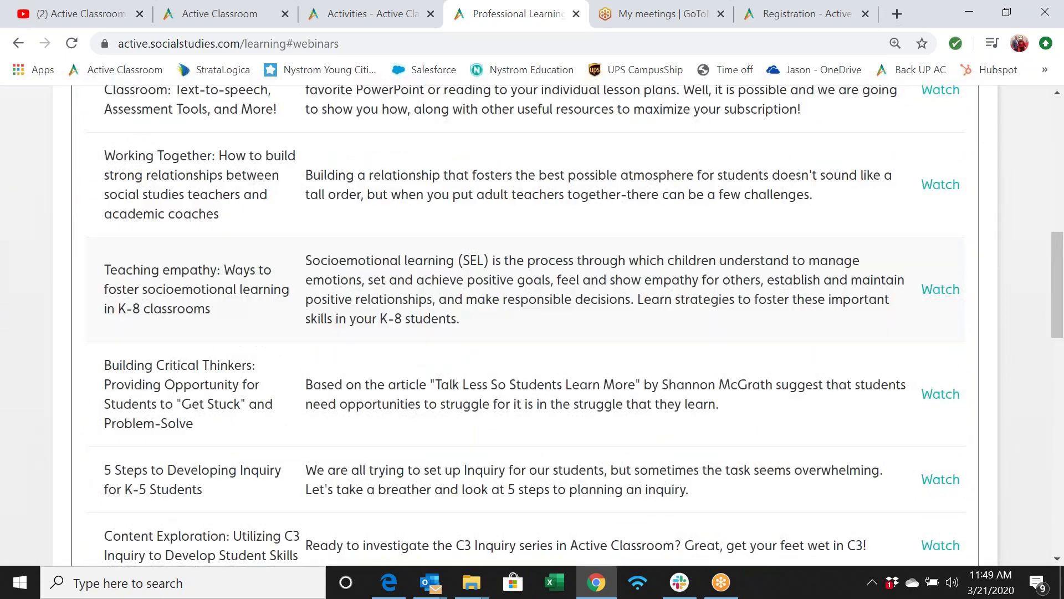
scroll(526, 327, down, 10)
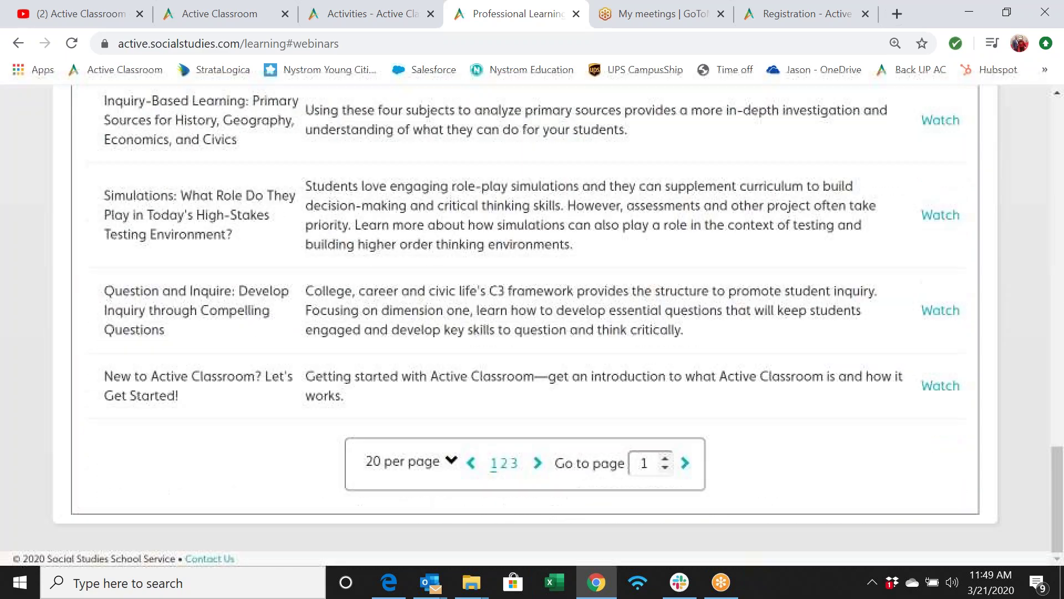
scroll(465, 257, up, 20)
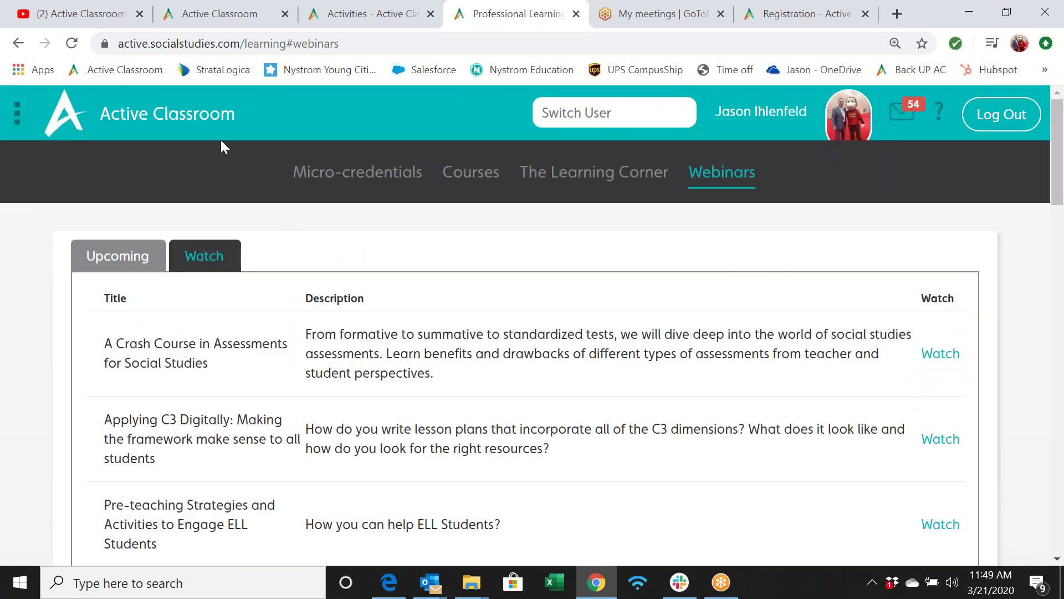
- Go back to the home page and view the Manage Assignments list under Assignments and Grades
click(160, 117)
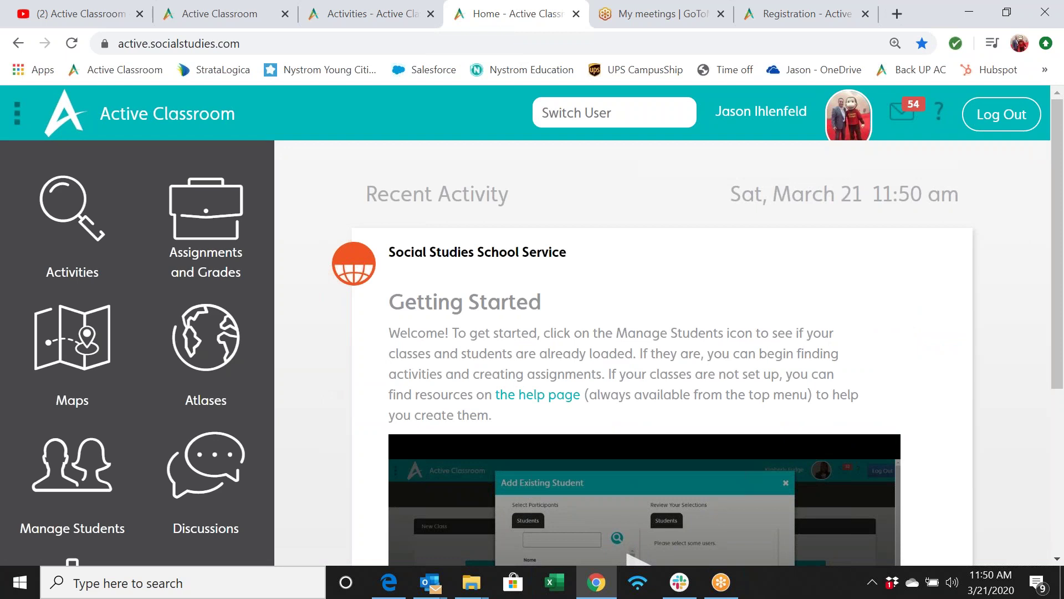
click(206, 233)
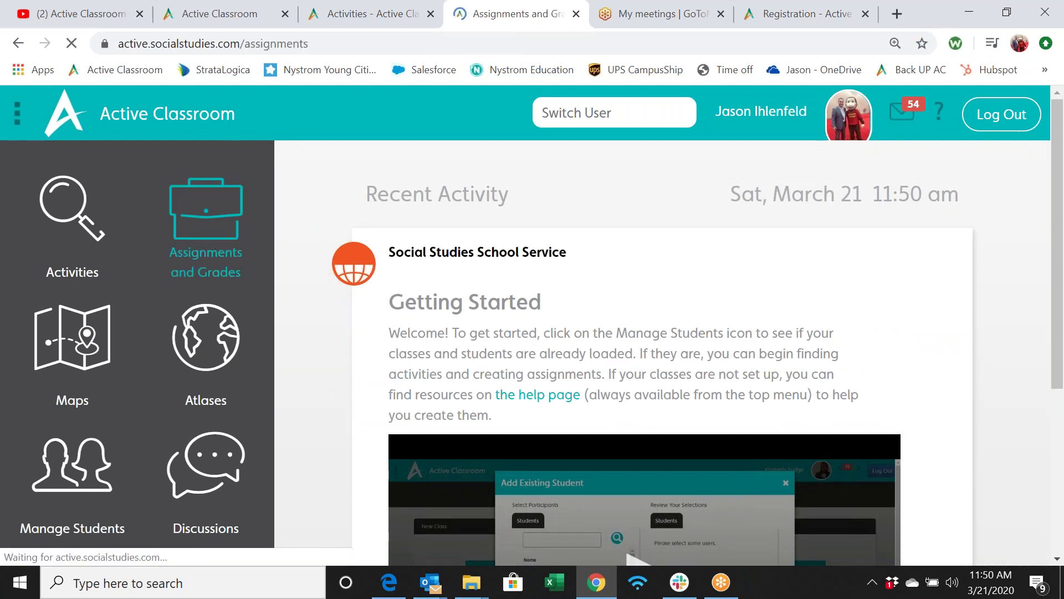
scroll(558, 254, down, 1)
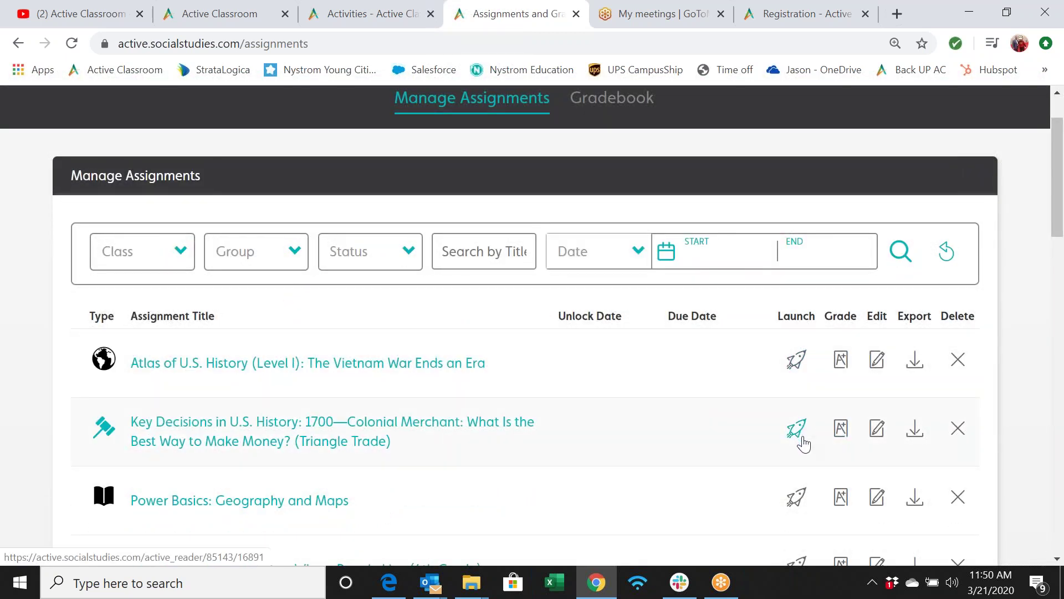
- Check the student selector on the grading page of the 1700—Colonial Merchant assignment and return to the assignments list
click(845, 430)
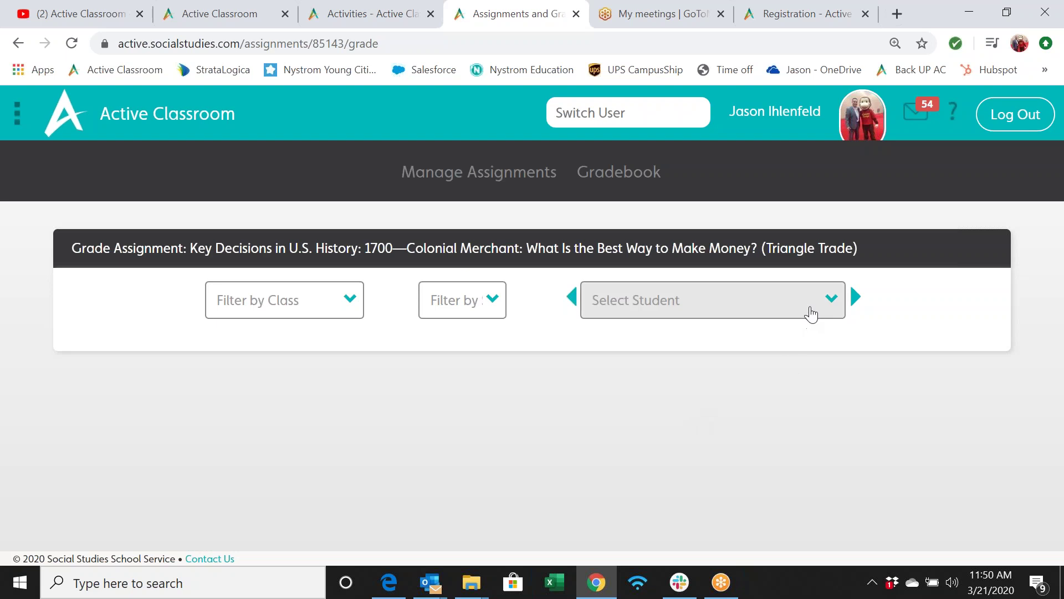
click(811, 308)
click(813, 310)
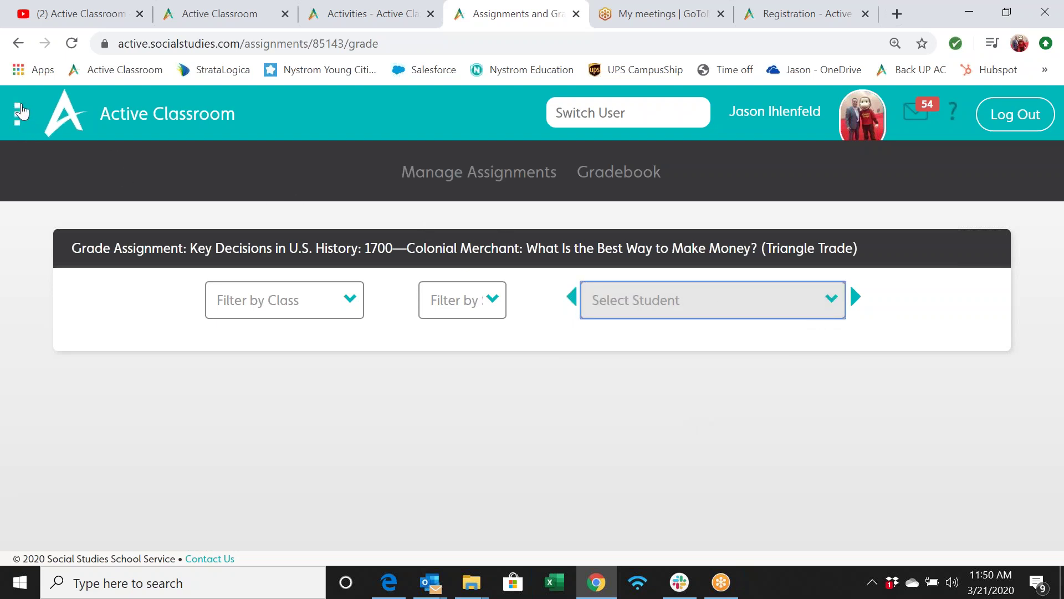
click(16, 45)
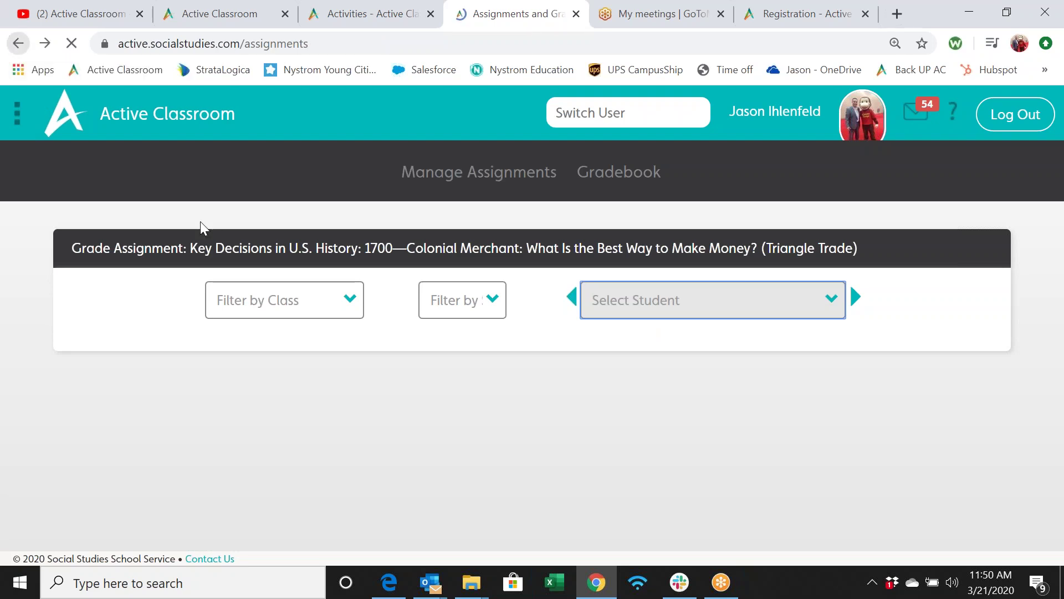
- Find the Mapping Our World: Asia: Quiz assignment in the list and open its grading page
scroll(202, 224, down, 4)
scroll(532, 310, down, 5)
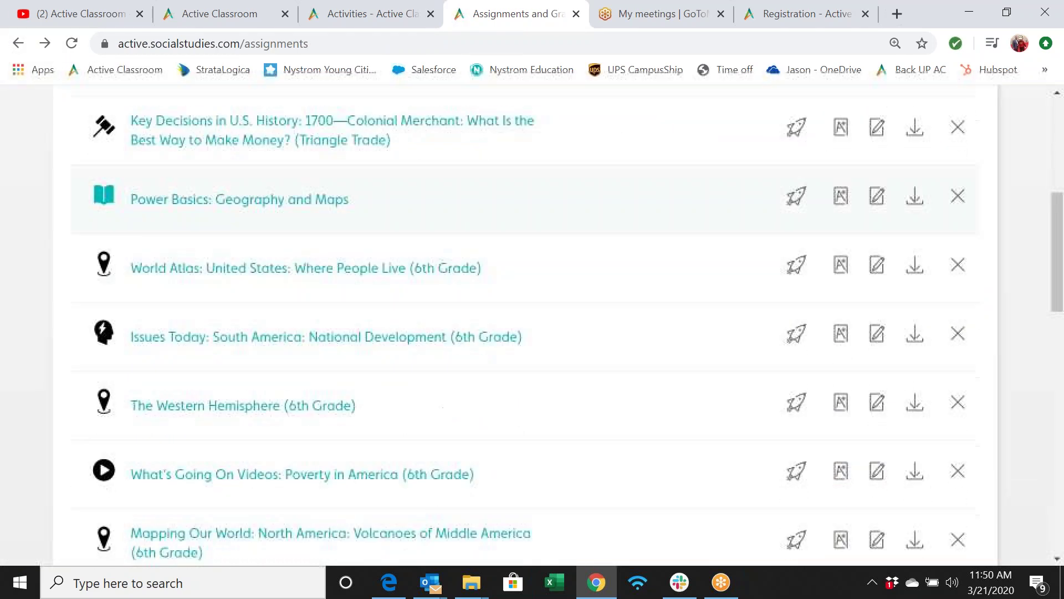
scroll(613, 274, down, 2)
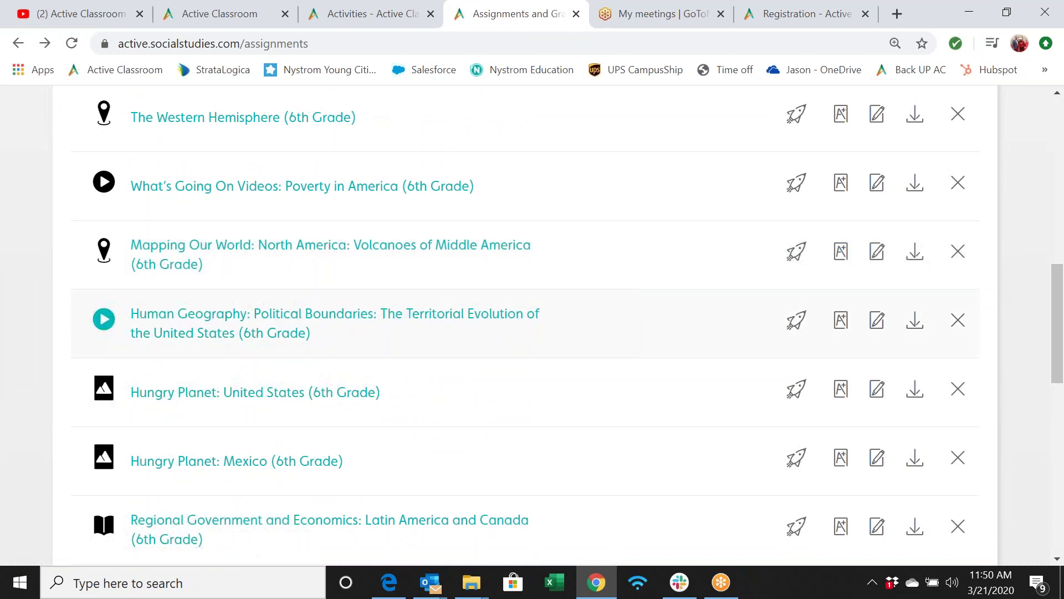
scroll(854, 327, down, 4)
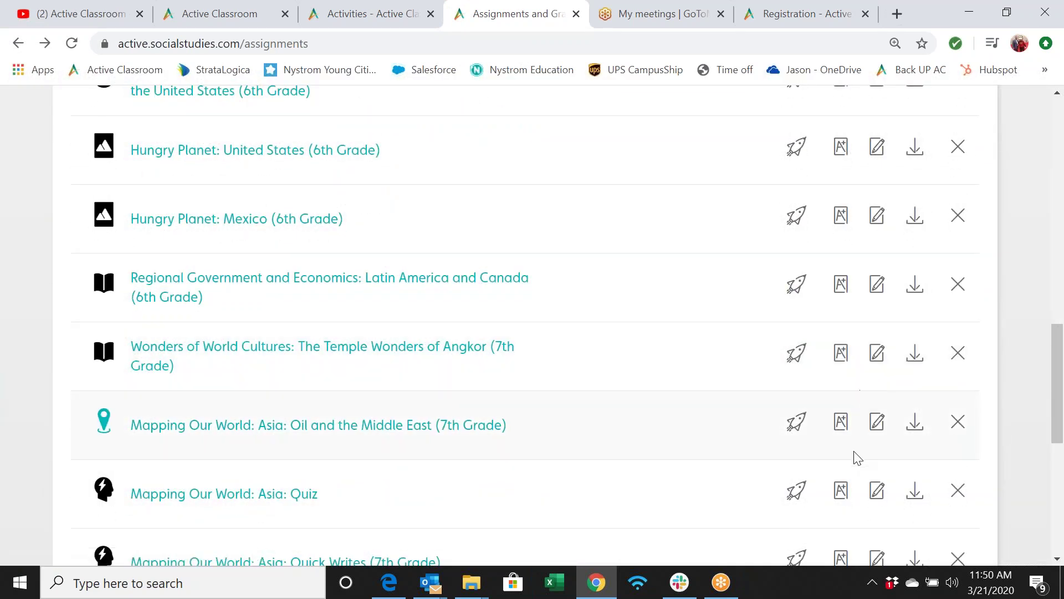
click(842, 493)
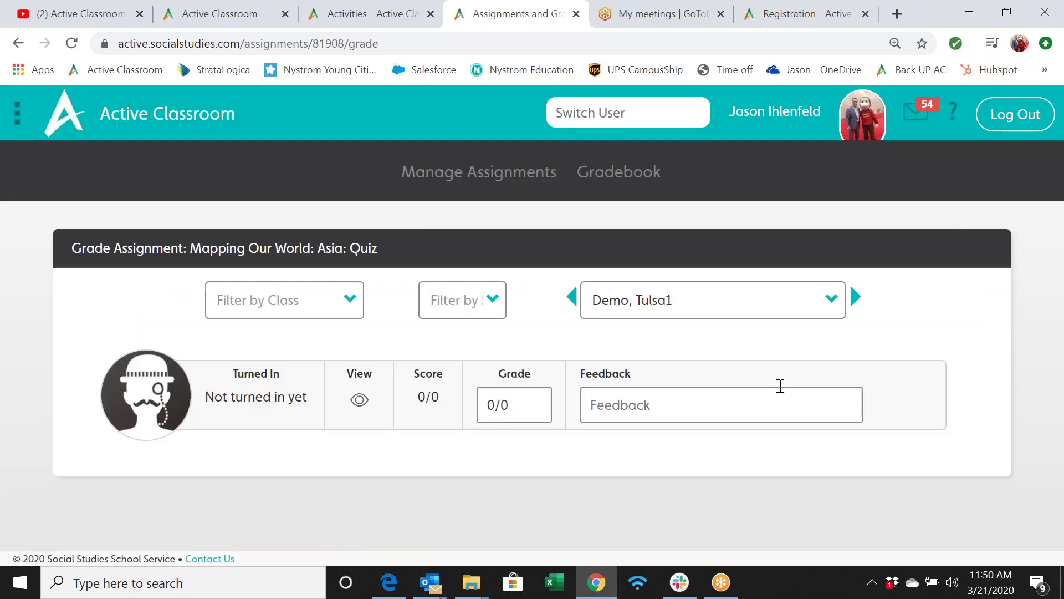
- Look through the students available for grading on the Asia quiz, keep the current student, and go back to the home page
click(805, 313)
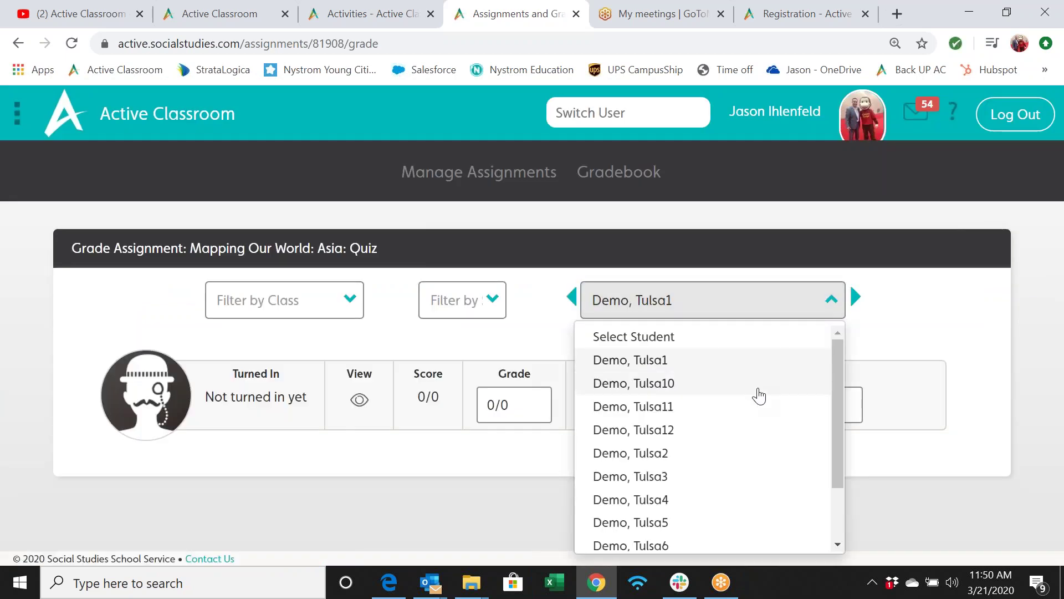
scroll(793, 383, down, 2)
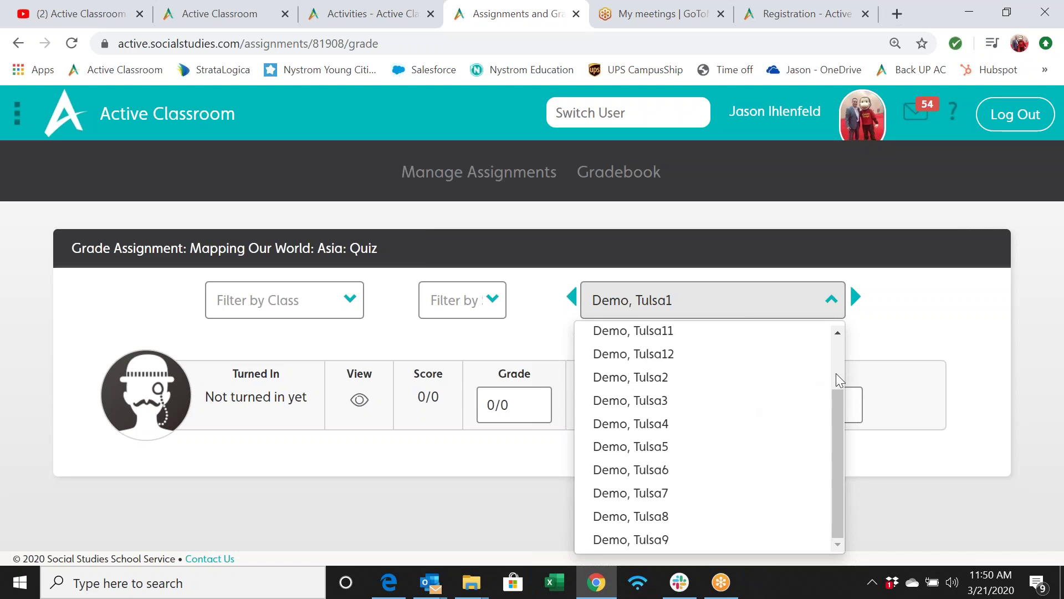
drag(839, 413, 832, 329)
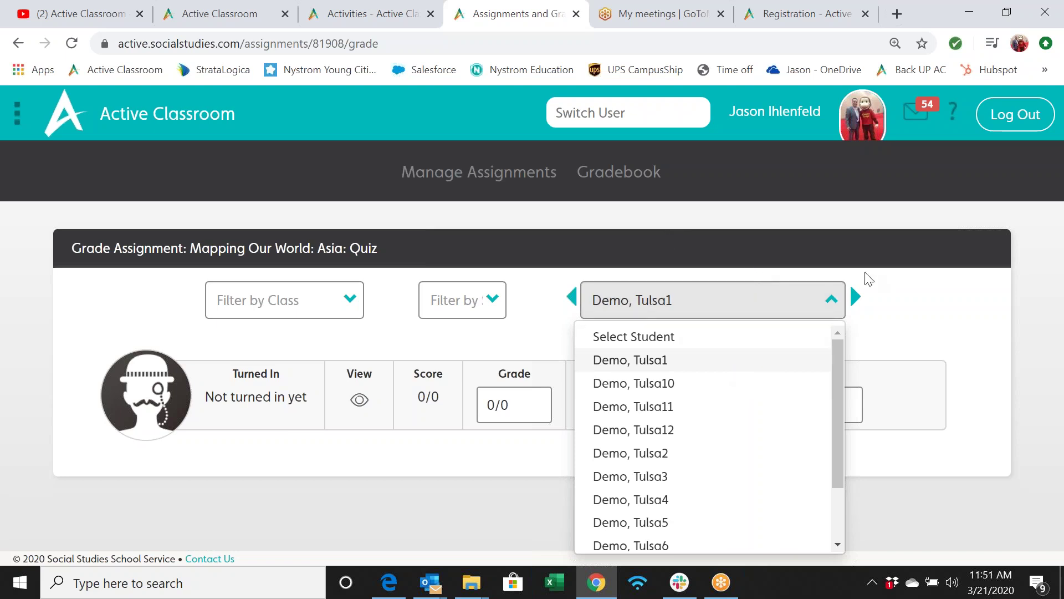
click(828, 302)
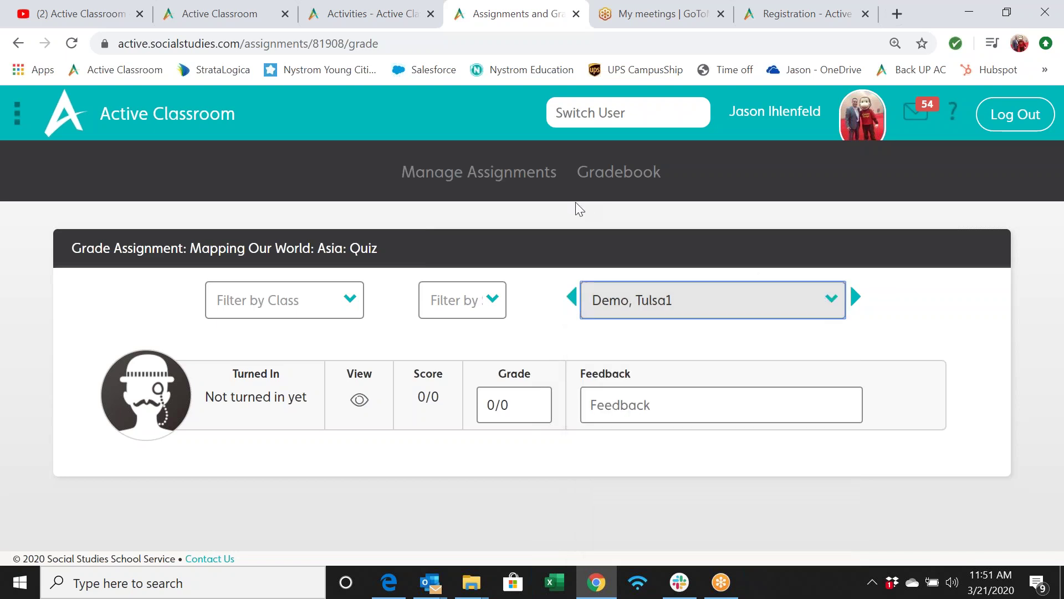
click(147, 108)
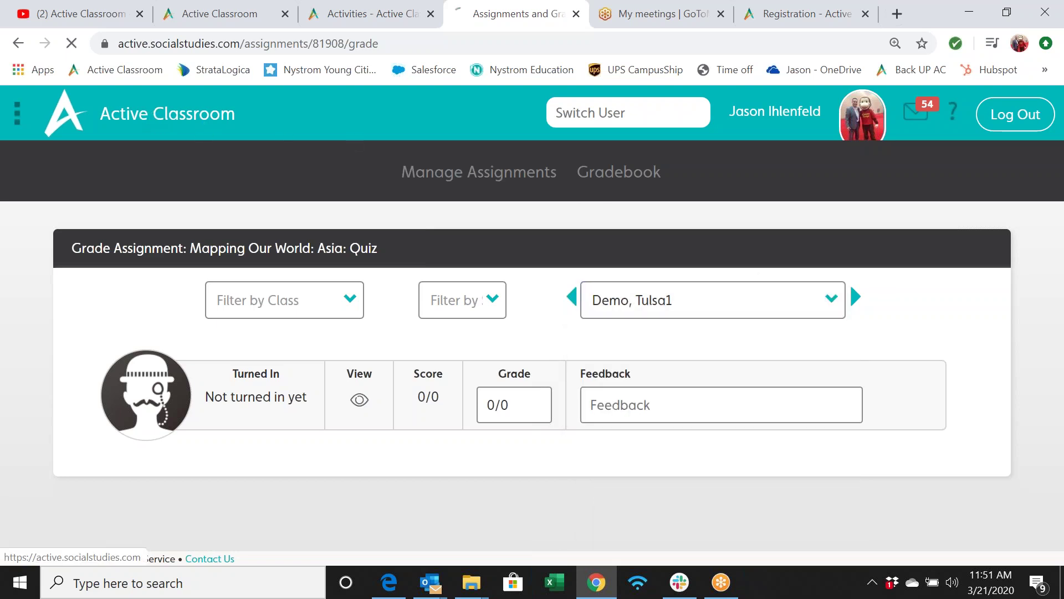